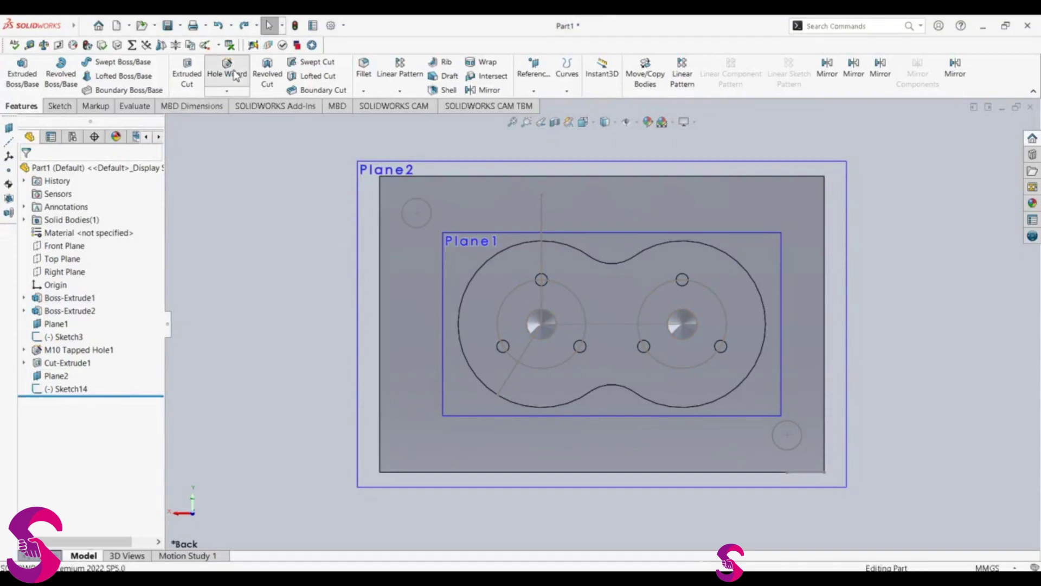
# Set up a Hole Wizard countersink hole: #8 Flat Head Screw (100), Through All.
pyautogui.click(234, 76)
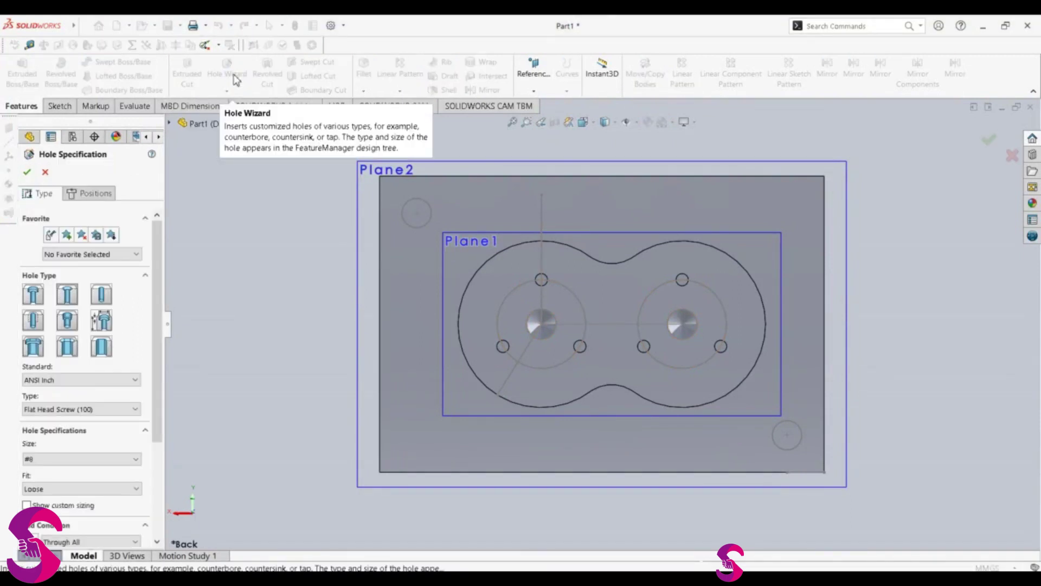
pyautogui.click(42, 462)
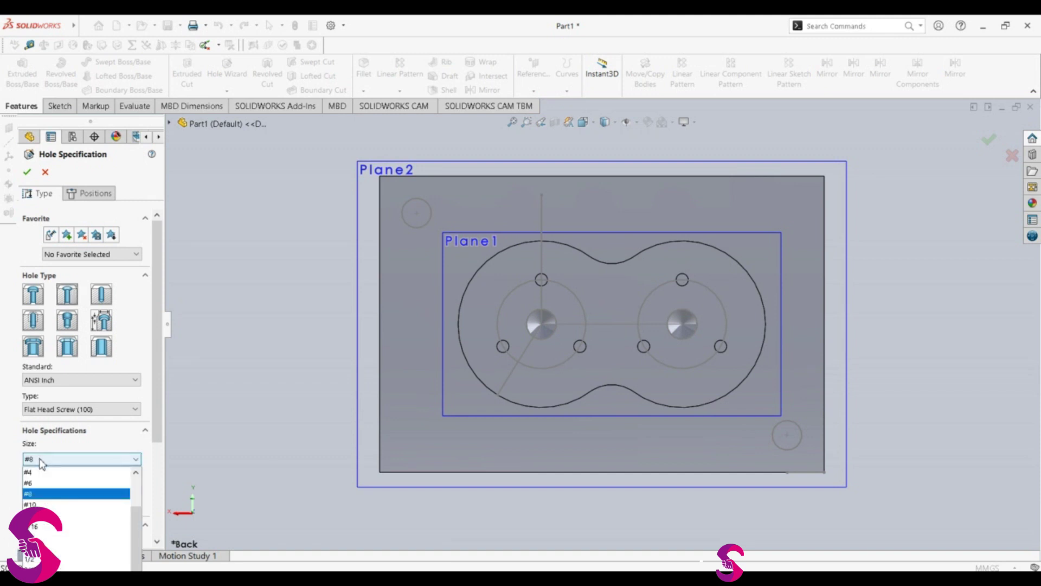
pyautogui.click(43, 497)
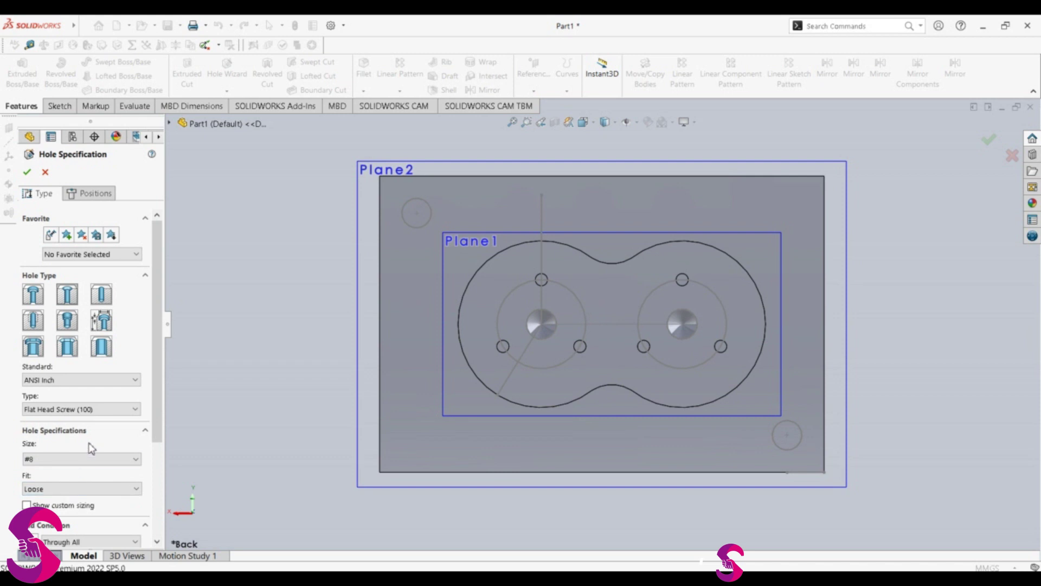
pyautogui.click(100, 410)
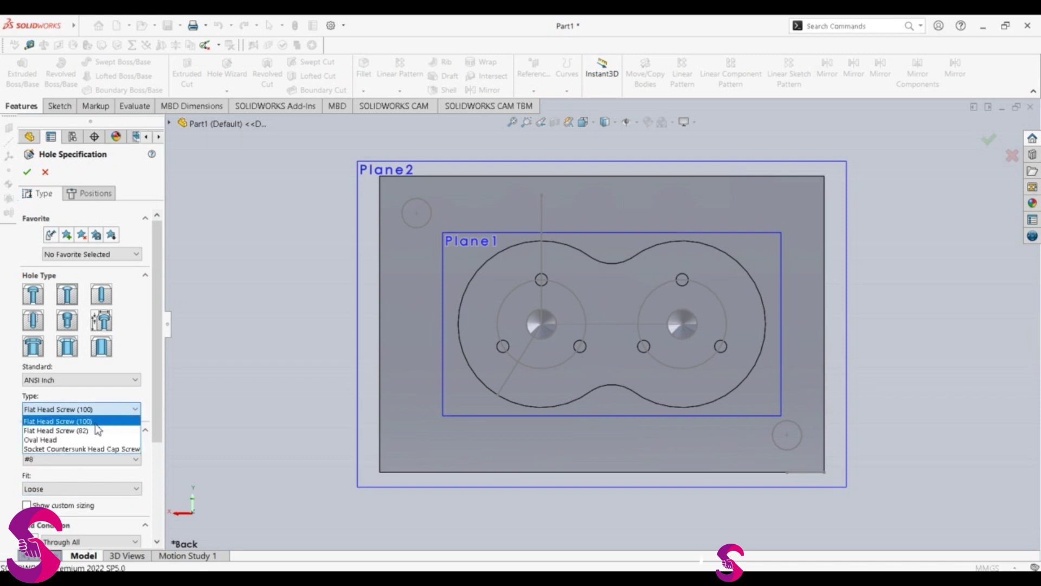
pyautogui.click(97, 421)
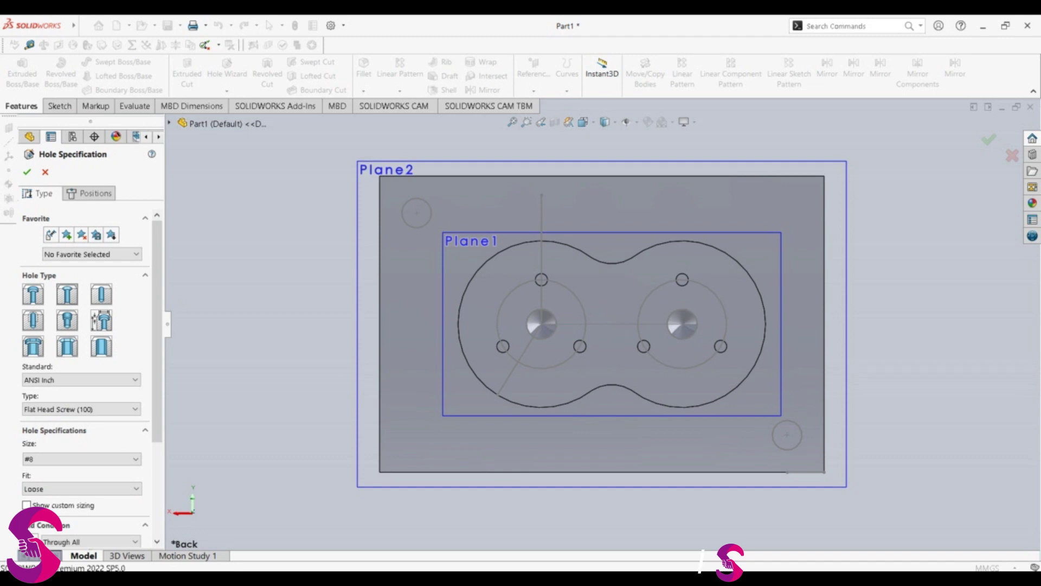
pyautogui.scroll(-3, 82, 491)
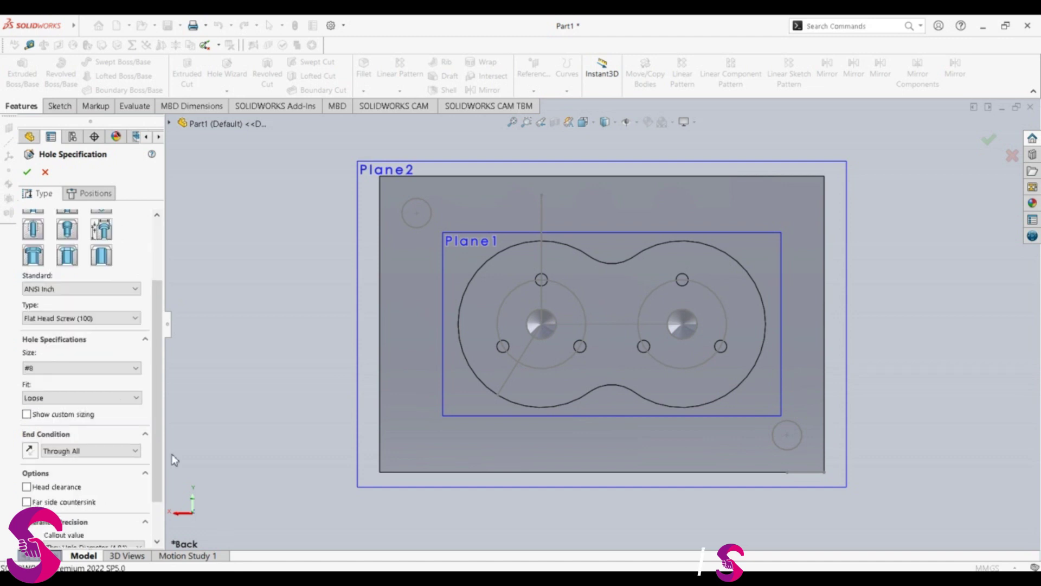
pyautogui.click(100, 452)
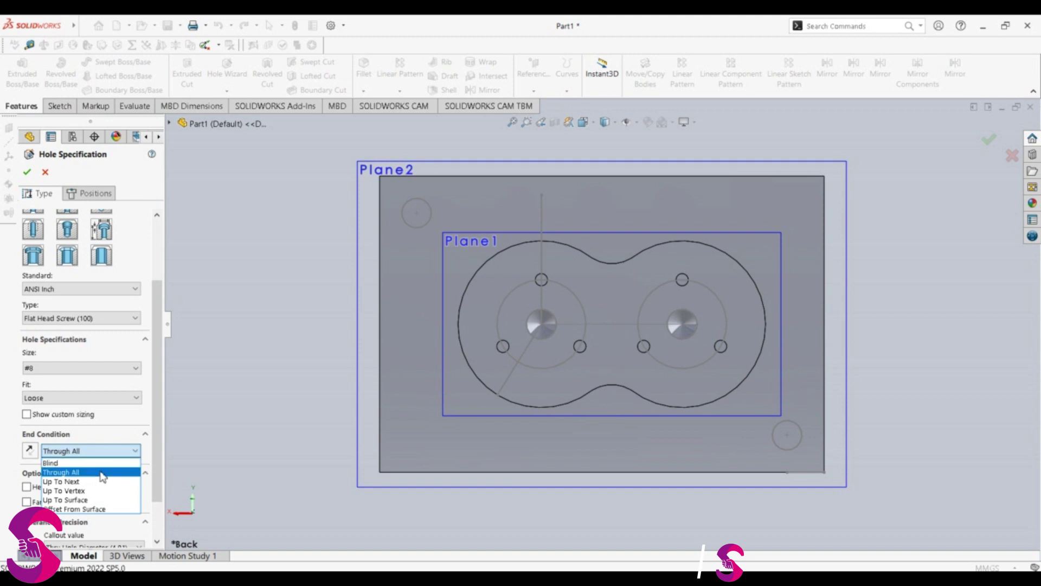
pyautogui.click(102, 473)
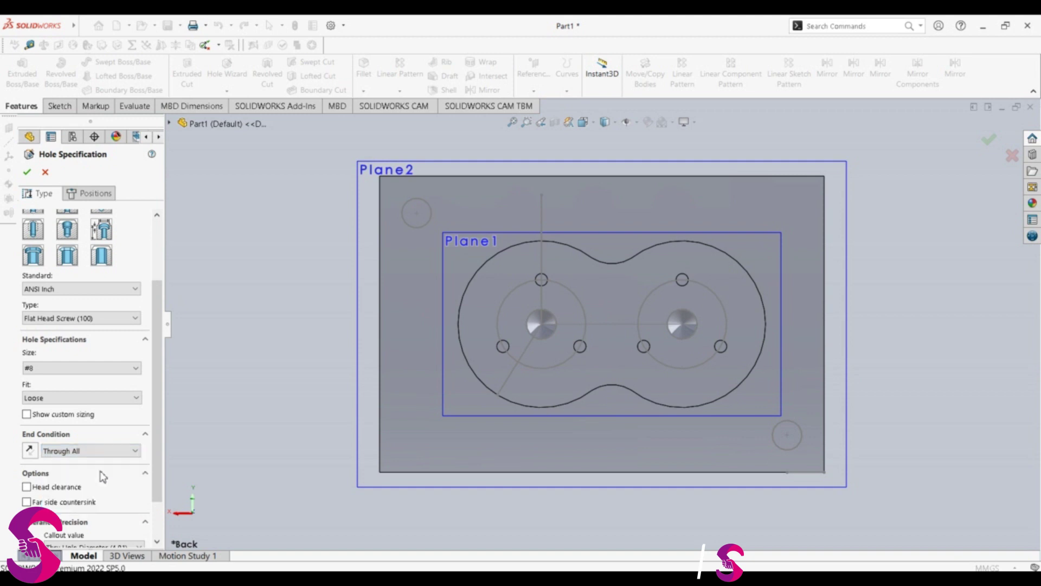
# Place the holes at the plate's top-left and bottom-right corners and confirm the feature.
pyautogui.click(86, 193)
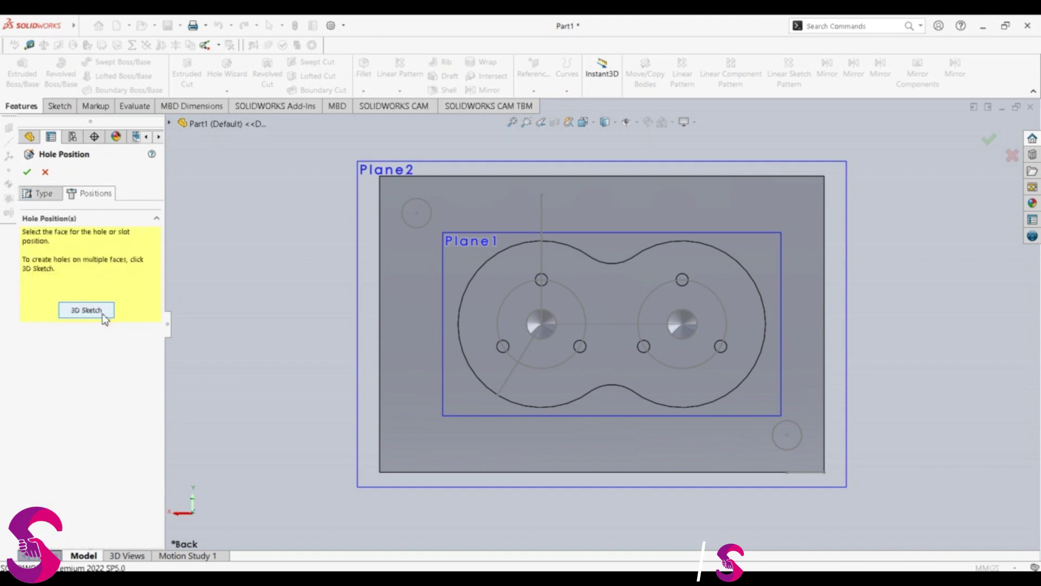
pyautogui.click(420, 212)
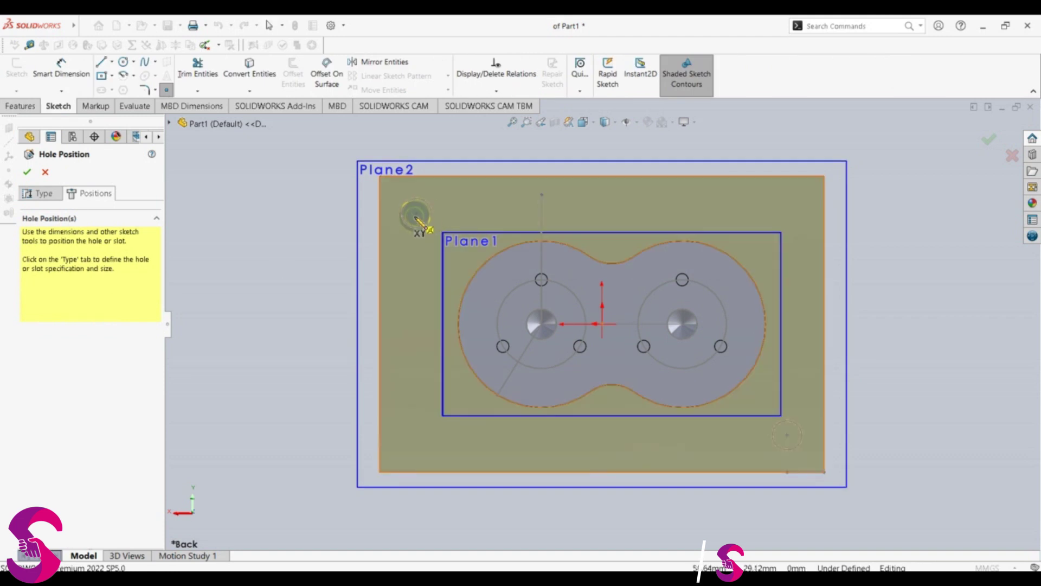
pyautogui.click(789, 435)
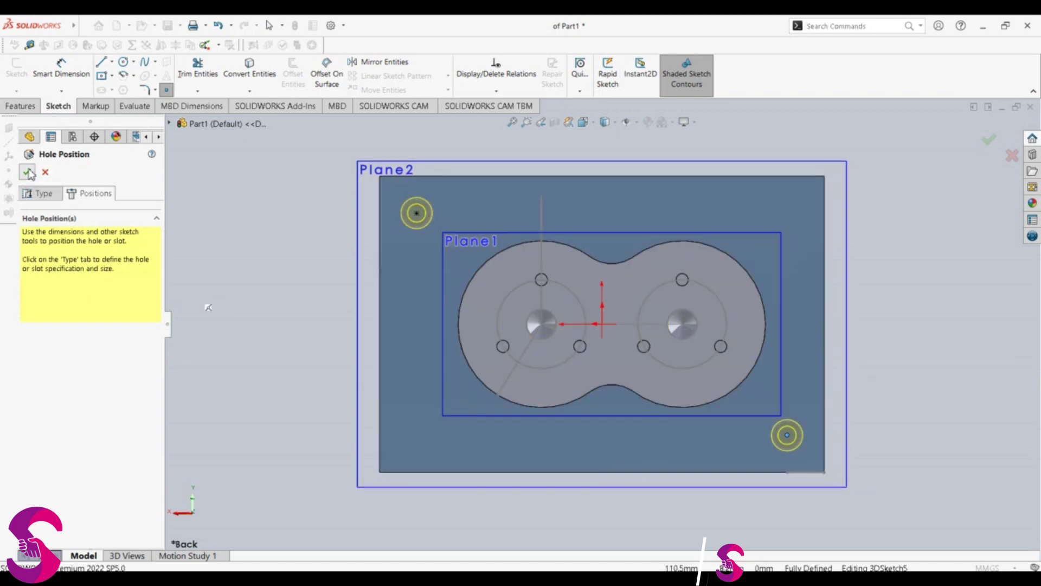
pyautogui.click(27, 172)
pyautogui.moveTo(569, 290)
pyautogui.mouseDown(button='middle')
pyautogui.moveTo(773, 260)
pyautogui.moveTo(576, 329)
pyautogui.mouseUp(button='middle')
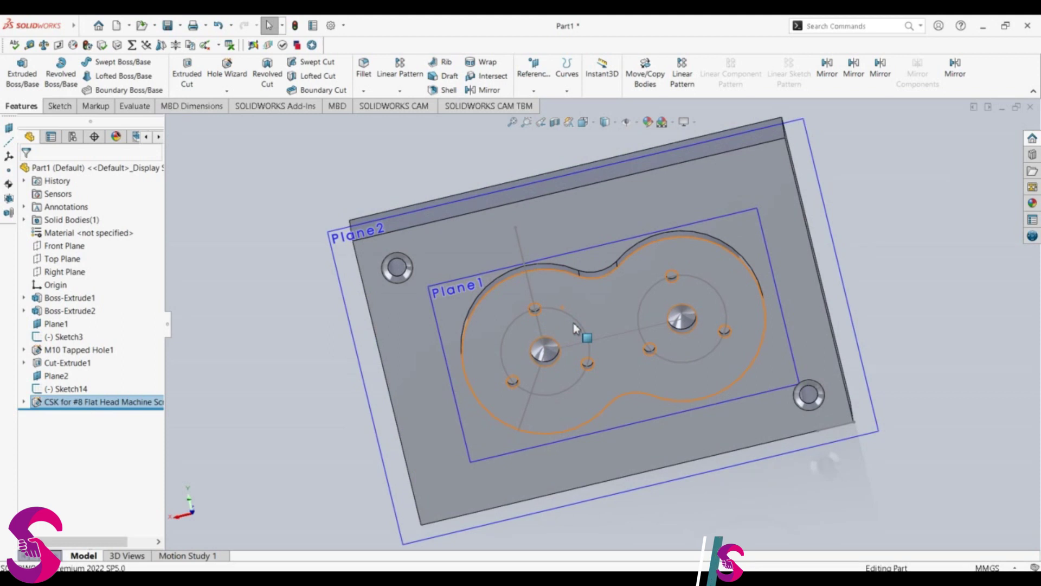
# Orbit the model, then set the view Normal To Sketch14.
pyautogui.moveTo(465, 399); pyautogui.dragTo(499, 367, button='middle')
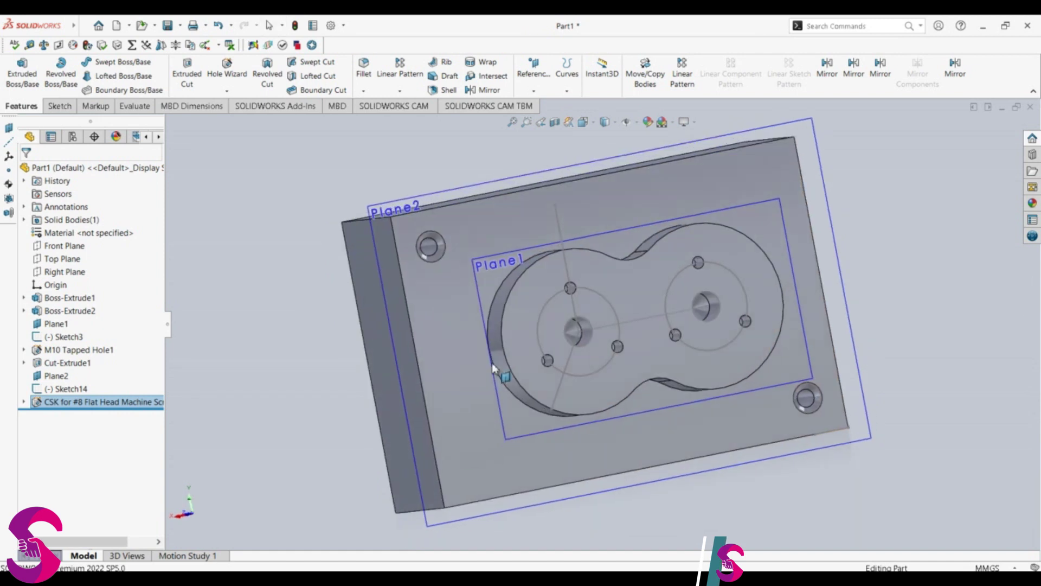
pyautogui.rightClick(64, 389)
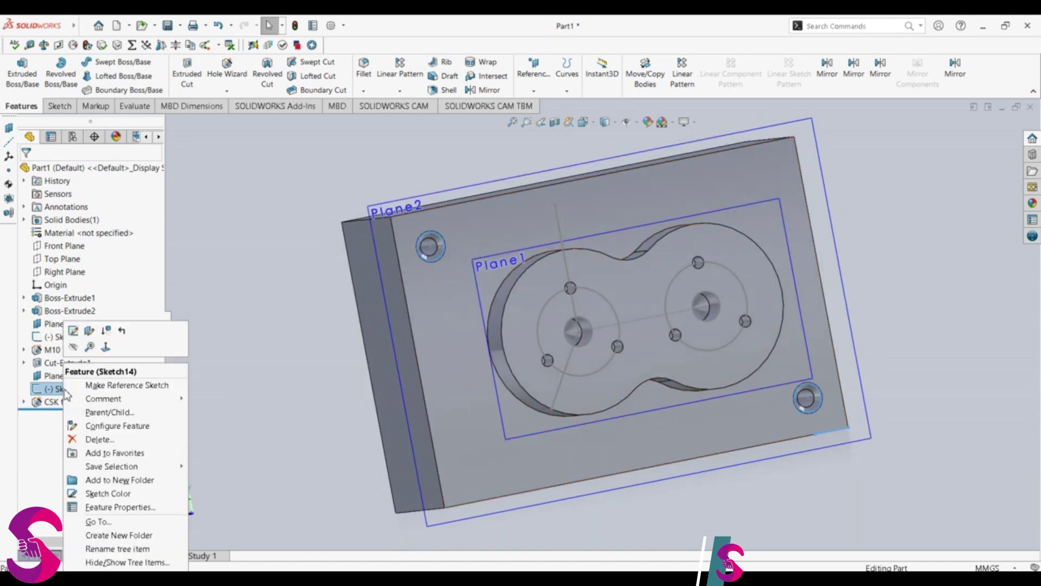
pyautogui.click(107, 346)
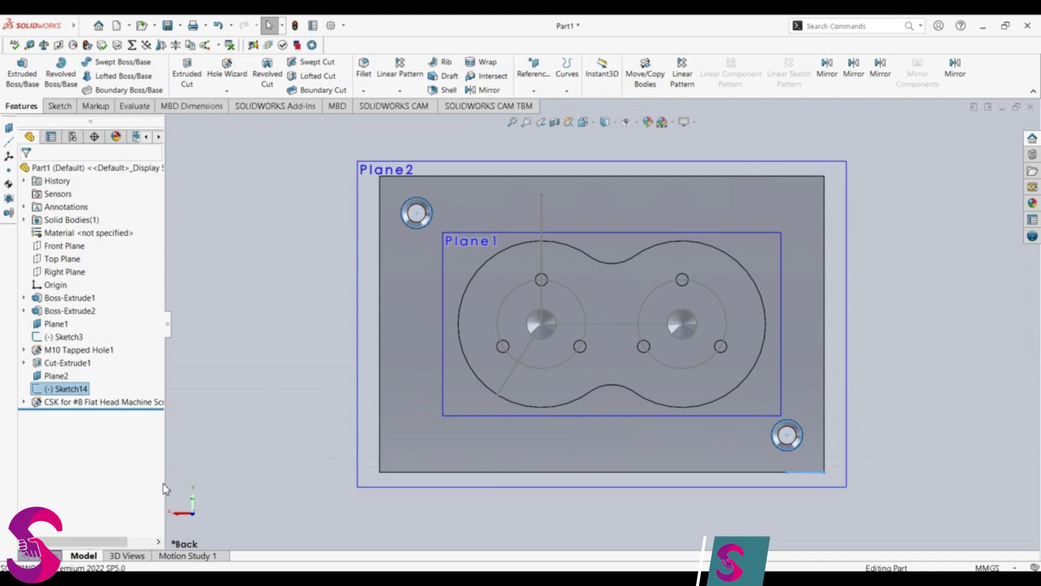
pyautogui.click(503, 352)
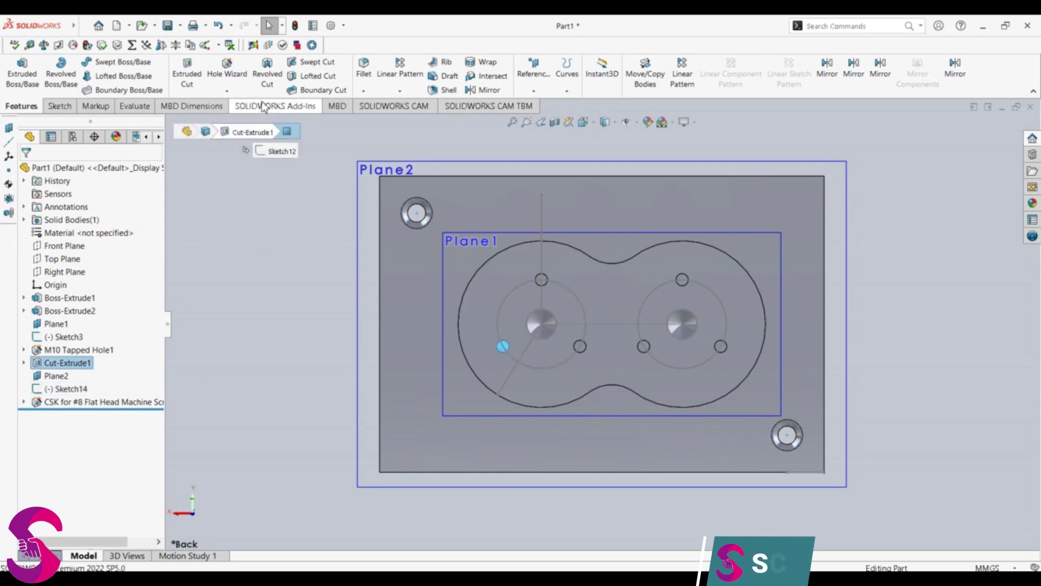
pyautogui.click(240, 76)
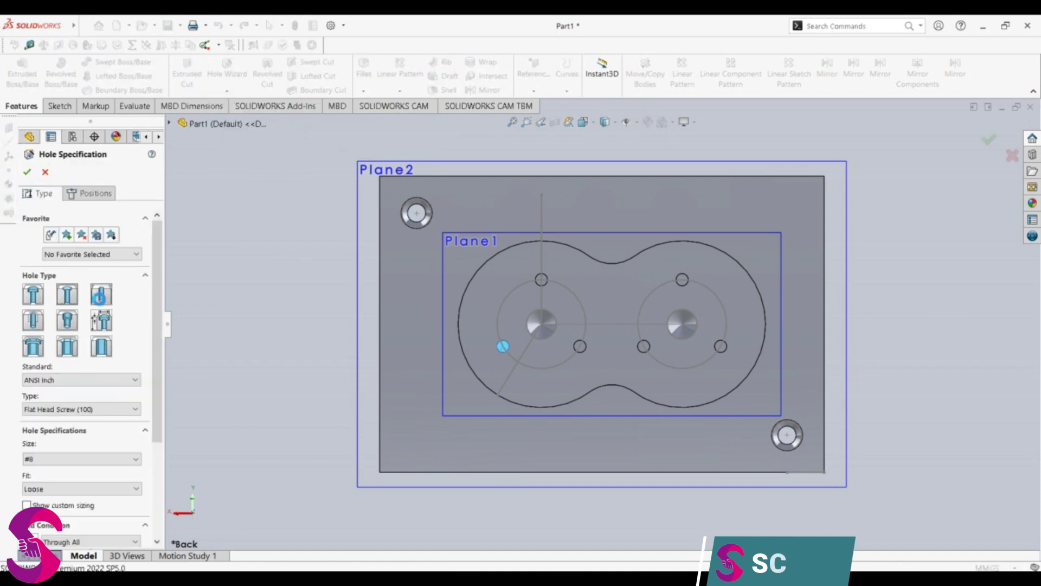
pyautogui.press('Return')
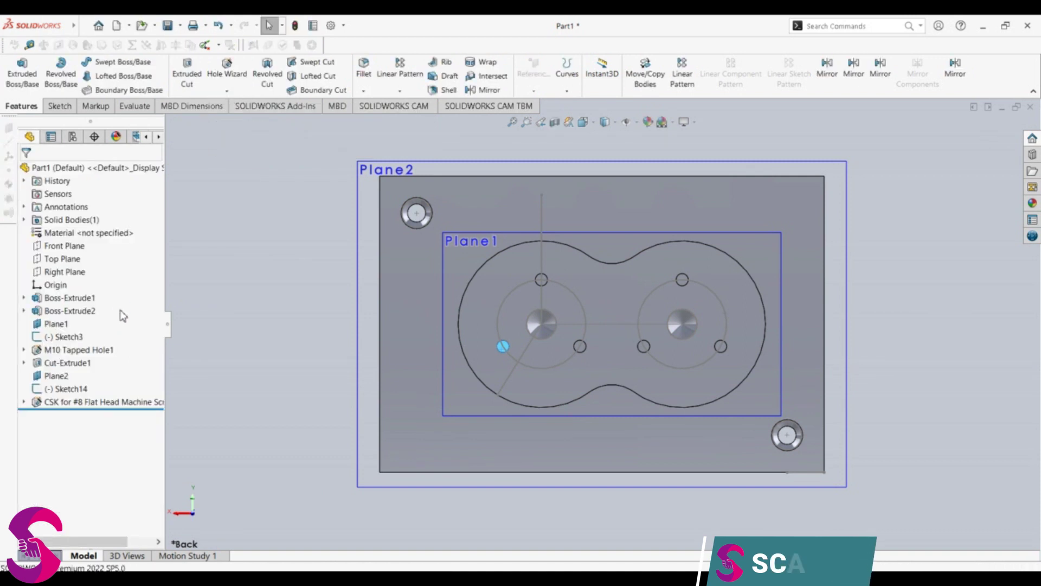
pyautogui.click(228, 73)
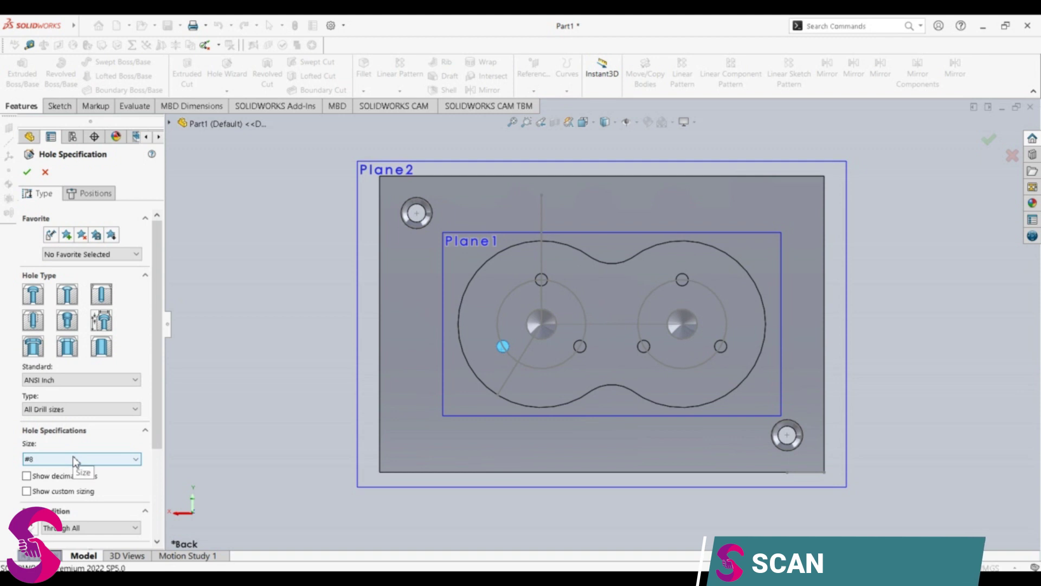
pyautogui.click(86, 384)
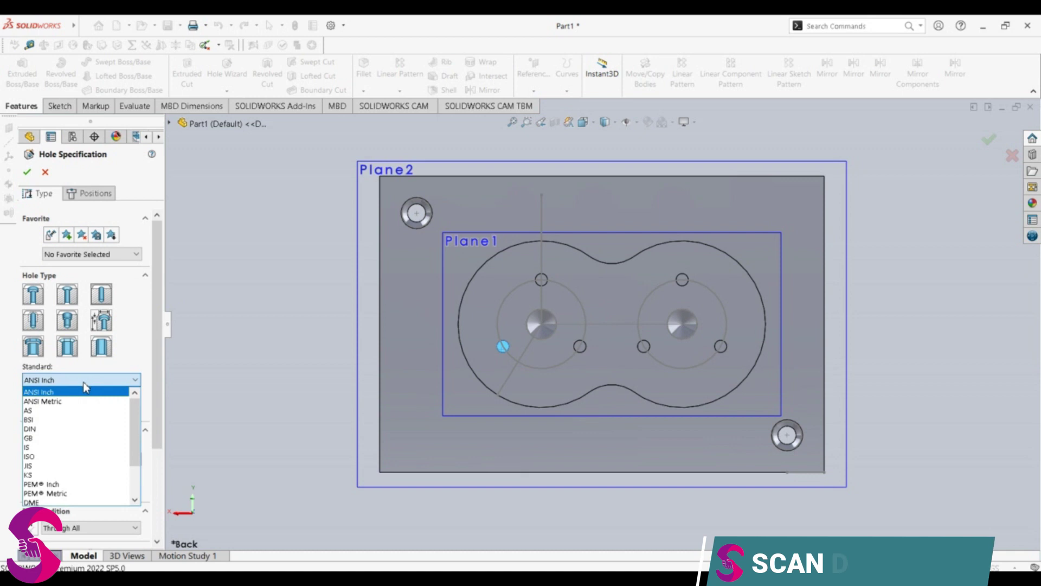
pyautogui.click(54, 458)
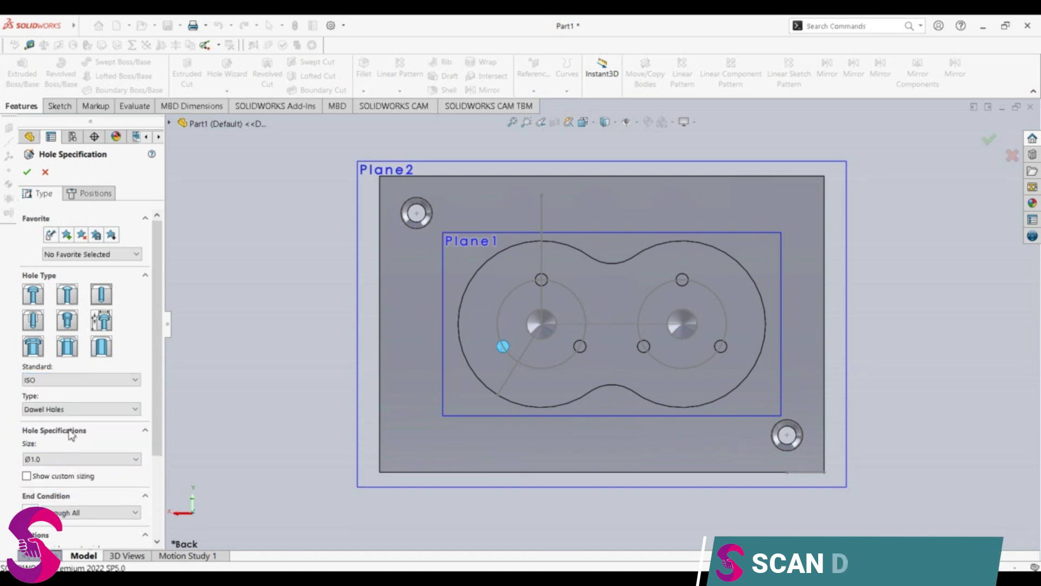
pyautogui.click(54, 462)
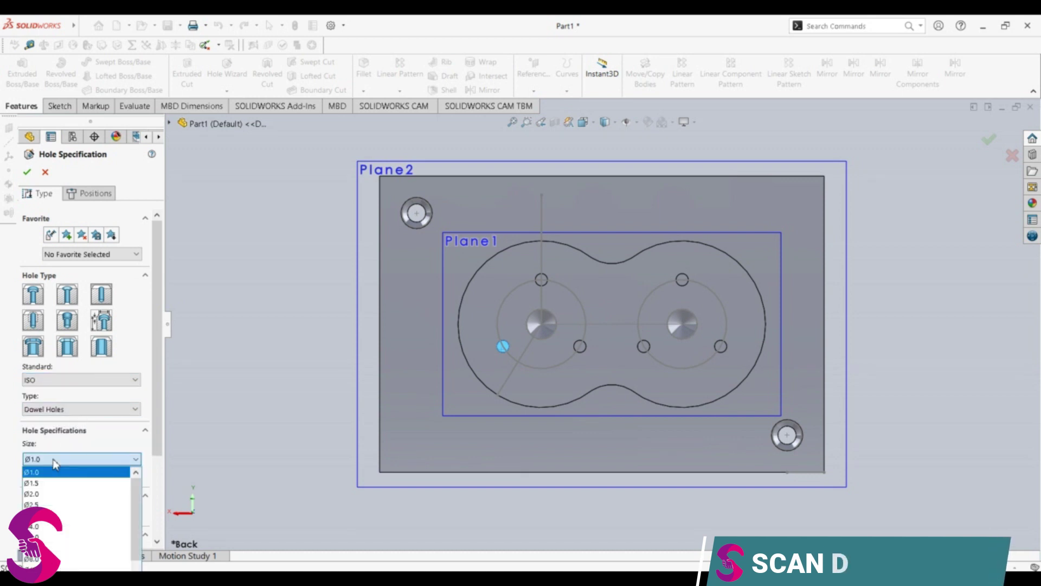
pyautogui.click(46, 526)
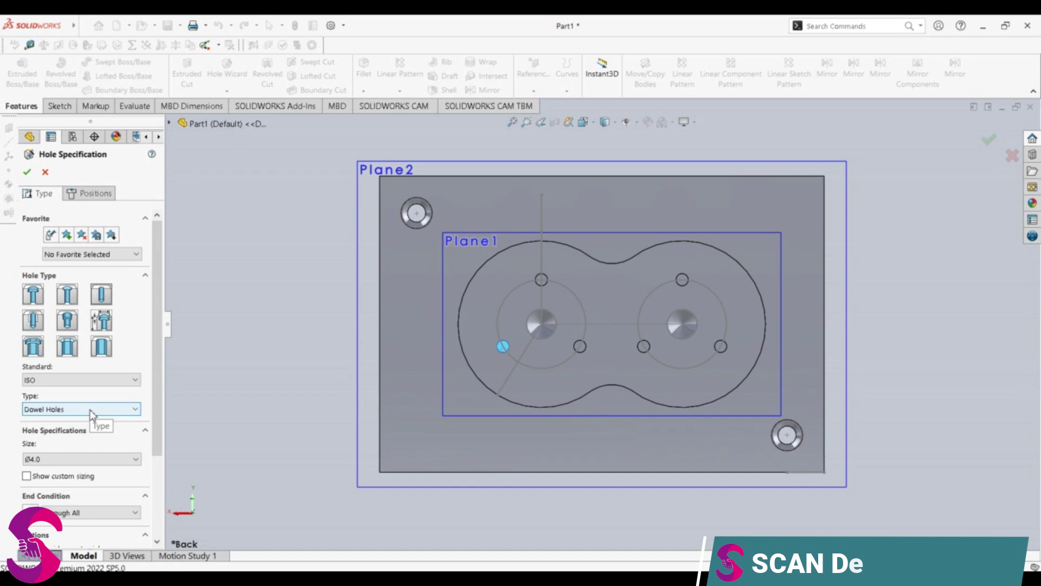
pyautogui.press('Escape')
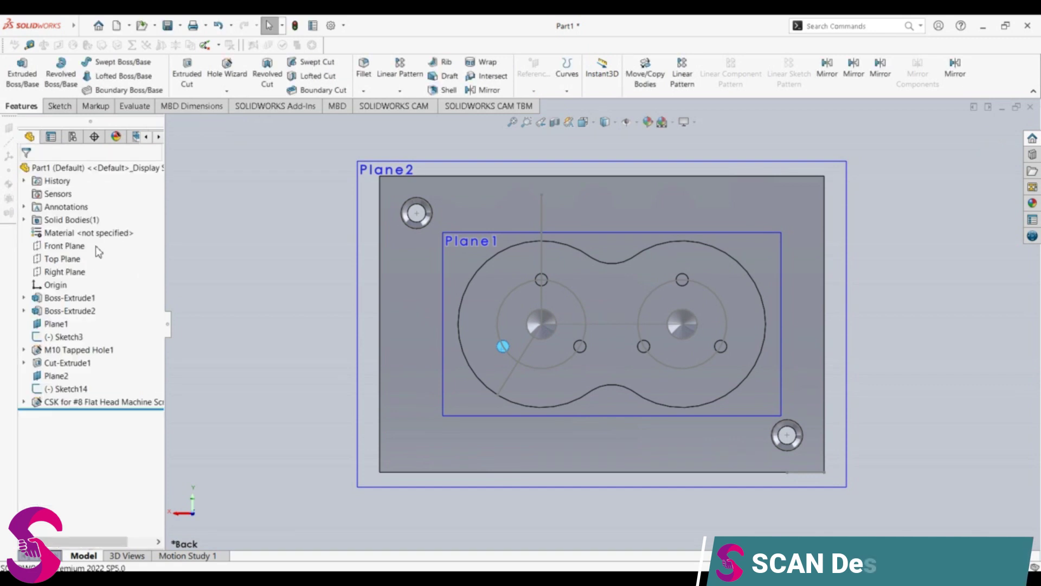
# Select the figure-eight pocket outline and four of the small surrounding circles.
pyautogui.click(534, 276)
pyautogui.click(505, 347)
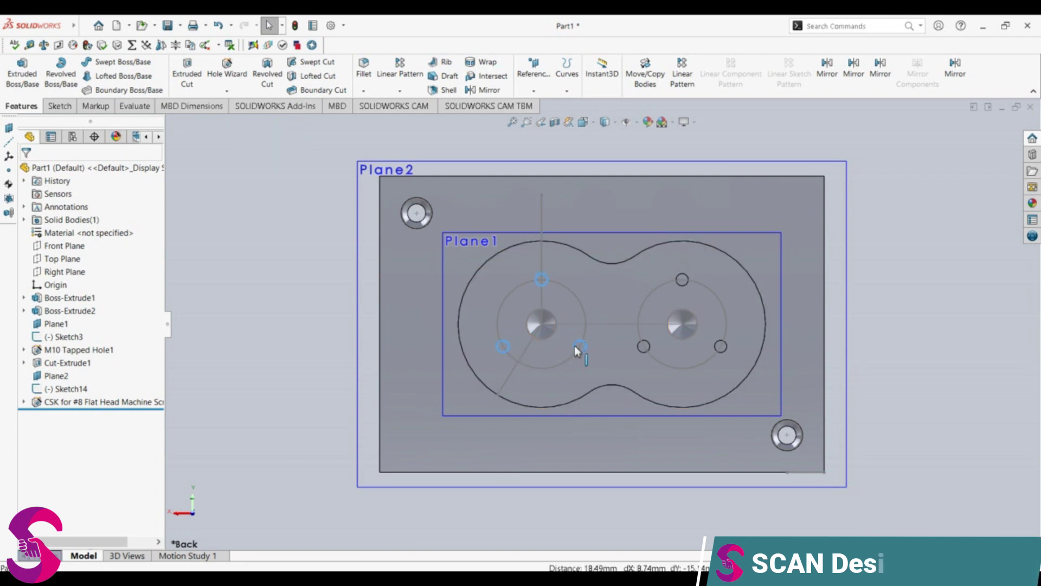
pyautogui.keyDown('ctrl'); pyautogui.click(683, 282); pyautogui.keyUp('ctrl')
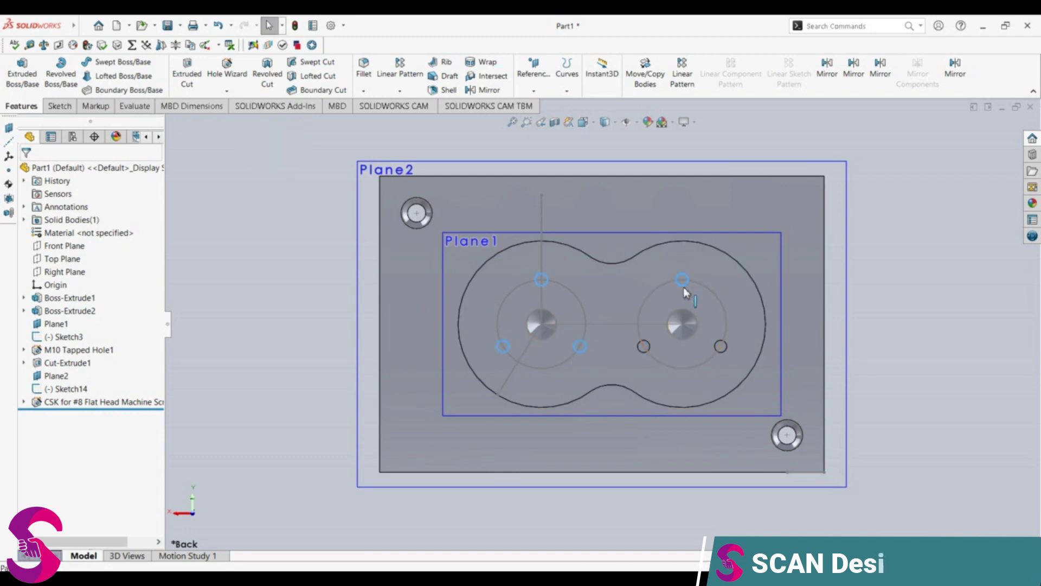
pyautogui.keyDown('ctrl'); pyautogui.click(643, 346); pyautogui.keyUp('ctrl')
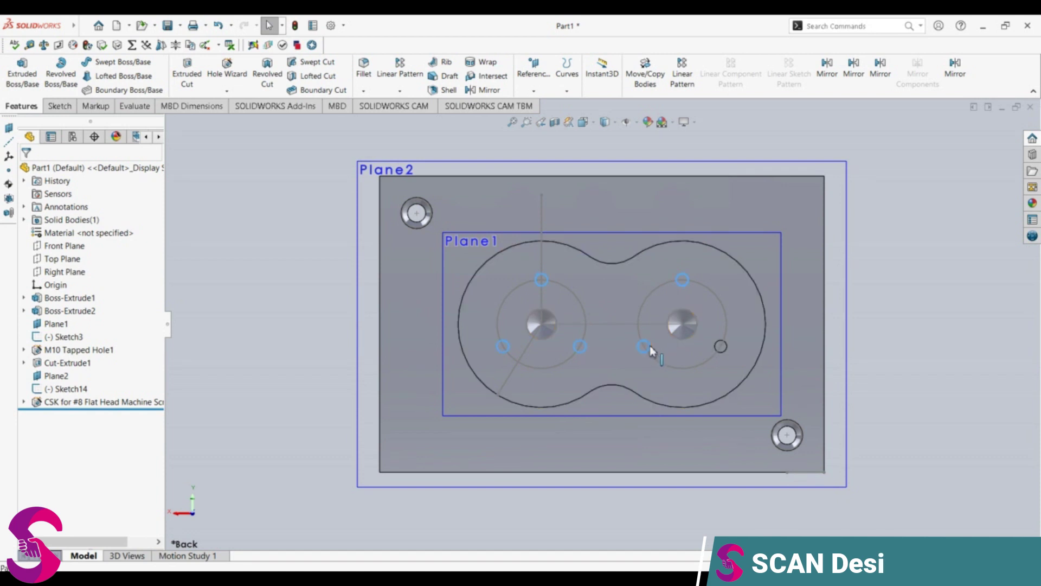
pyautogui.keyDown('ctrl'); pyautogui.click(715, 347); pyautogui.keyUp('ctrl')
# Start an extrusion, cancel it, and orbit to show the block's side face.
pyautogui.click(195, 81)
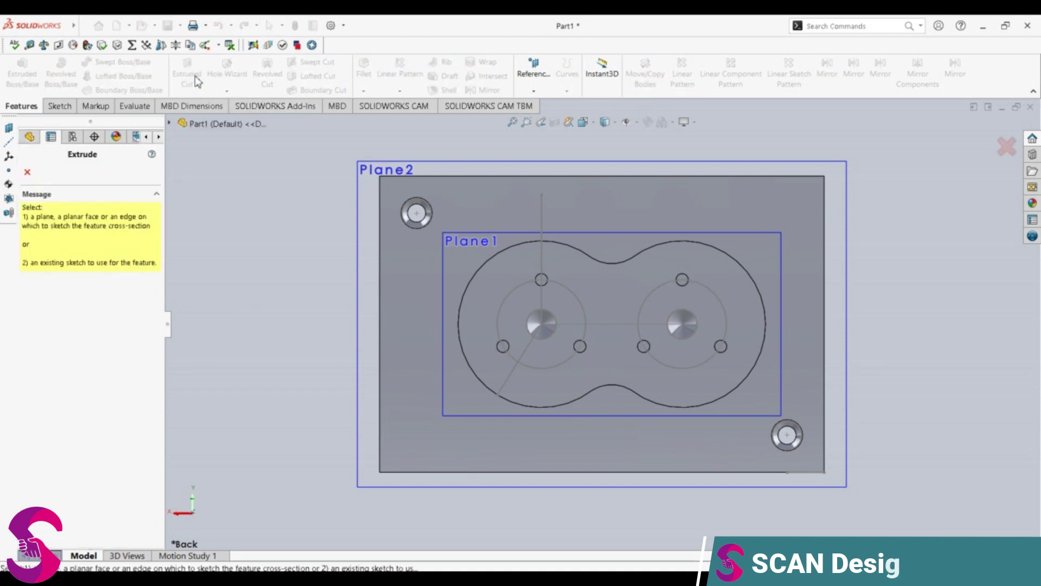
pyautogui.click(27, 172)
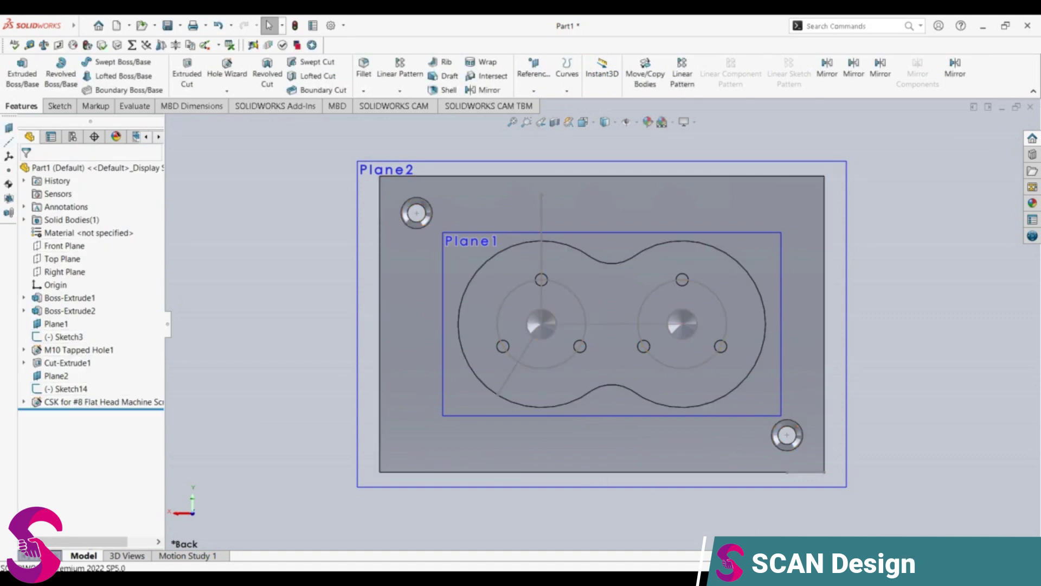
pyautogui.moveTo(697, 331); pyautogui.dragTo(758, 345, button='middle')
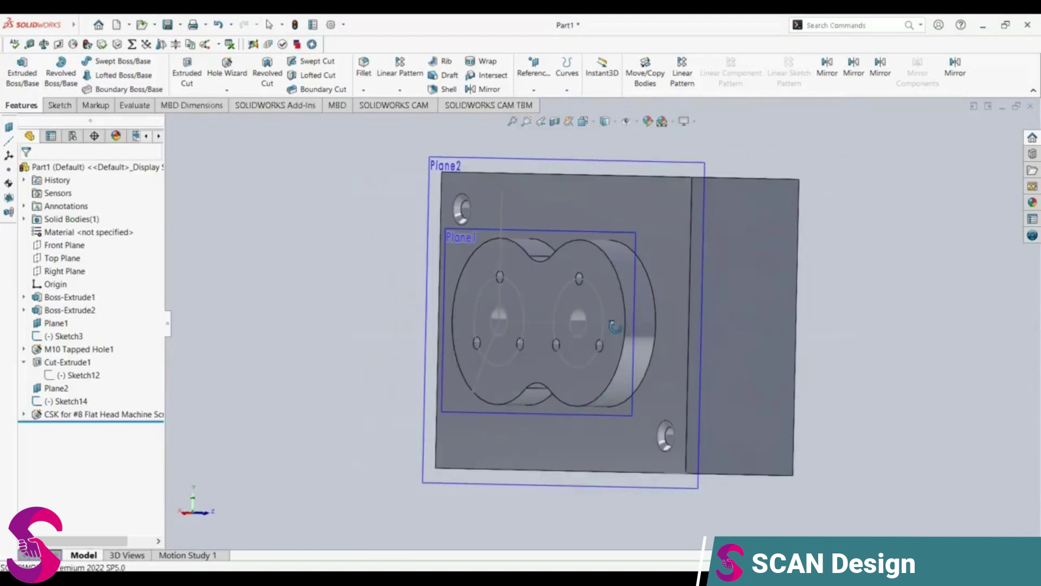
# Create Plane3 at 0 offset on the block's side face and view it Normal To.
pyautogui.click(757, 341)
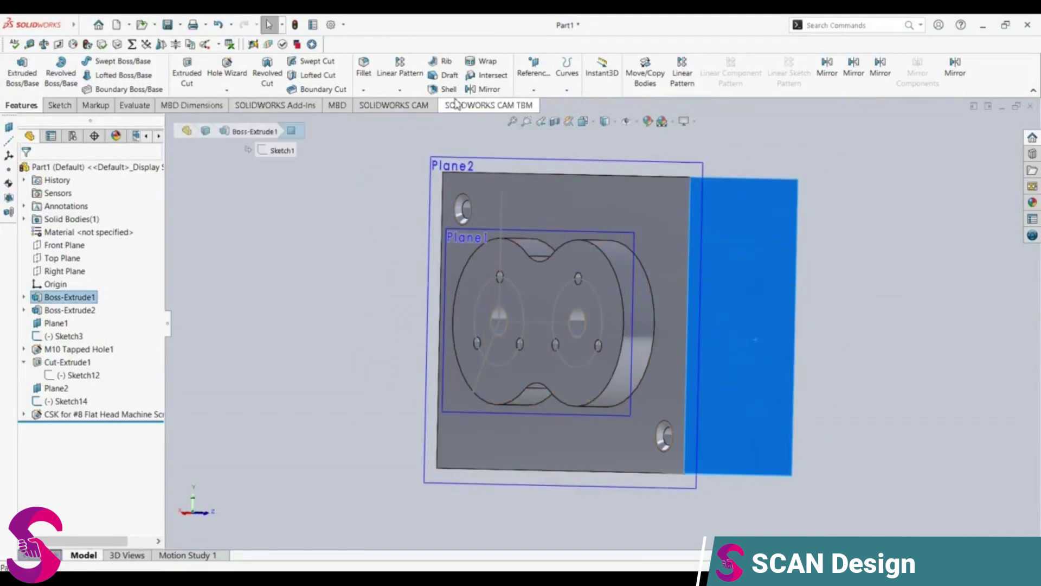
pyautogui.click(541, 66)
pyautogui.click(543, 103)
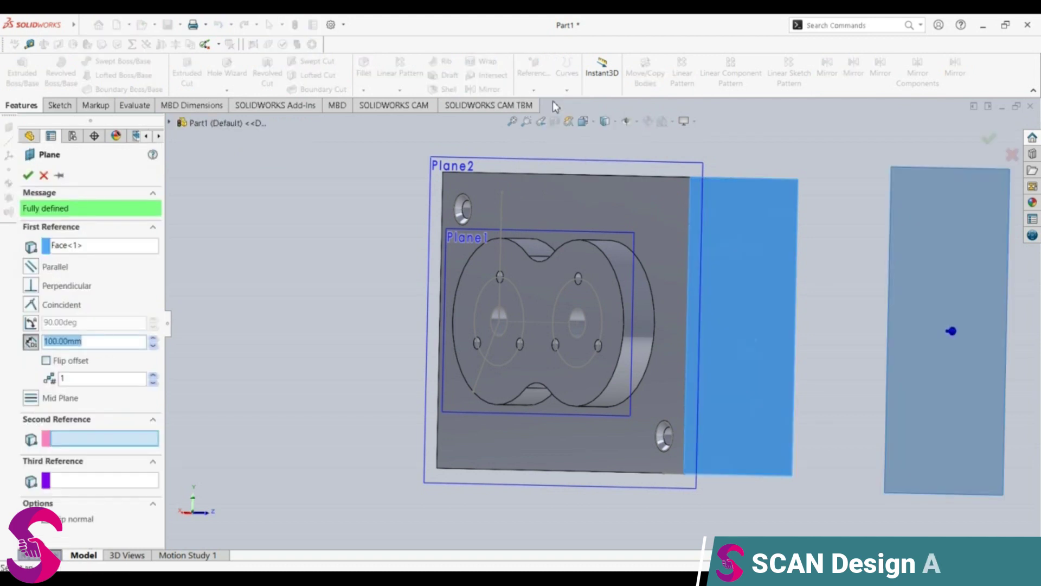
pyautogui.write('0')
pyautogui.press('Return')
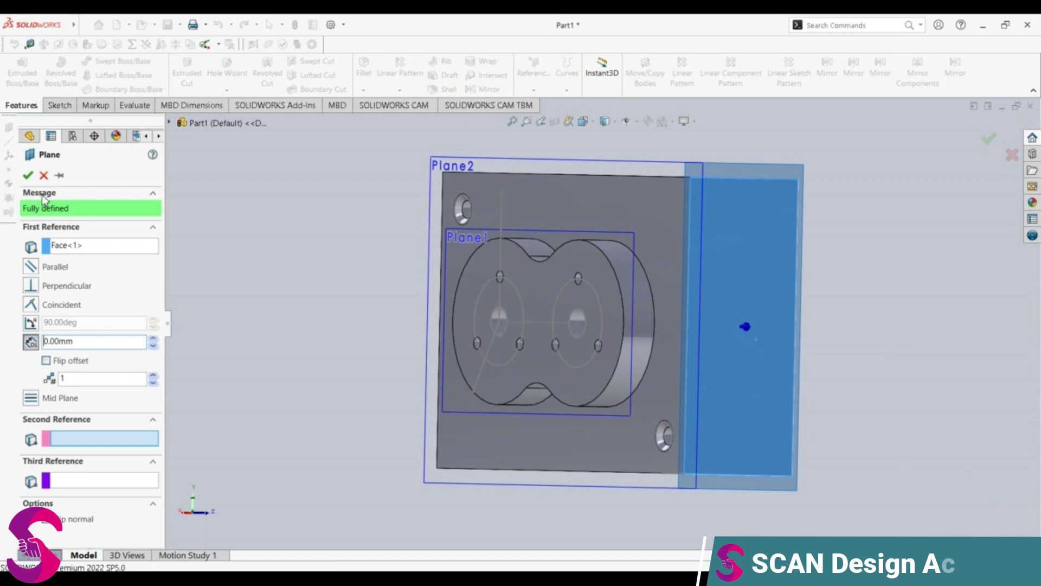
pyautogui.click(28, 175)
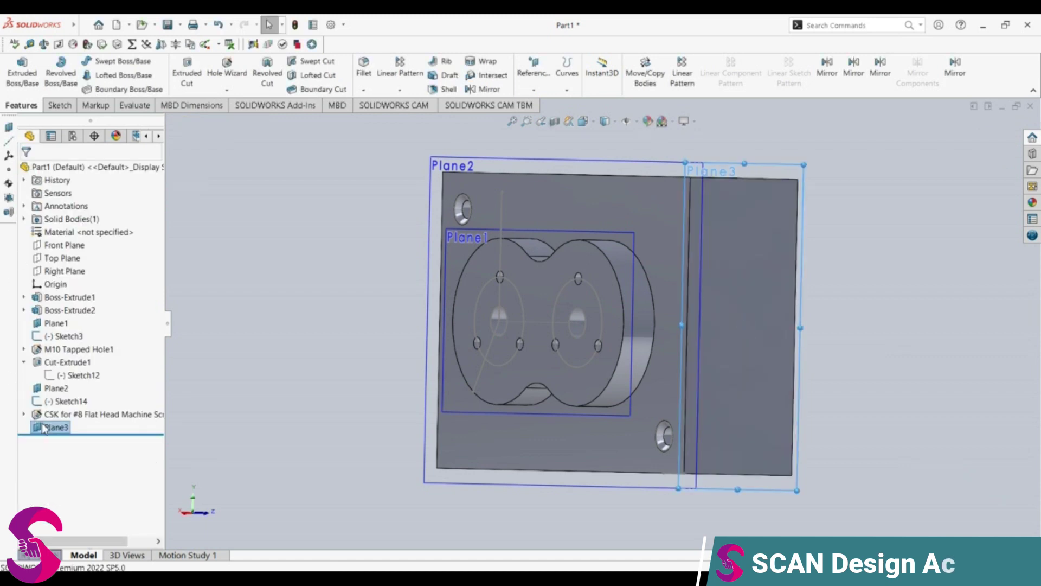
pyautogui.rightClick(45, 428)
pyautogui.click(99, 340)
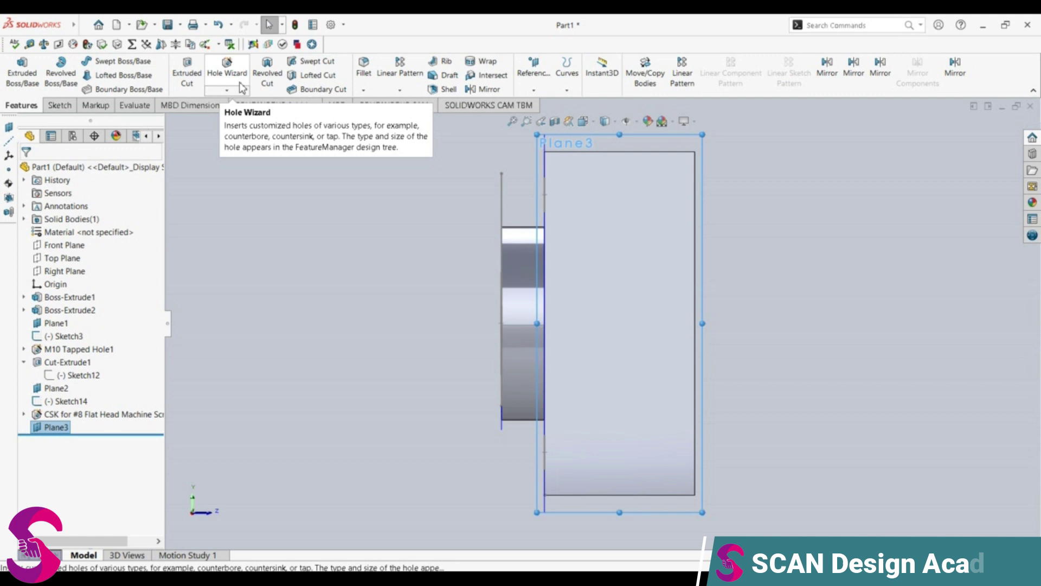
# Sketch a 20 mm horizontal line on Plane3 starting at the block's edge.
pyautogui.click(68, 106)
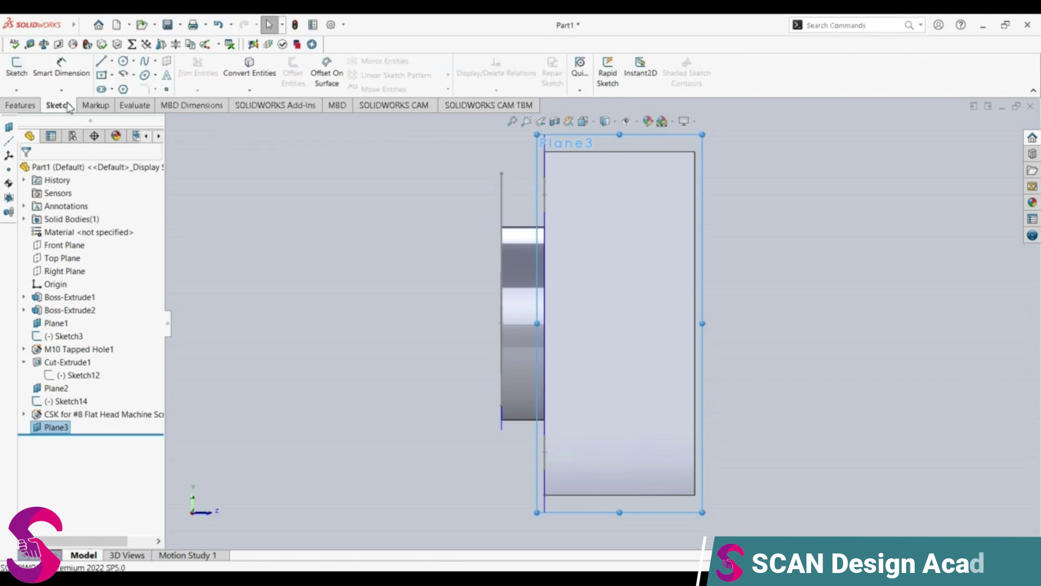
pyautogui.click(104, 61)
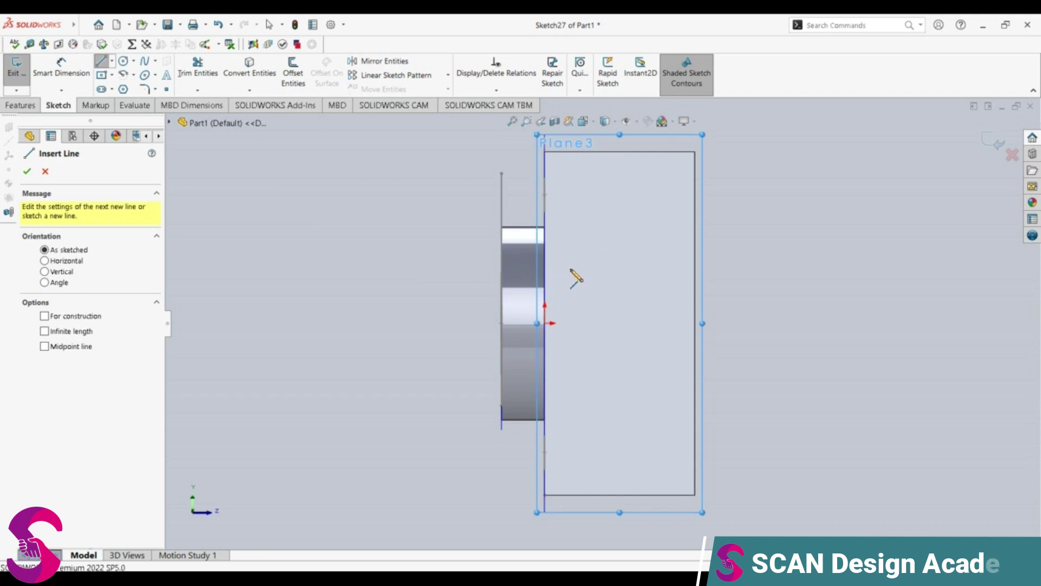
pyautogui.click(696, 323)
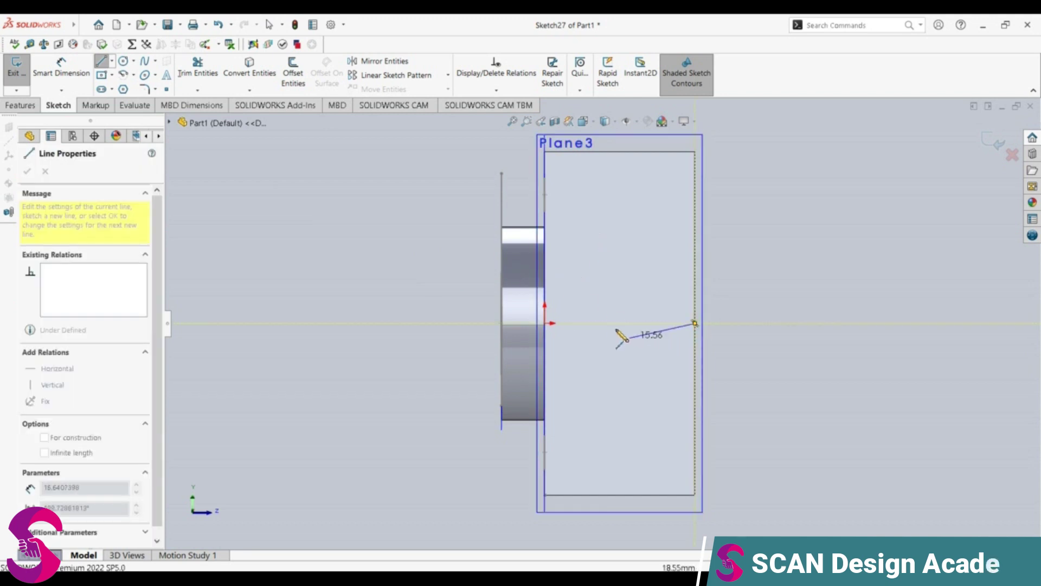
pyautogui.click(603, 323)
pyautogui.write('20')
pyautogui.press('Return')
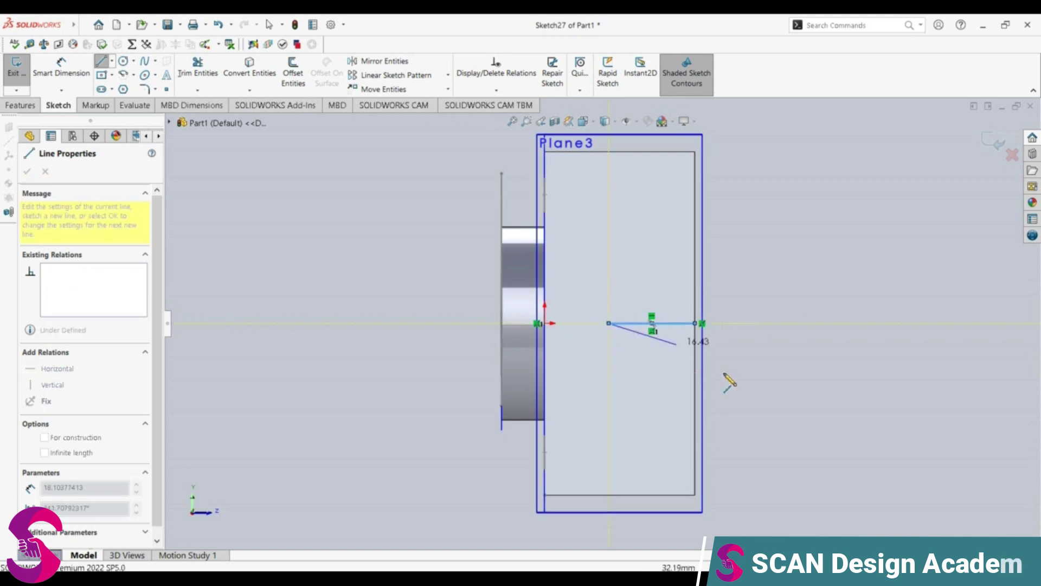
pyautogui.press('Escape')
pyautogui.click(670, 324)
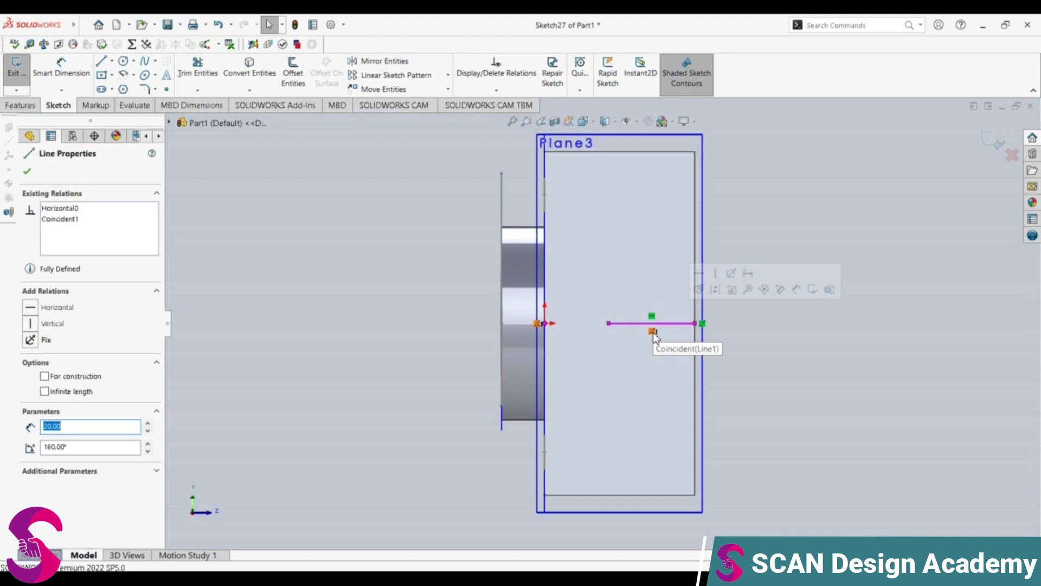
# Draw a circle of radius 9.315 centred at the line's end.
pyautogui.click(123, 61)
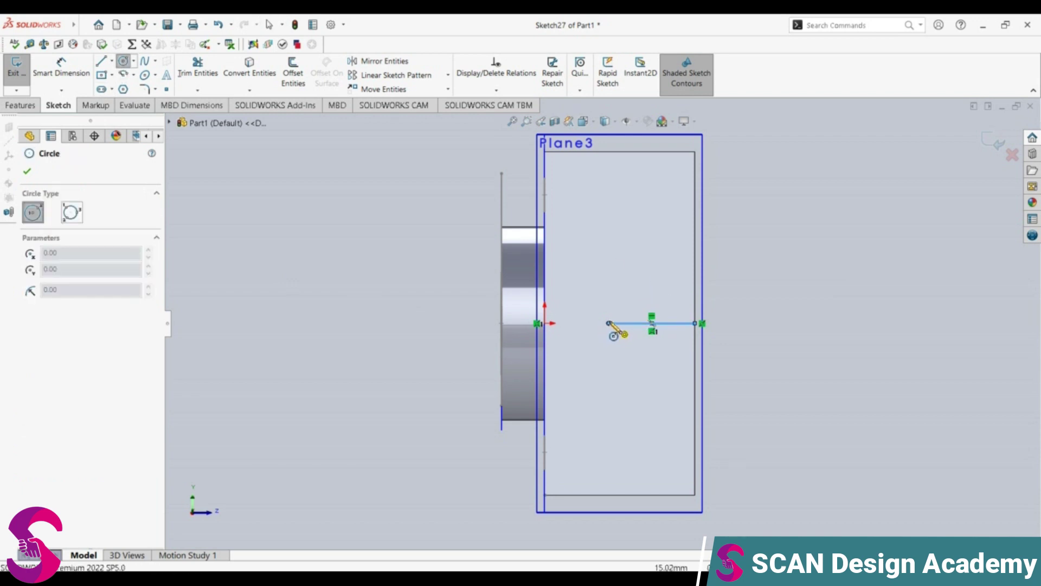
pyautogui.click(609, 323)
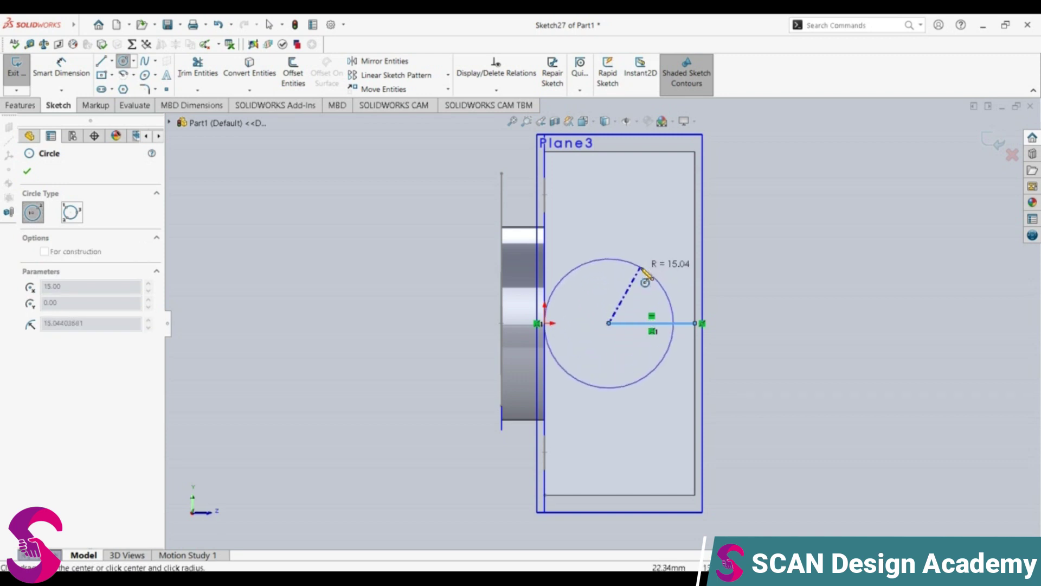
pyautogui.click(642, 269)
pyautogui.write('9.3145')
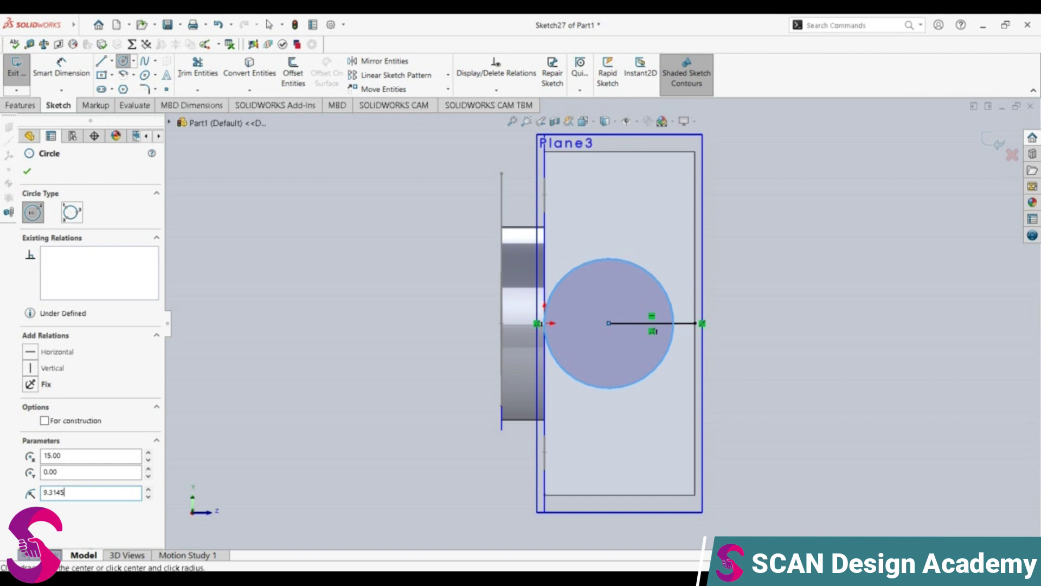
pyautogui.press('Return')
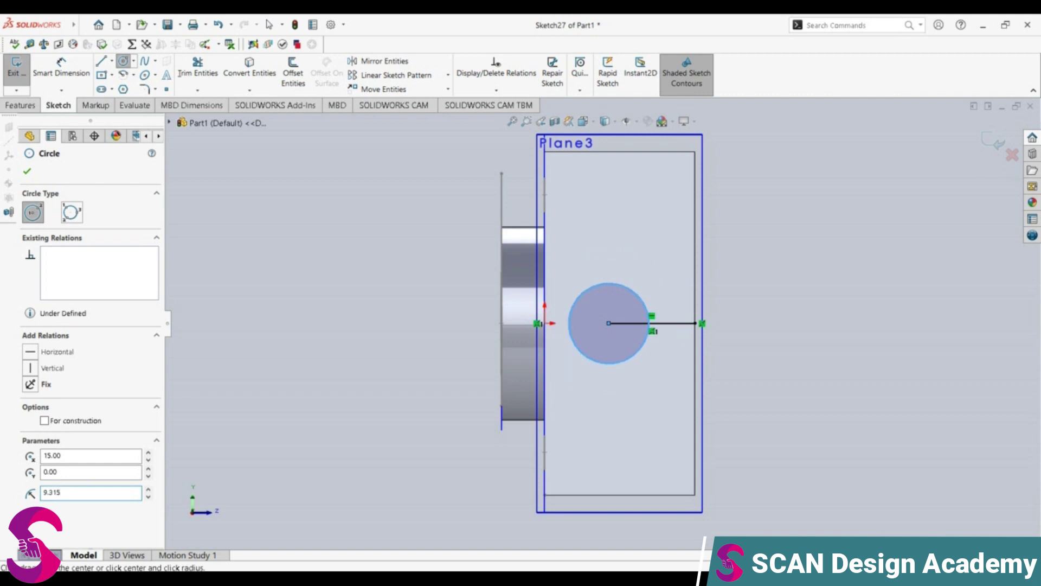
pyautogui.click(27, 172)
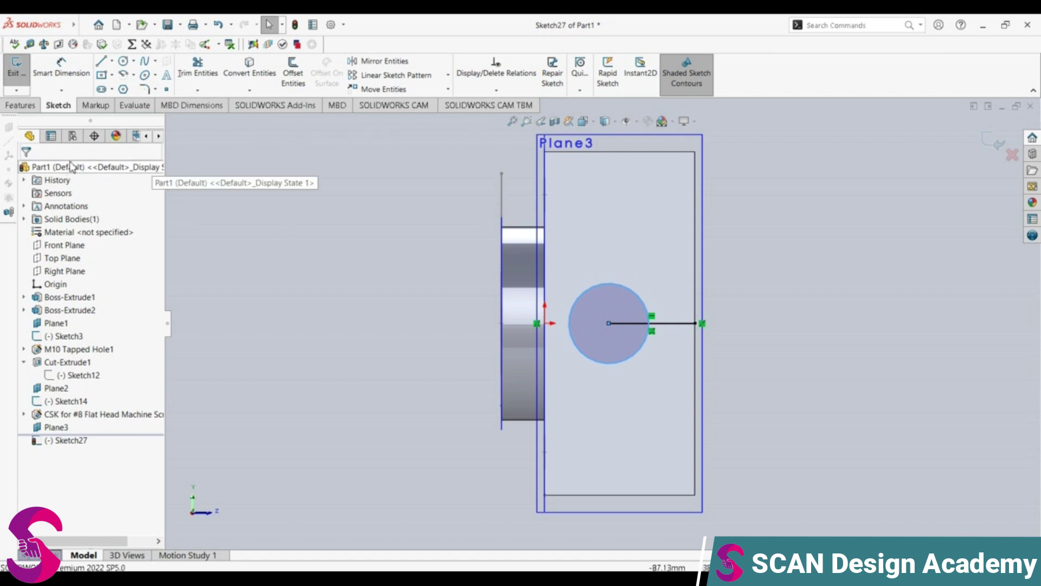
# Extruded-cut the Sketch27 circle 18 mm Blind into the side face as Cut-Extrude2.
pyautogui.click(21, 104)
pyautogui.click(193, 78)
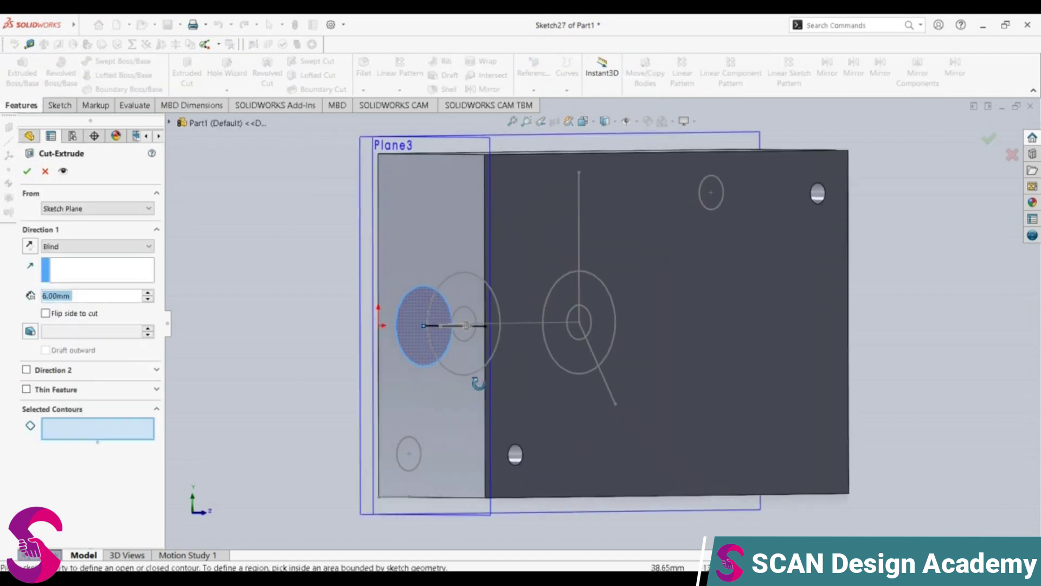
pyautogui.moveTo(477, 384); pyautogui.dragTo(418, 330, button='middle')
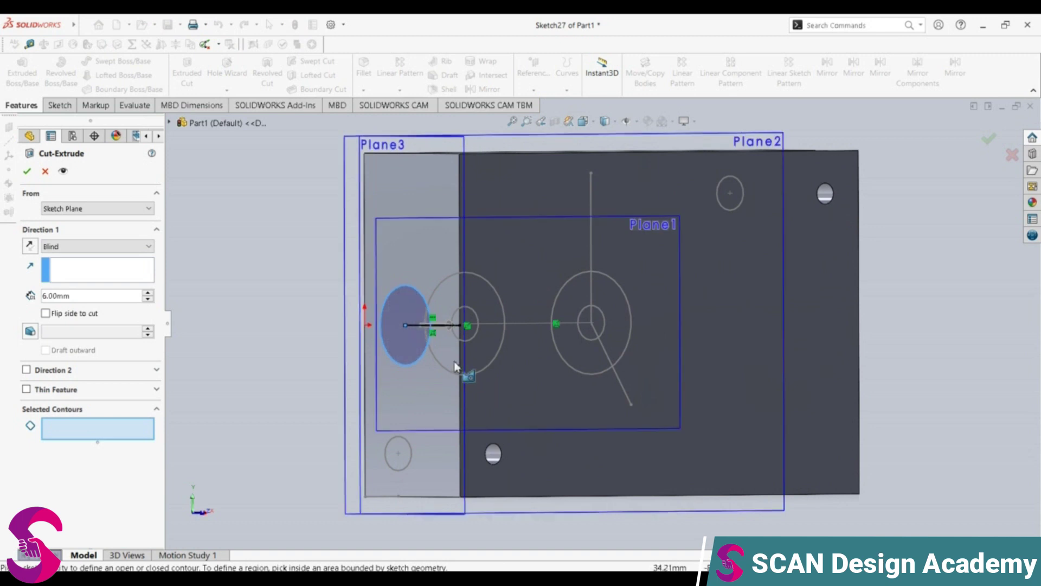
pyautogui.click(416, 341)
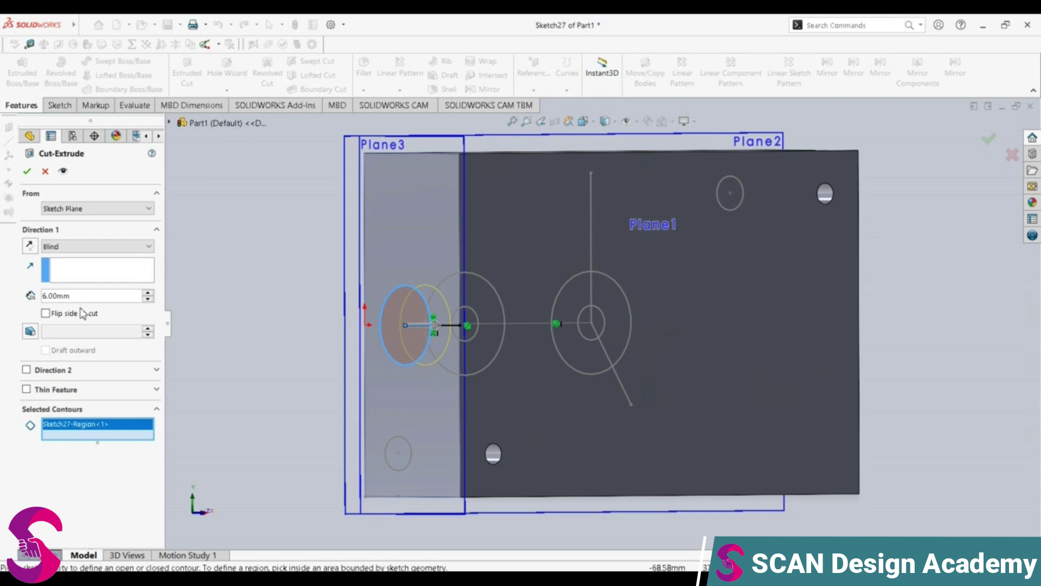
pyautogui.doubleClick(54, 296)
pyautogui.write('1')
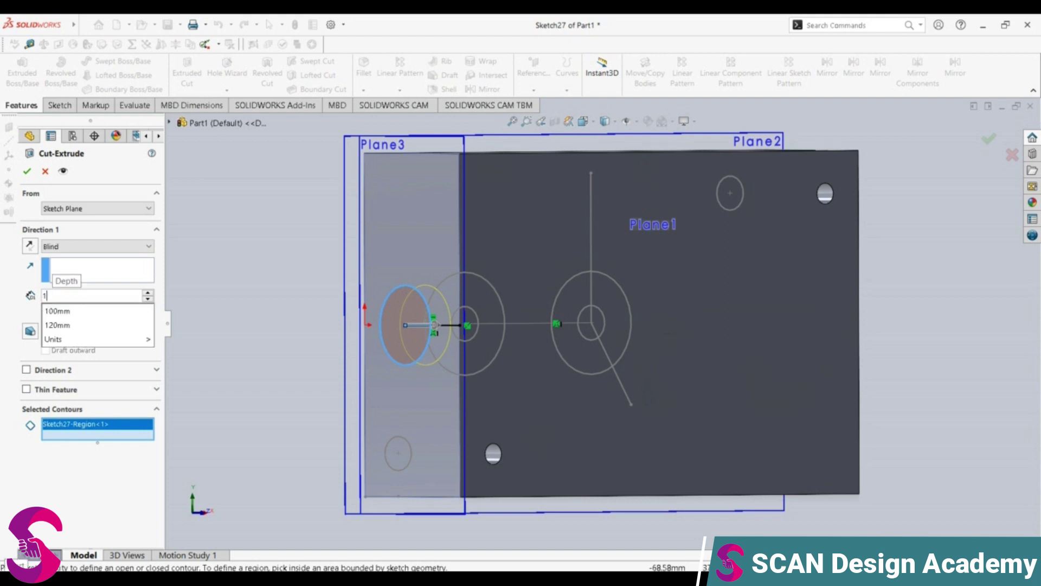
pyautogui.write('8')
pyautogui.press('Return')
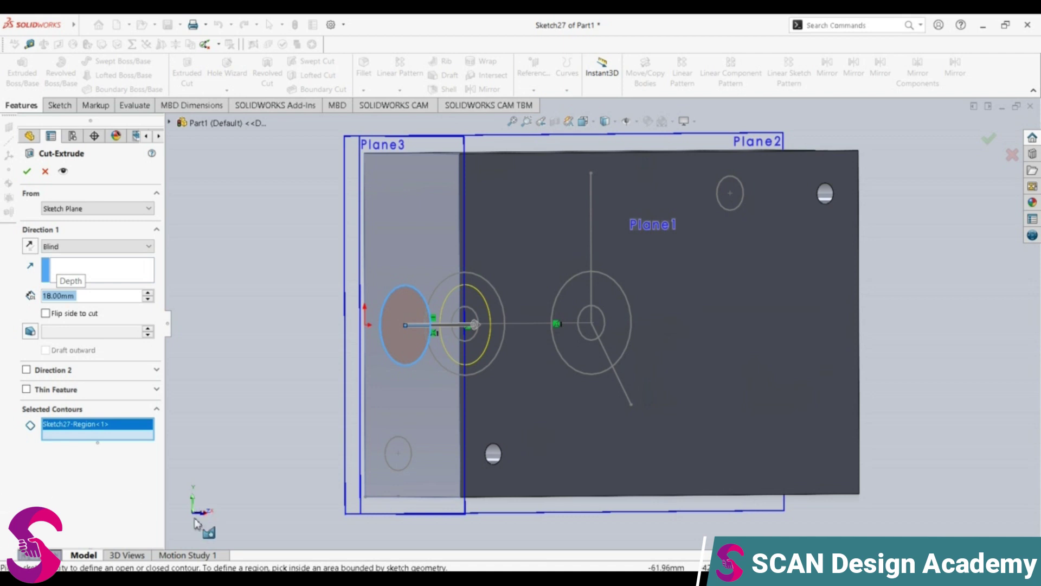
pyautogui.click(26, 170)
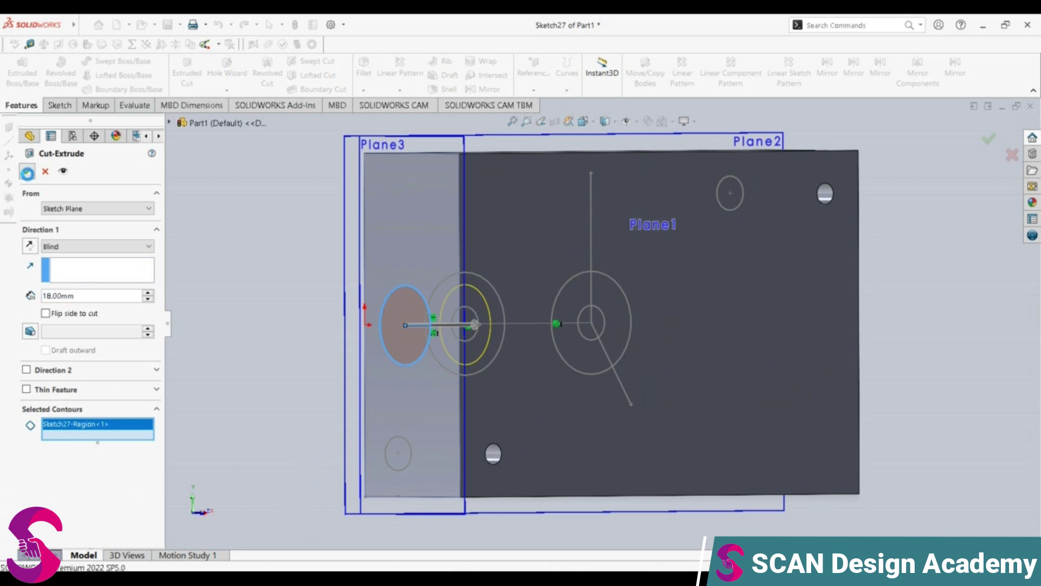
pyautogui.moveTo(423, 363)
pyautogui.mouseDown(button='middle')
pyautogui.moveTo(455, 353)
pyautogui.moveTo(525, 378)
pyautogui.mouseUp(button='middle')
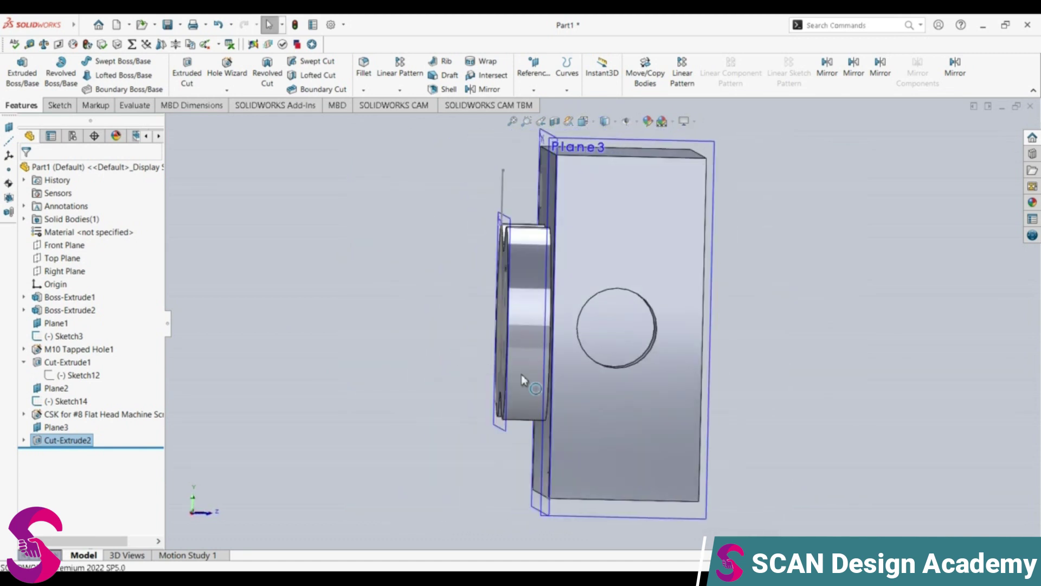
# Create Plane4 at 0 offset on the side port's circular floor and view it Normal To.
pyautogui.click(610, 335)
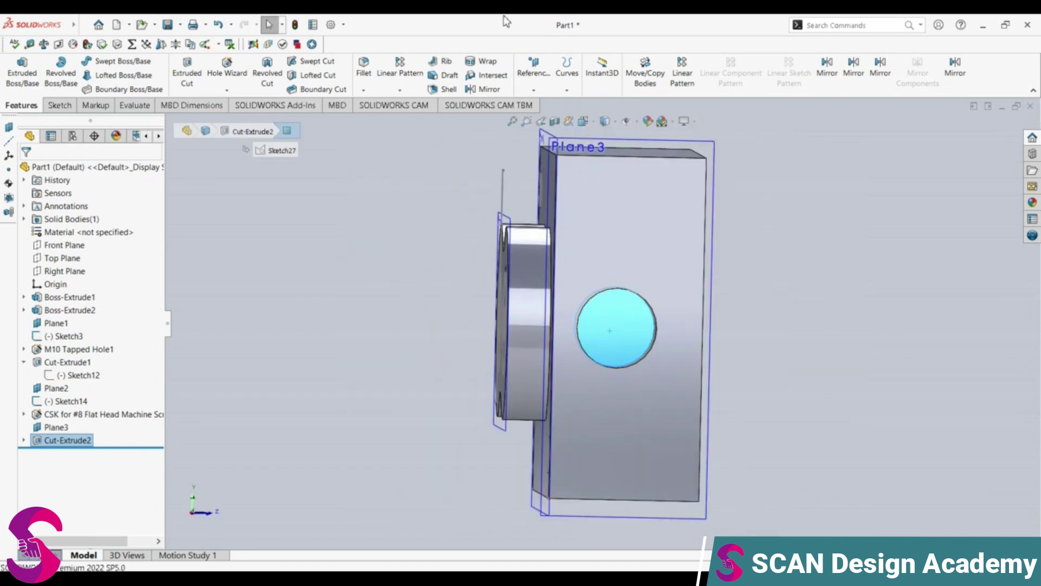
pyautogui.click(533, 69)
pyautogui.click(542, 103)
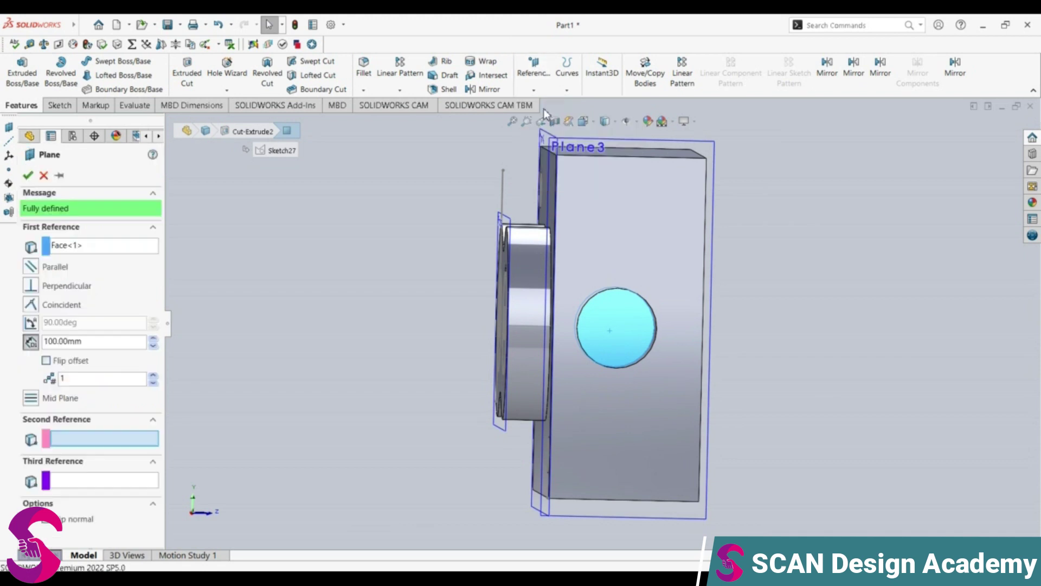
pyautogui.write('0')
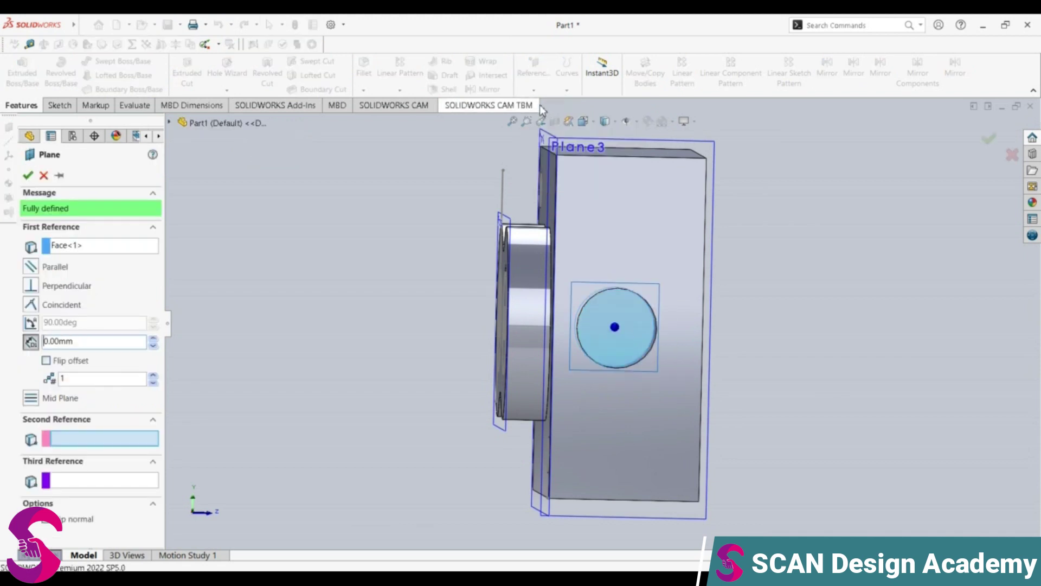
pyautogui.click(28, 175)
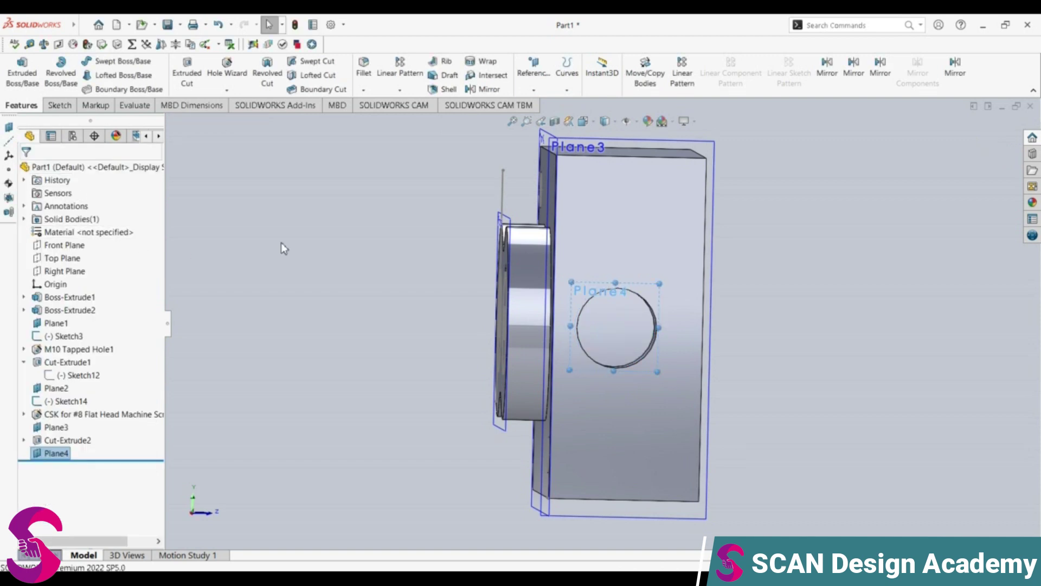
pyautogui.rightClick(47, 454)
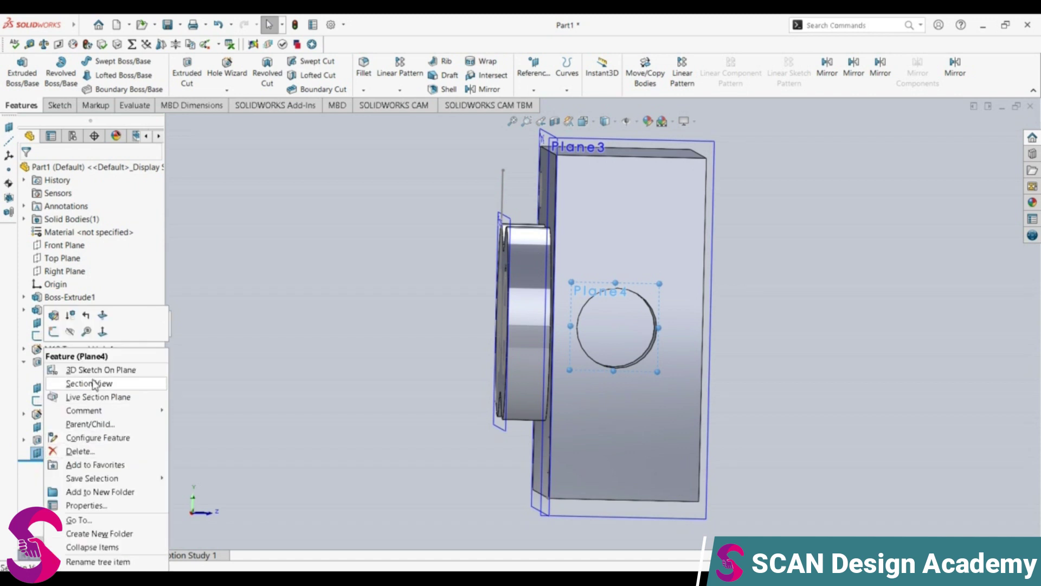
pyautogui.click(107, 338)
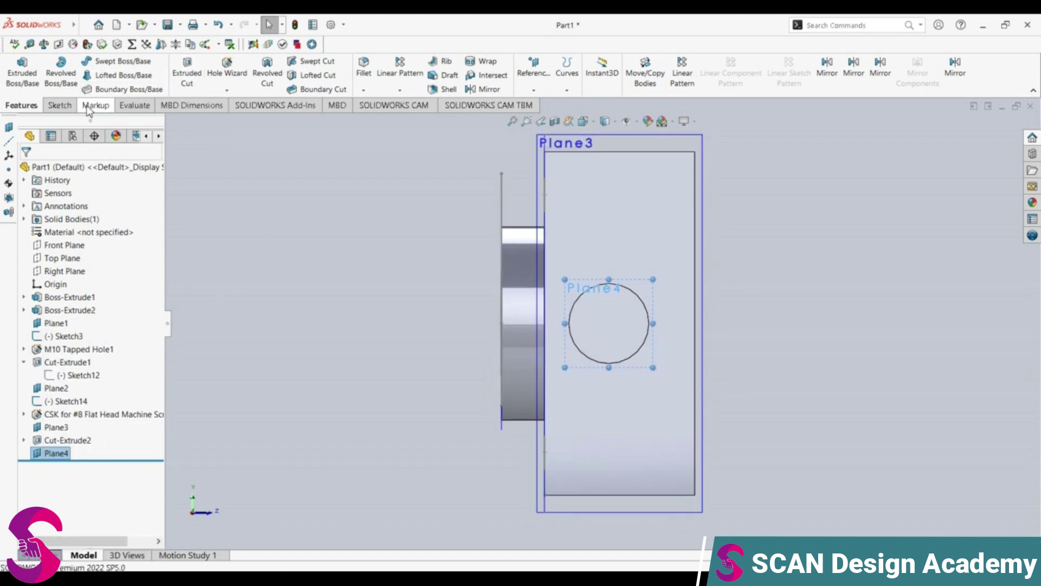
# Start a Hole Wizard Straight Tap hole using the ISO standard.
pyautogui.click(242, 74)
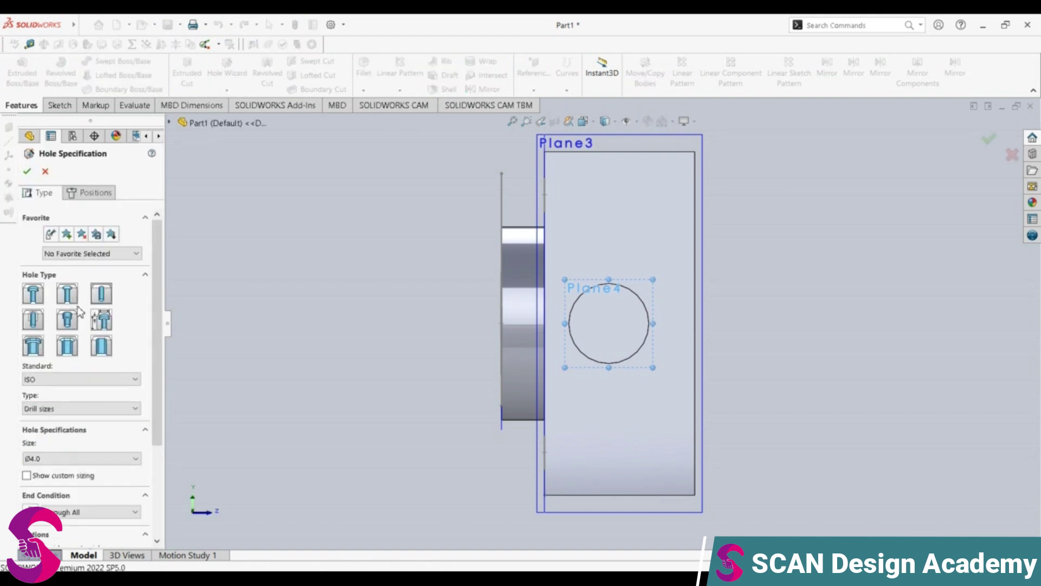
pyautogui.click(32, 320)
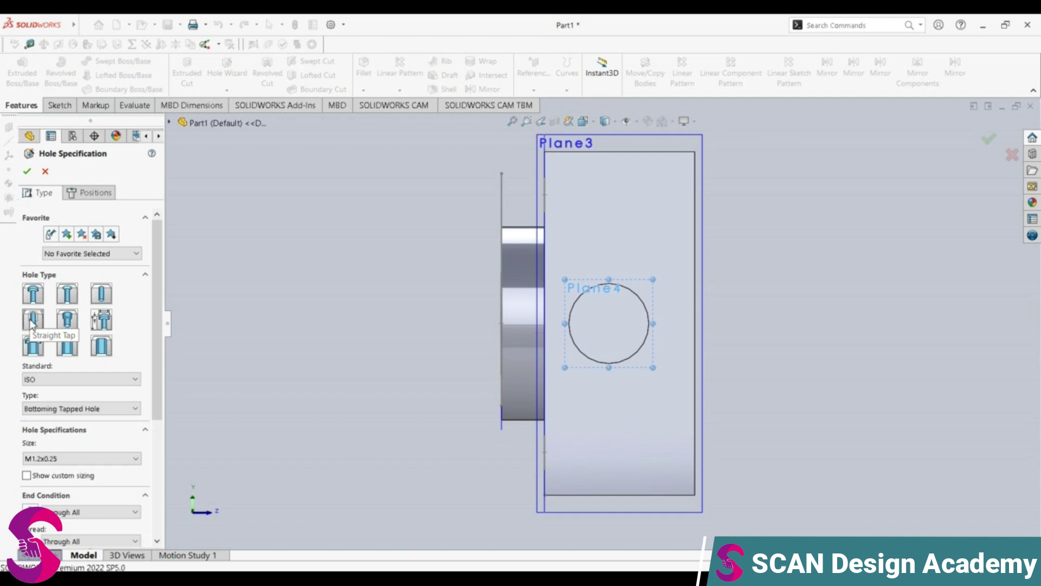
pyautogui.scroll(-3, 59, 423)
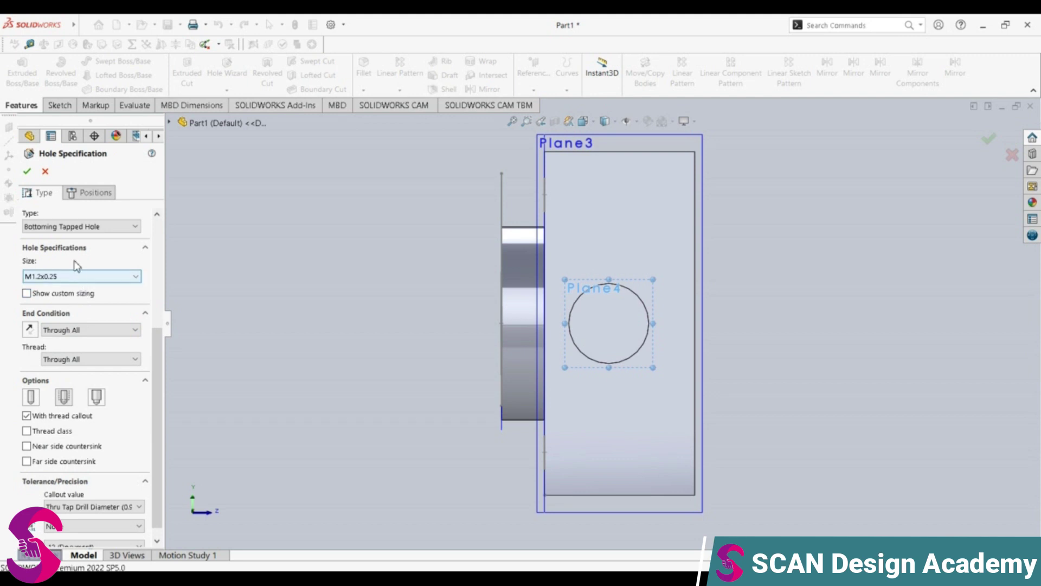
pyautogui.scroll(3, 80, 238)
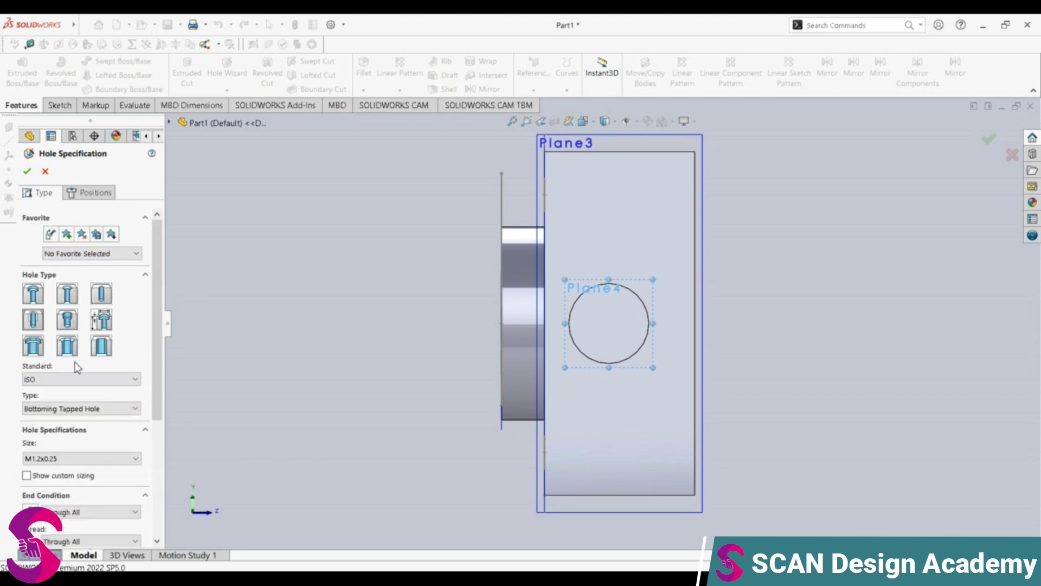
pyautogui.scroll(-1, 77, 366)
pyautogui.click(75, 288)
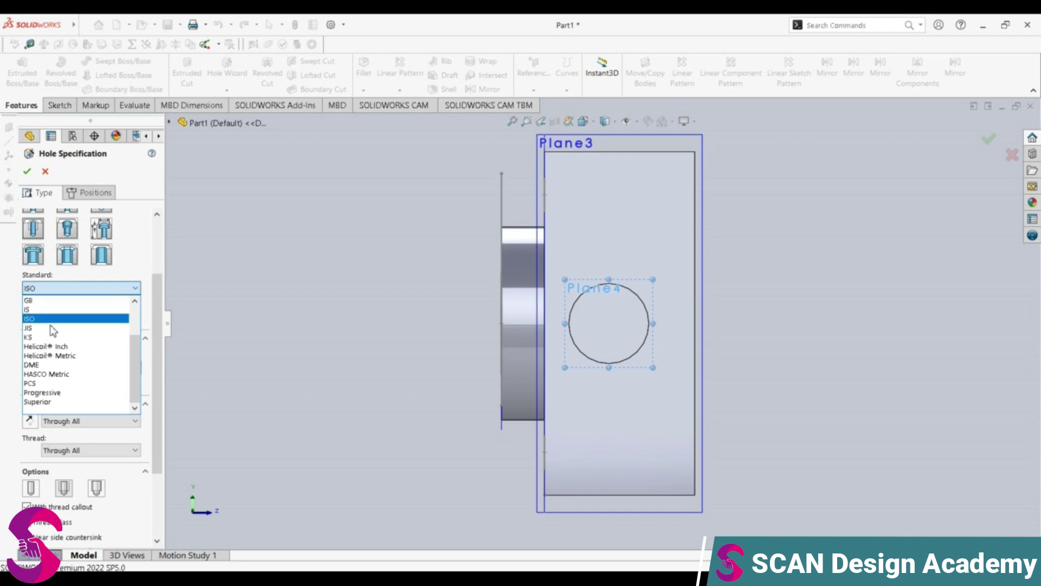
pyautogui.scroll(2, 54, 340)
pyautogui.scroll(-1, 61, 337)
pyautogui.scroll(-1, 63, 328)
pyautogui.click(64, 320)
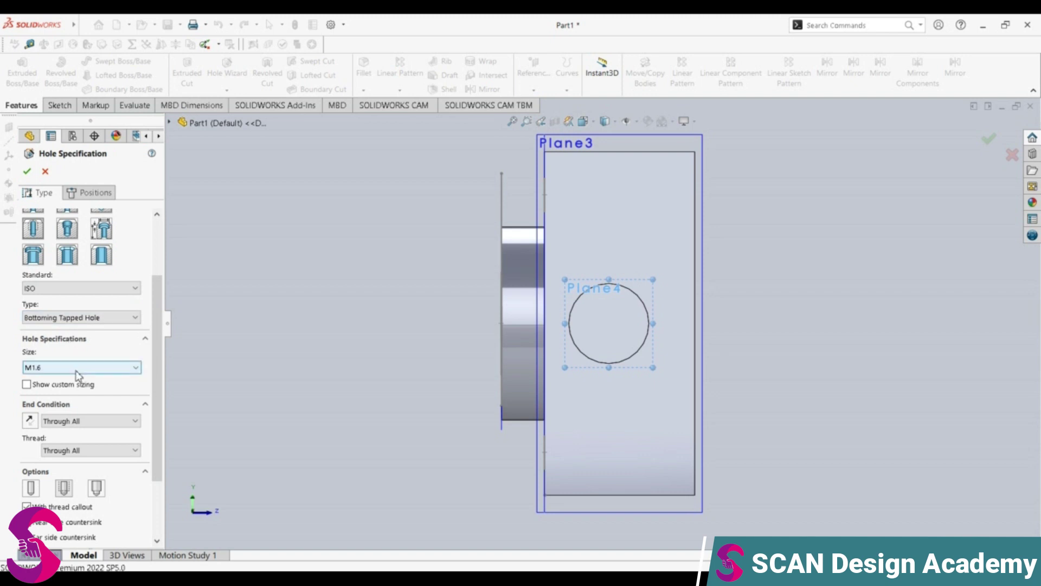
# Choose thread size M10x1.0 with a custom 8.100 mm diameter.
pyautogui.click(26, 384)
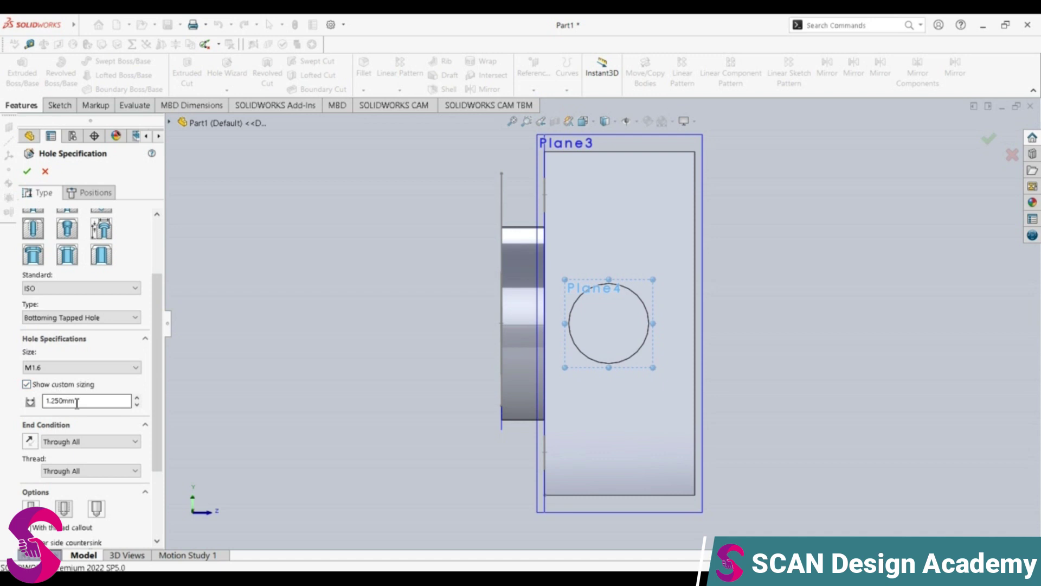
pyautogui.click(119, 359)
pyautogui.scroll(-5, 43, 488)
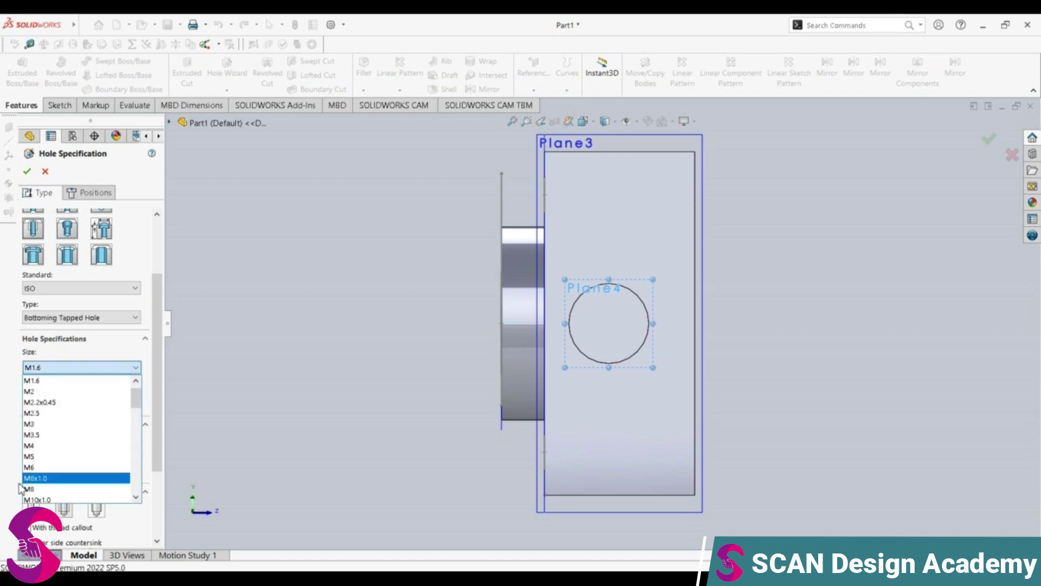
pyautogui.scroll(-5, 44, 488)
pyautogui.scroll(-5, 43, 497)
pyautogui.scroll(5, 44, 491)
pyautogui.scroll(5, 48, 480)
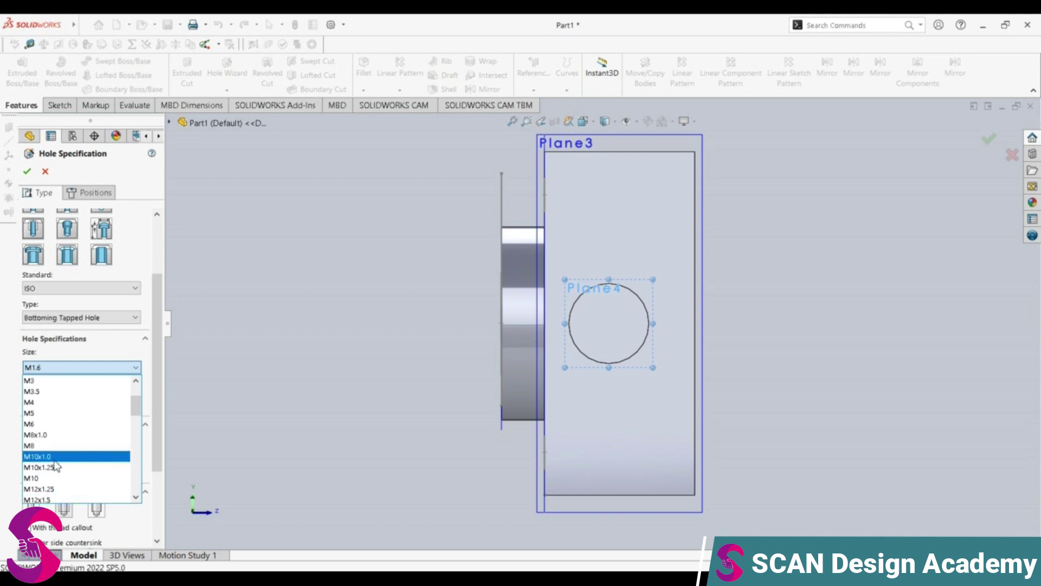
pyautogui.click(57, 459)
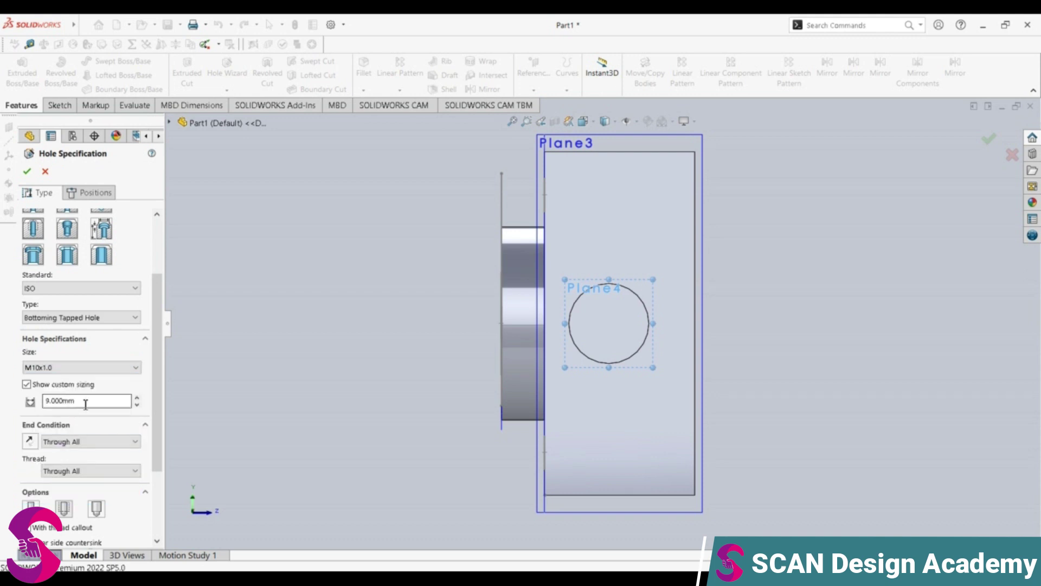
pyautogui.write('8.1')
pyautogui.press('Return')
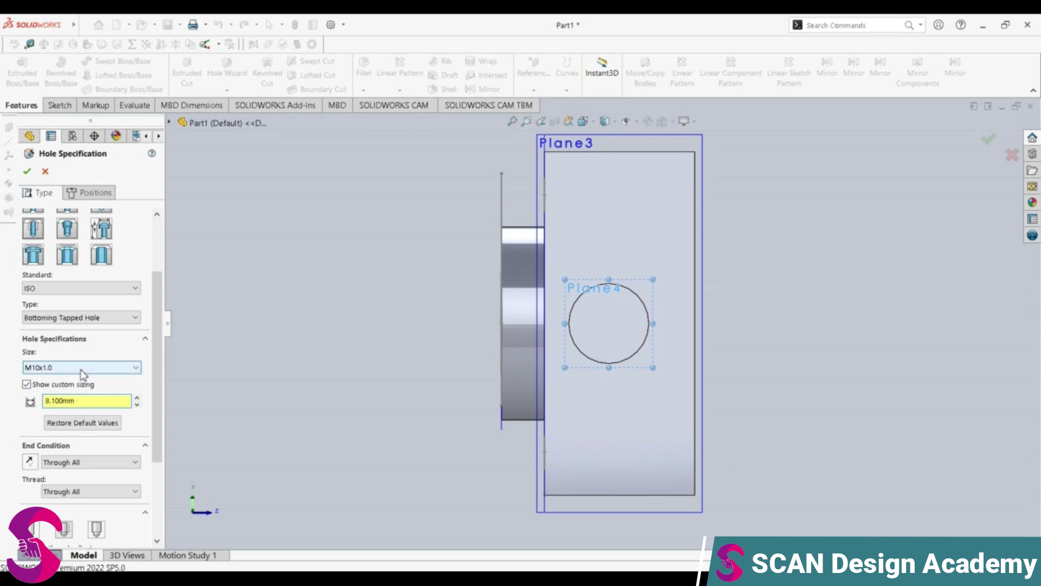
# Change the tapped hole size to M6 with a 6.000 mm custom diameter.
pyautogui.doubleClick(87, 402)
pyautogui.write('6')
pyautogui.press('Return')
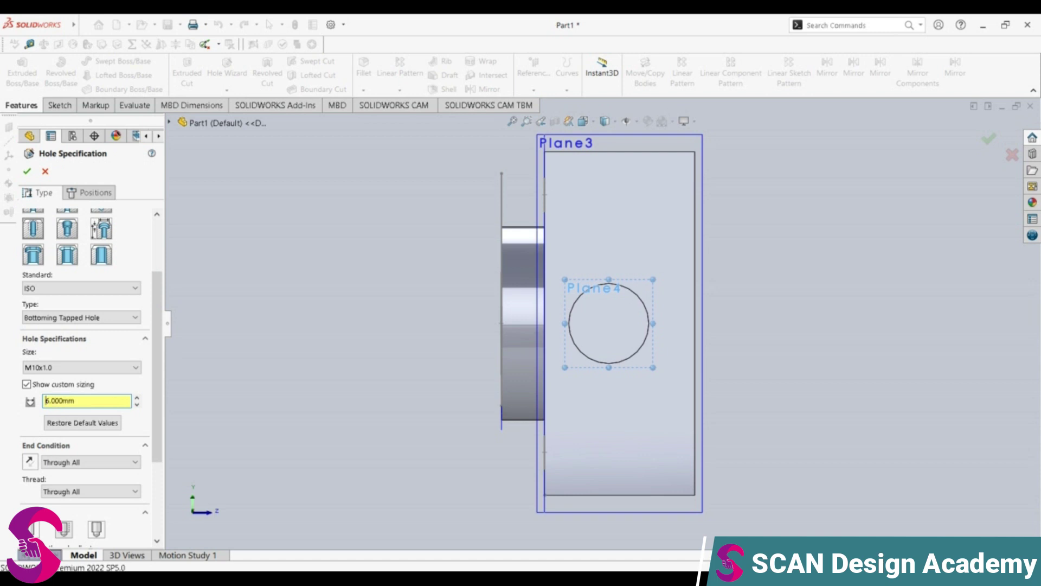
pyautogui.click(70, 368)
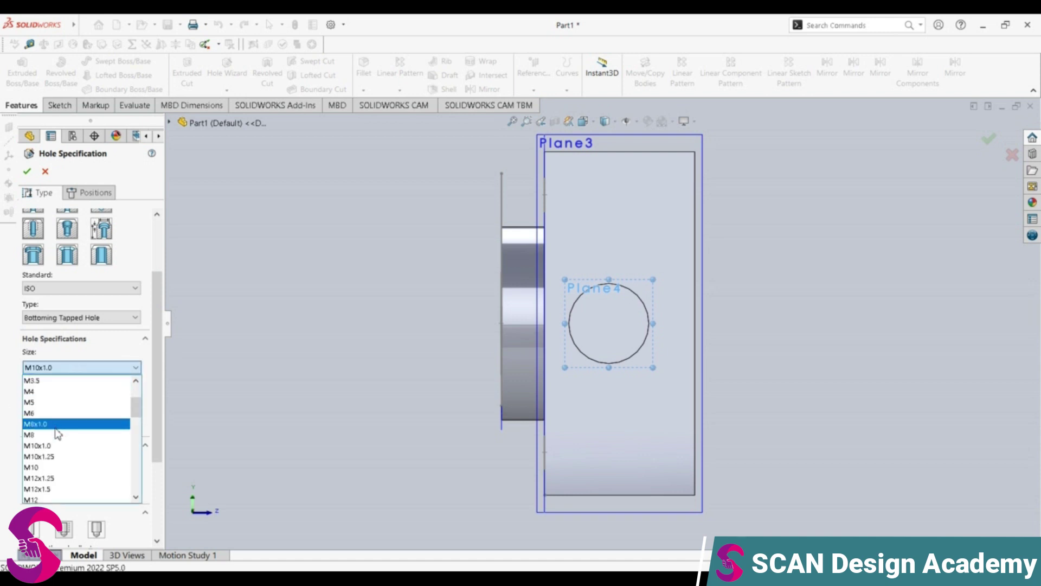
pyautogui.click(65, 414)
pyautogui.doubleClick(48, 400)
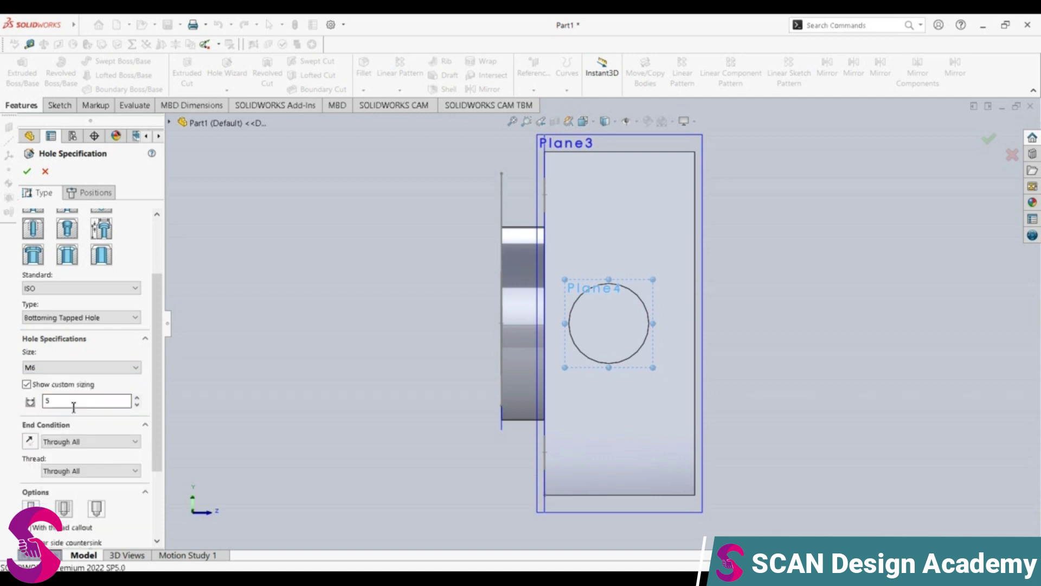
pyautogui.press('Return')
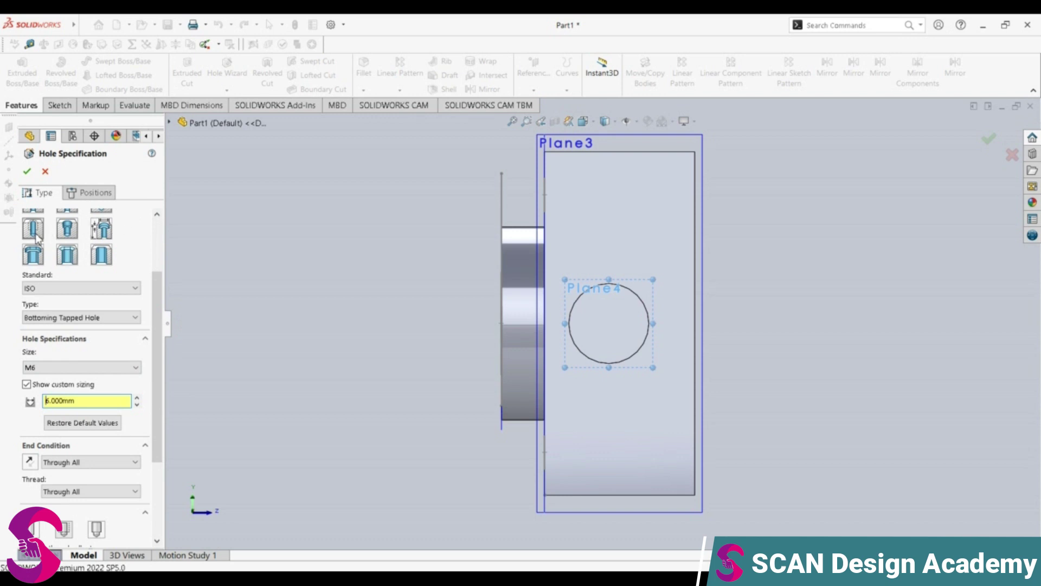
# Make the hole Blind with a 100.00 mm depth.
pyautogui.scroll(-3, 73, 501)
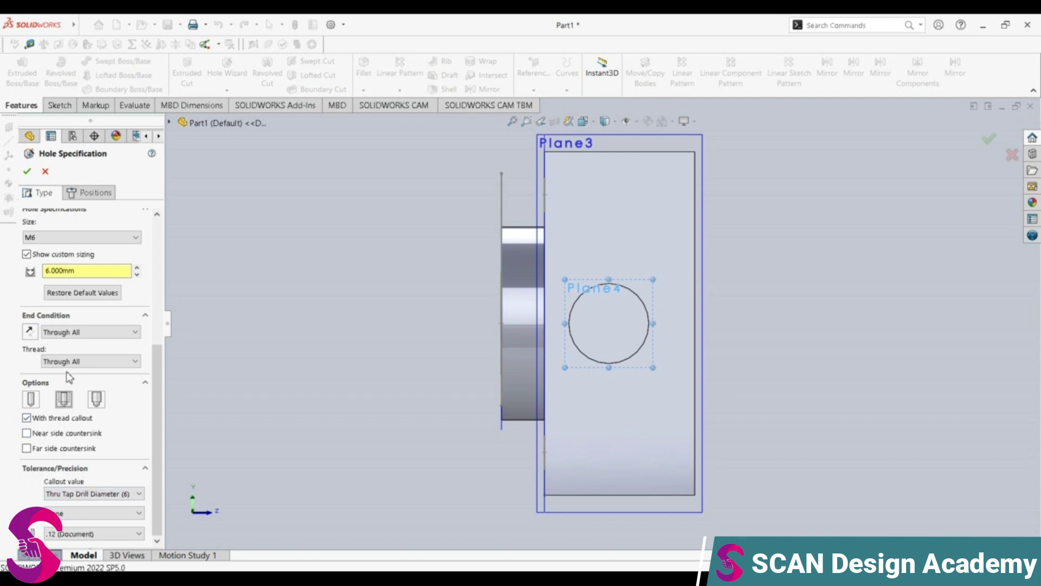
pyautogui.click(106, 333)
pyautogui.click(102, 343)
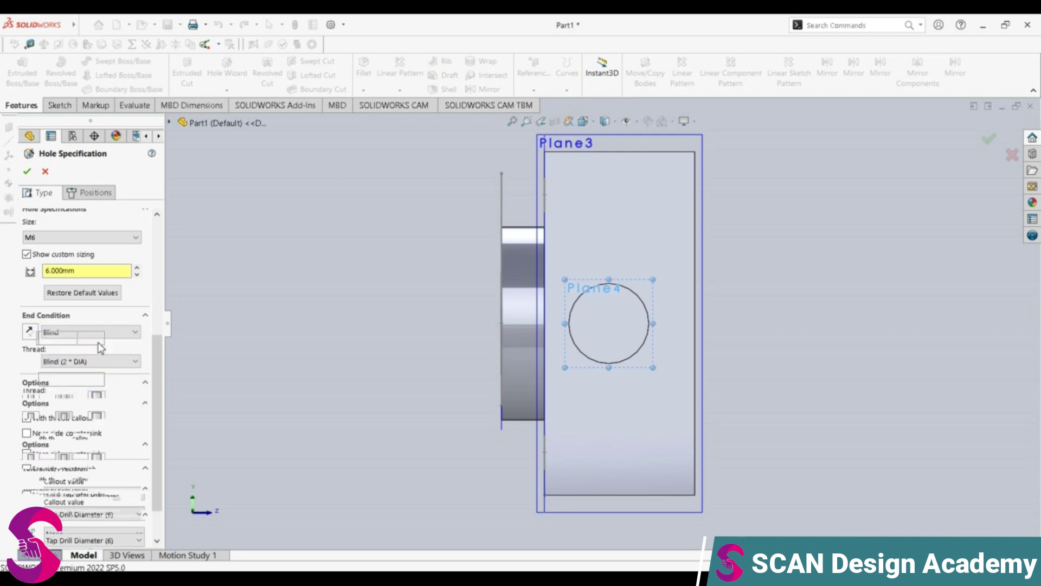
pyautogui.doubleClick(83, 354)
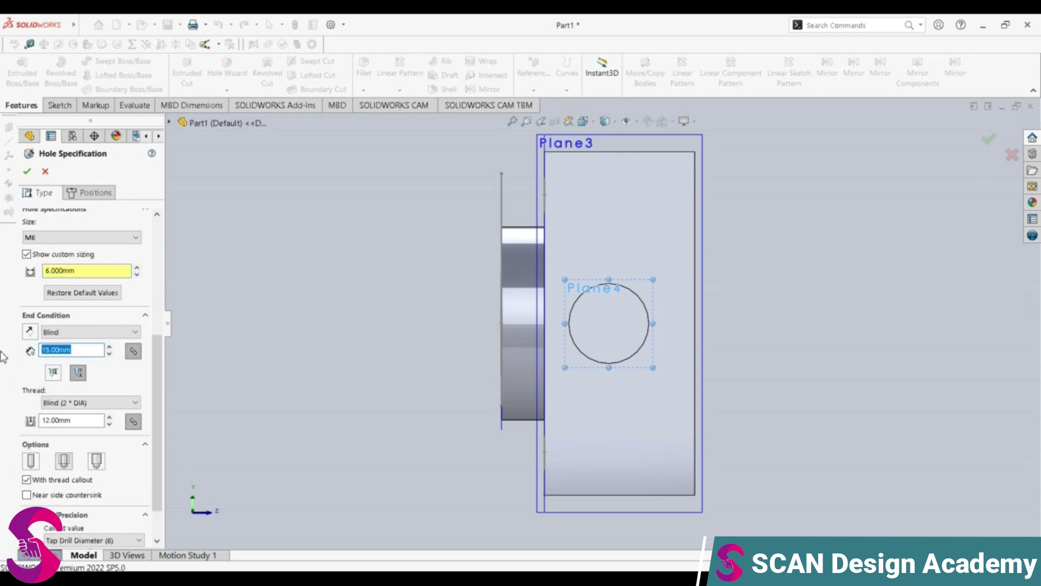
pyautogui.write('100')
pyautogui.press('Return')
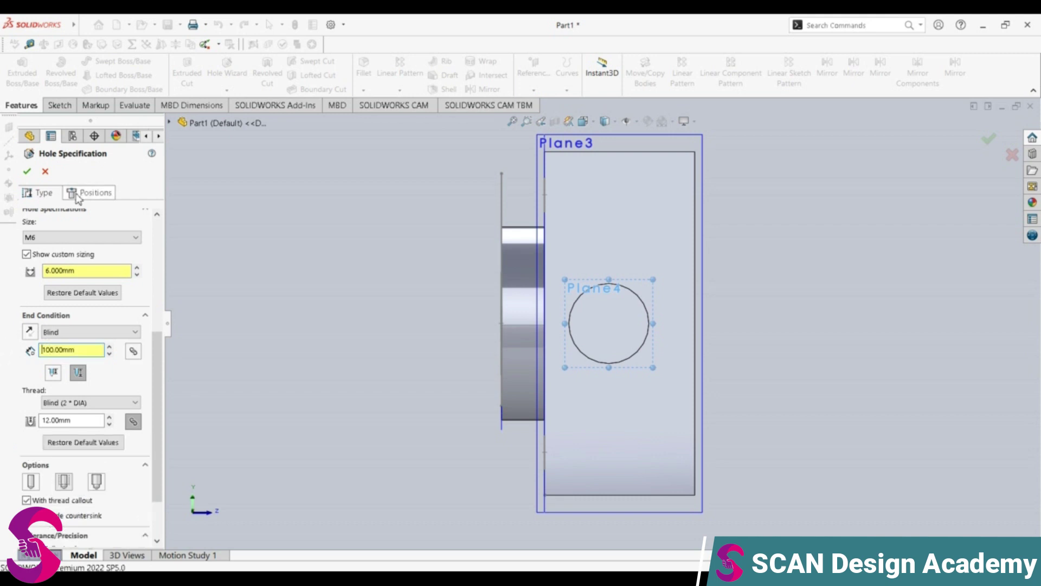
# Place the M6 tapped hole at the circle's centre, inspect it, then undo it.
pyautogui.click(90, 193)
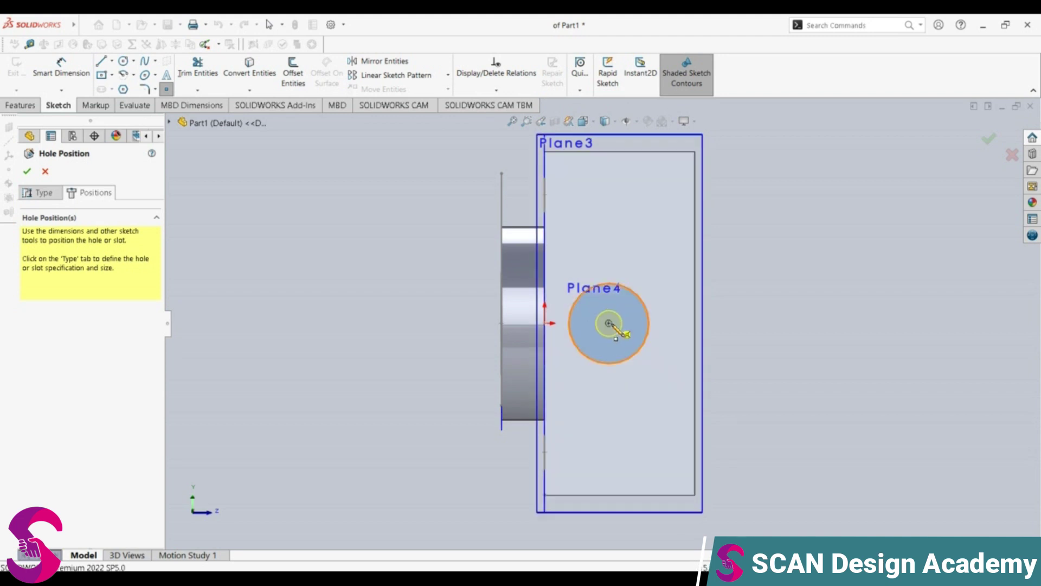
pyautogui.click(609, 323)
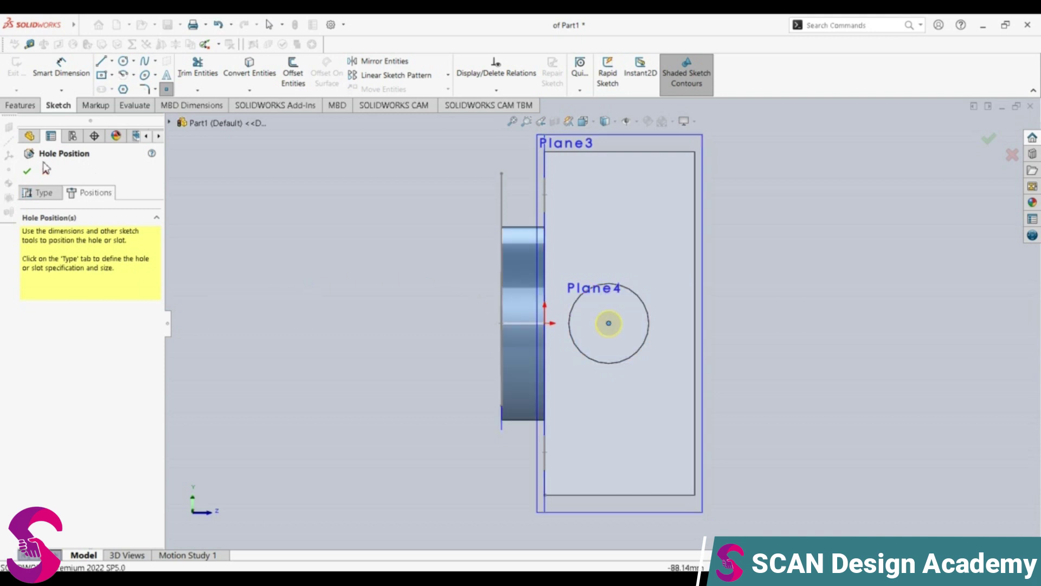
pyautogui.click(26, 171)
pyautogui.moveTo(541, 332)
pyautogui.mouseDown(button='middle')
pyautogui.moveTo(487, 329)
pyautogui.moveTo(536, 361)
pyautogui.moveTo(531, 343)
pyautogui.mouseUp(button='middle')
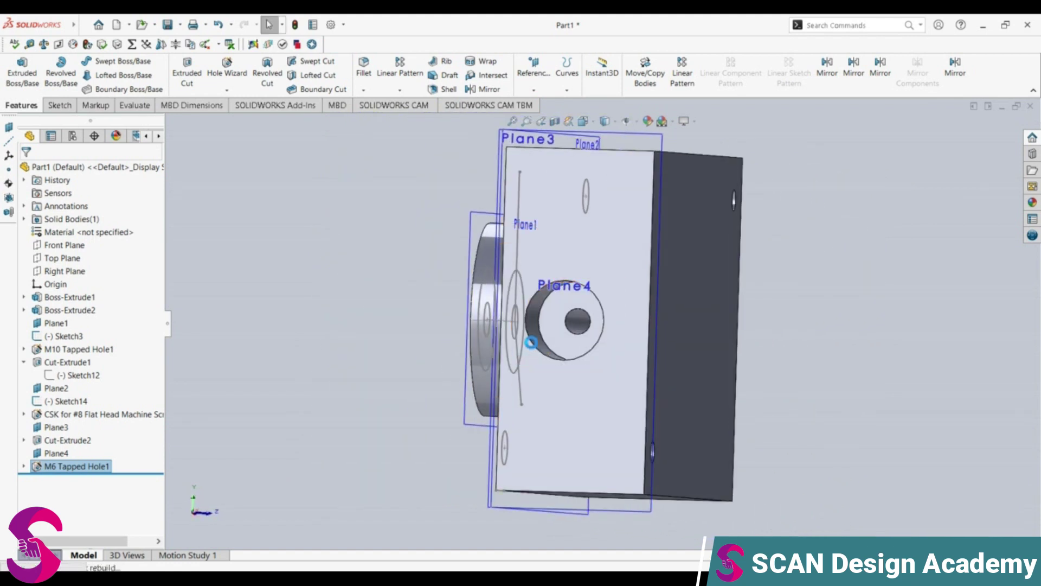
pyautogui.hotkey('ctrl', 'z')
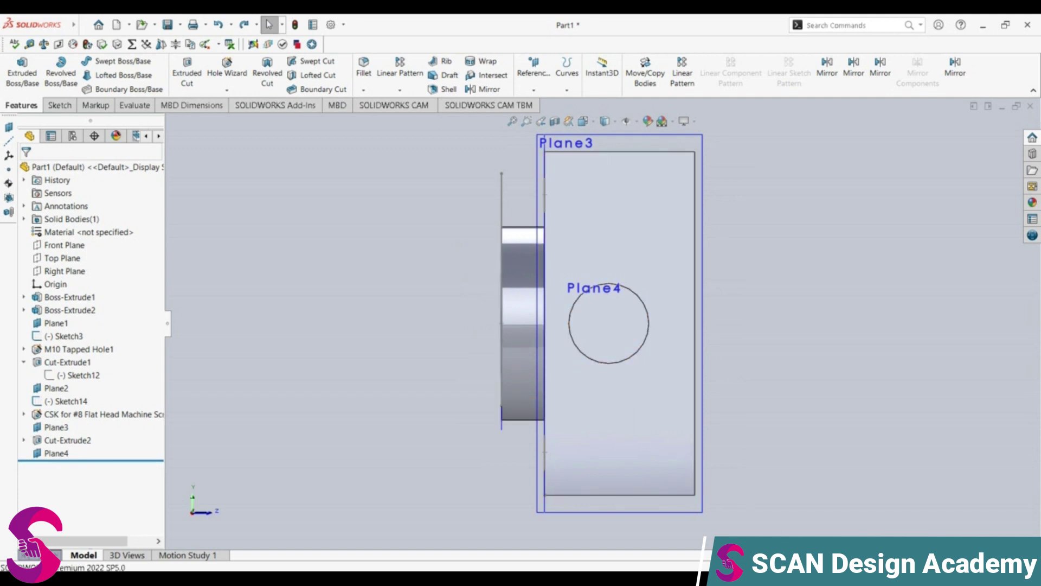
pyautogui.click(57, 453)
# Set up a Ø12.0 dowel hole in Hole Wizard, keeping the near-side countersink.
pyautogui.click(234, 68)
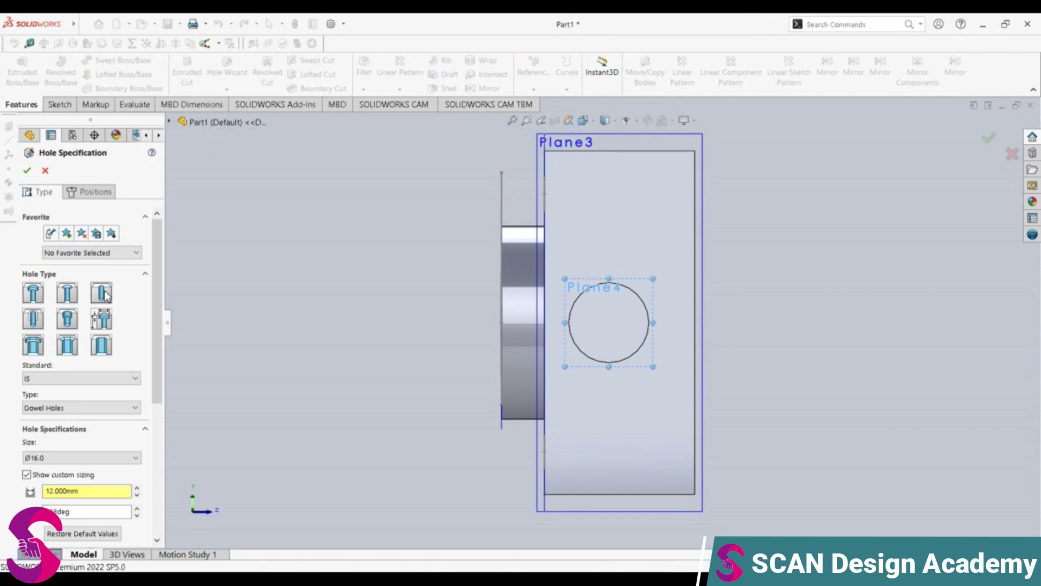
pyautogui.scroll(-1, 56, 408)
pyautogui.scroll(-1, 56, 408)
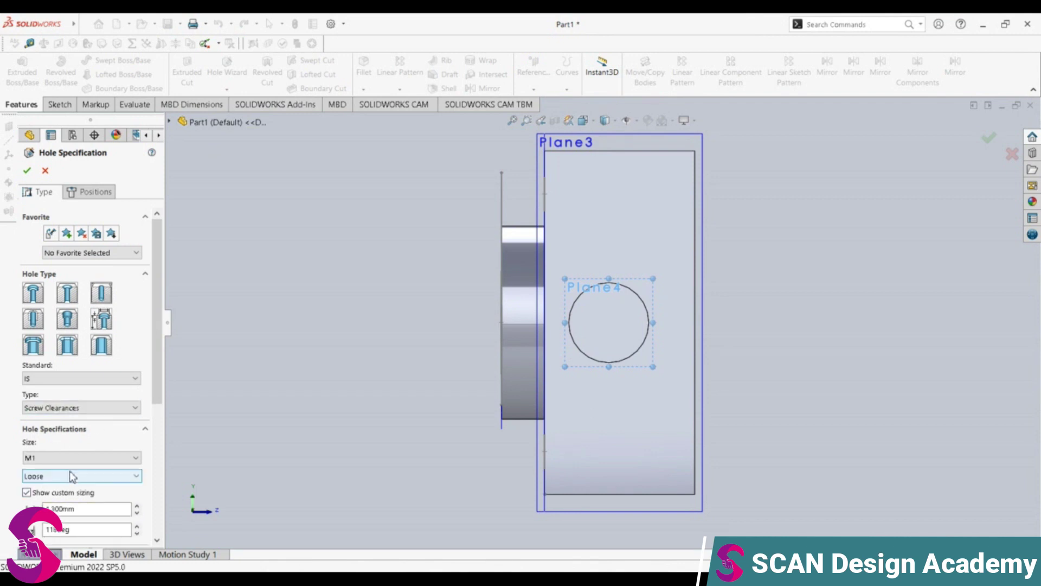
pyautogui.click(72, 408)
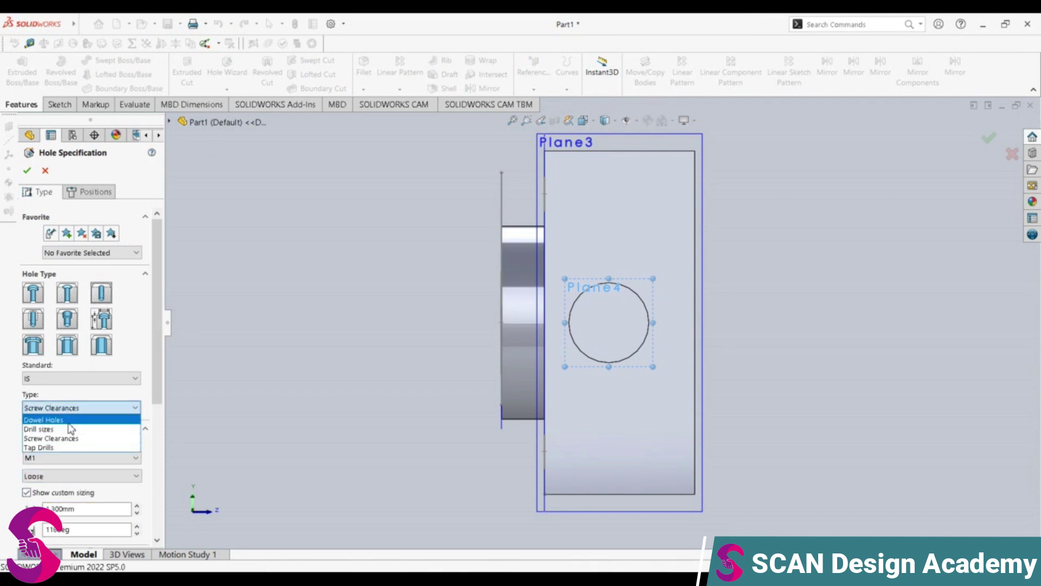
pyautogui.click(76, 421)
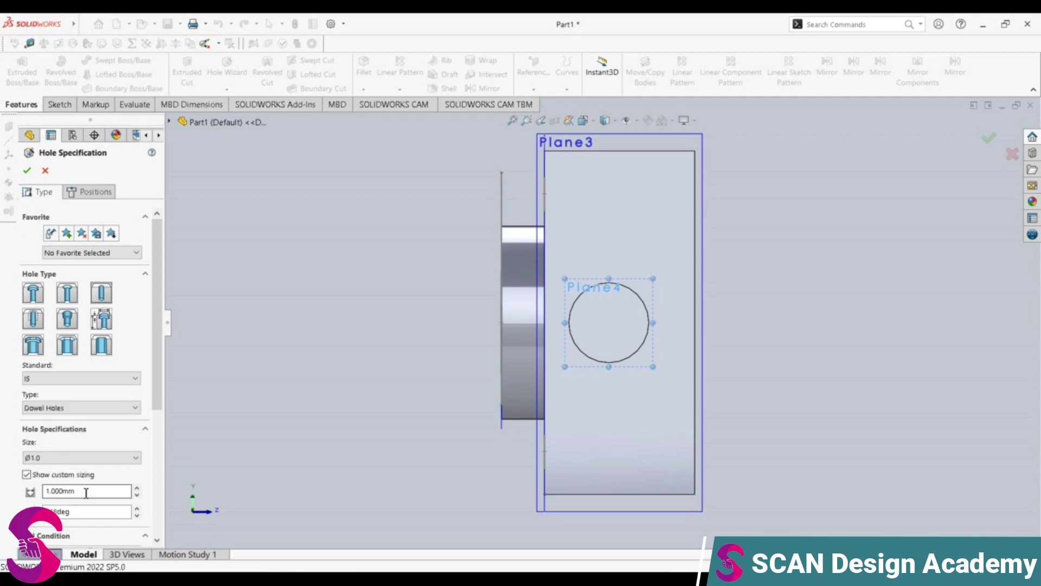
pyautogui.click(80, 458)
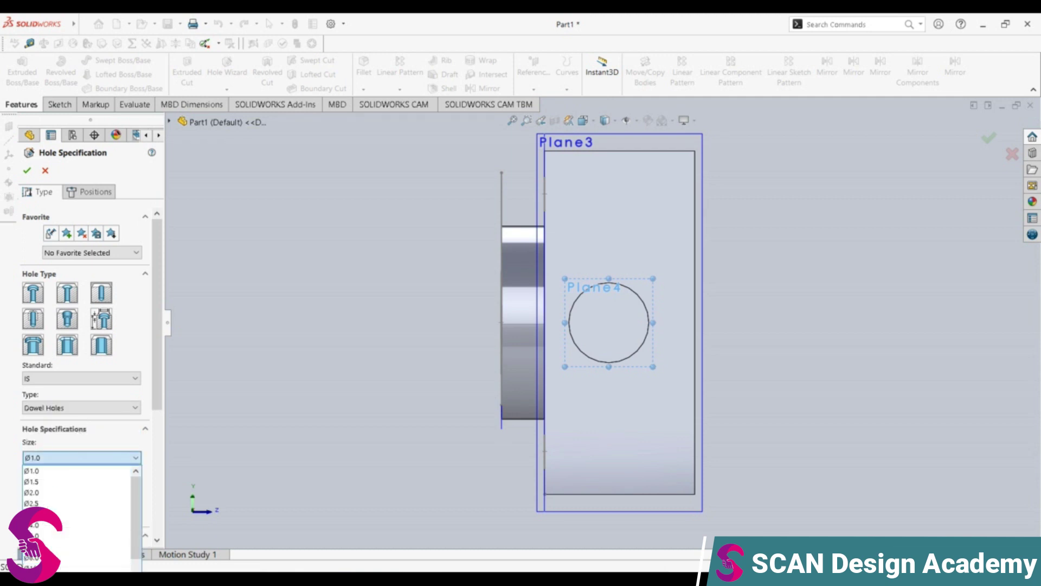
pyautogui.click(33, 547)
pyautogui.scroll(-3, 93, 521)
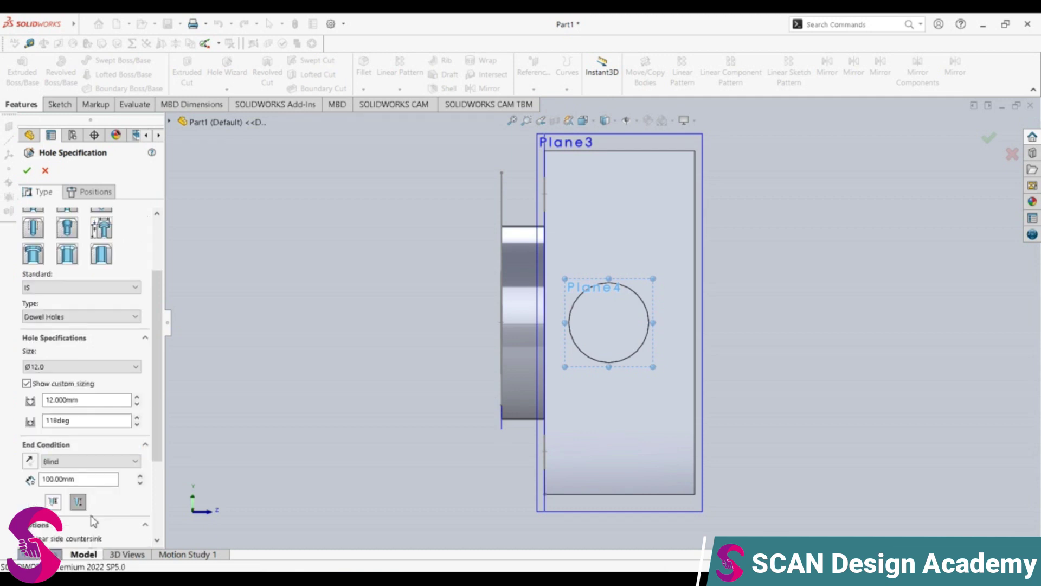
pyautogui.click(90, 479)
pyautogui.moveTo(90, 479); pyautogui.dragTo(25, 454)
pyautogui.write('1')
pyautogui.scroll(-2, 43, 472)
pyautogui.scroll(-1, 46, 475)
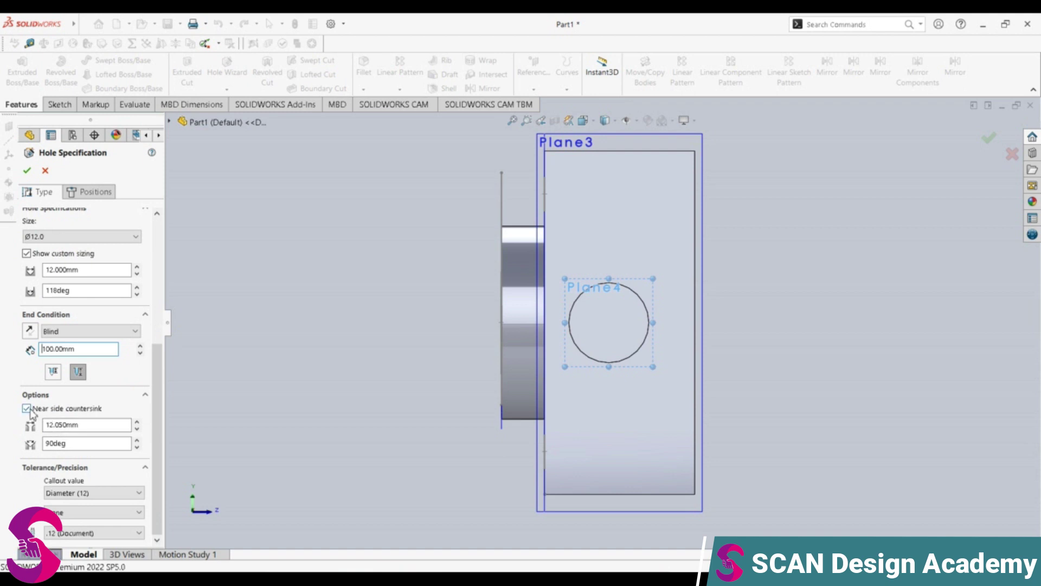
pyautogui.click(27, 409)
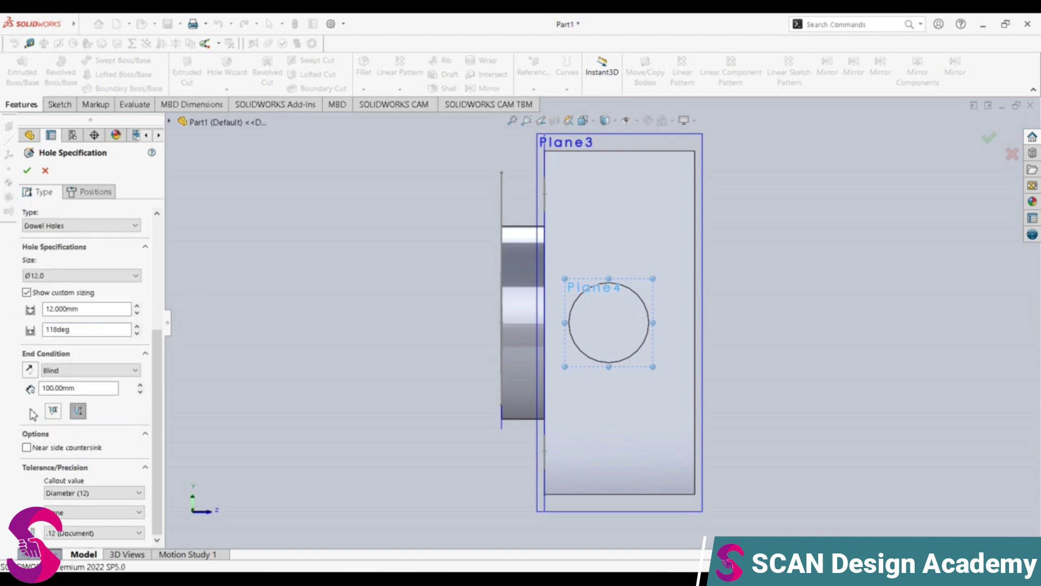
pyautogui.click(26, 447)
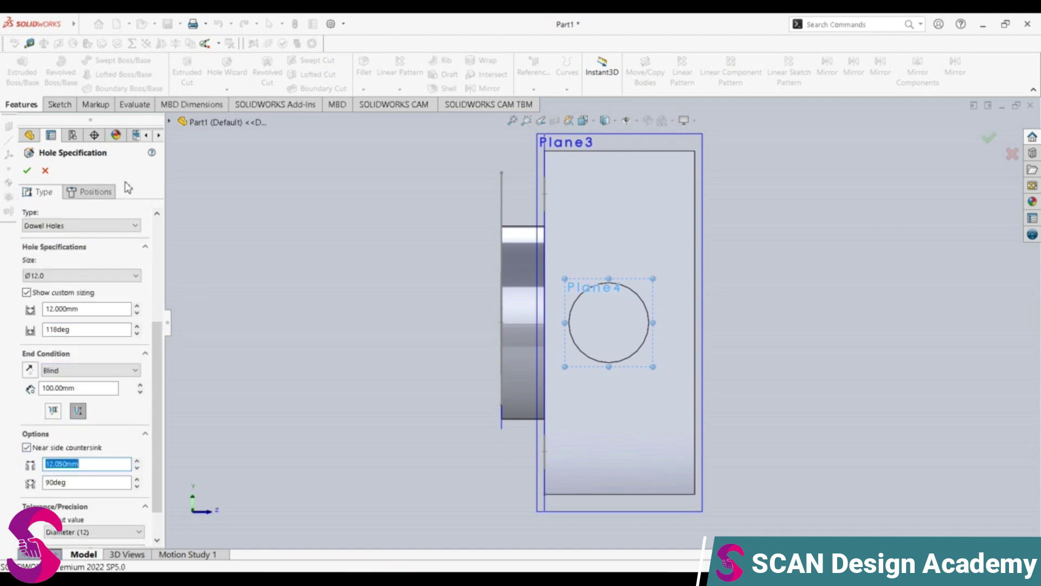
# Place the dowel hole at the circle's centre on Plane4 and create it.
pyautogui.click(90, 191)
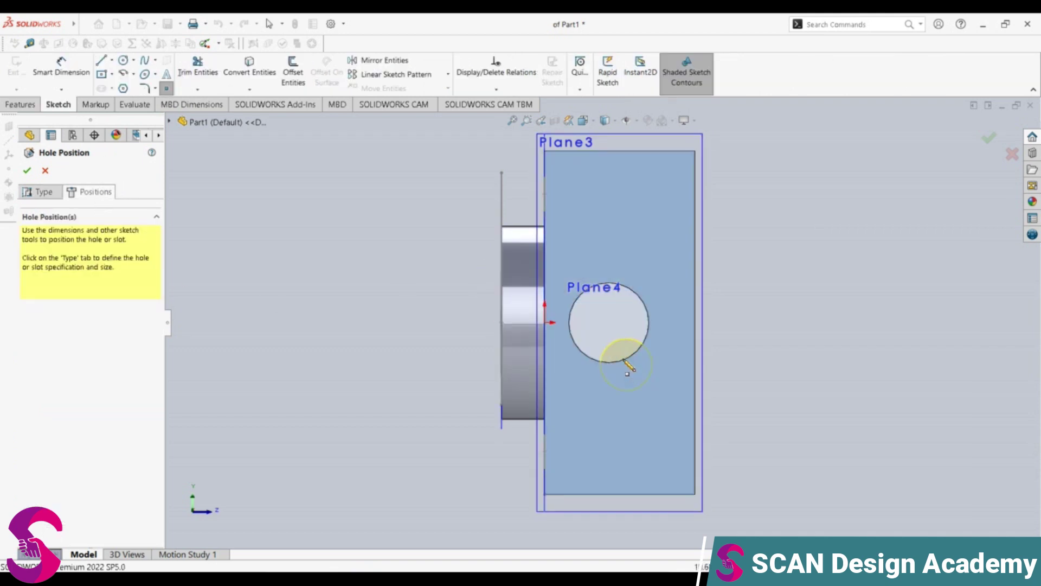
pyautogui.click(609, 322)
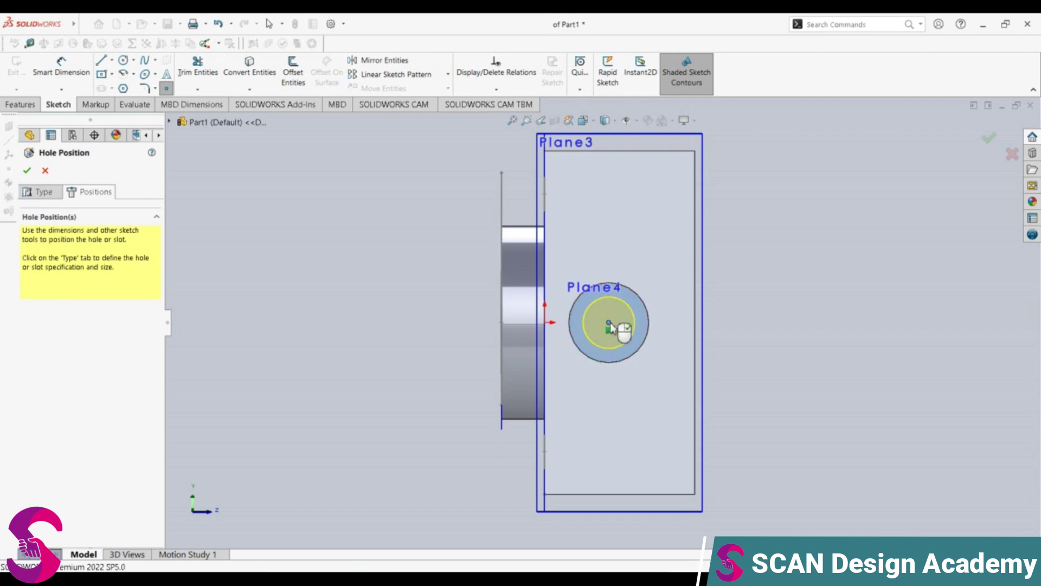
pyautogui.click(26, 170)
pyautogui.moveTo(480, 365)
pyautogui.mouseDown(button='middle')
pyautogui.moveTo(367, 339)
pyautogui.moveTo(593, 170)
pyautogui.mouseUp(button='middle')
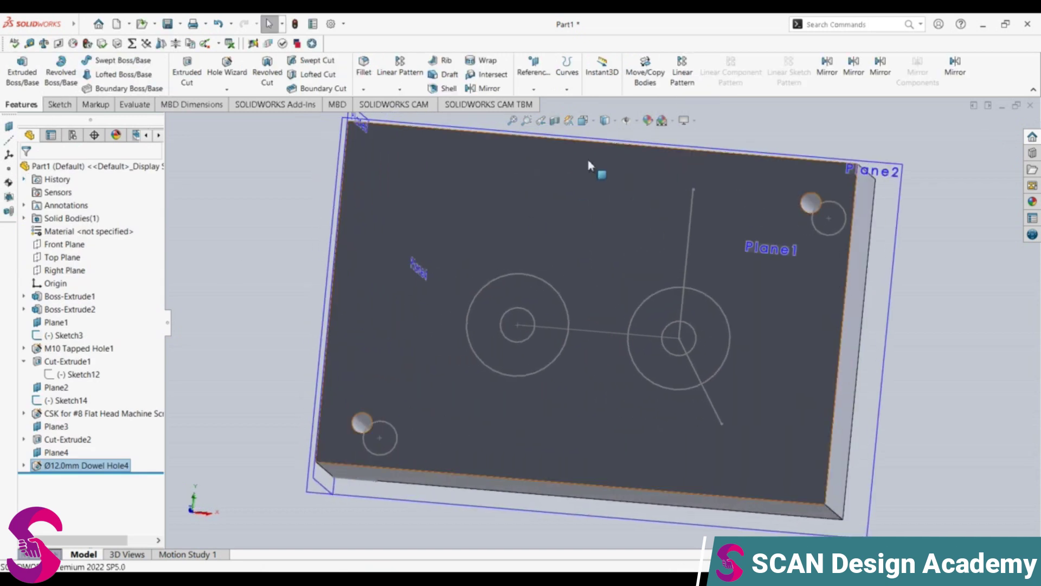
pyautogui.click(615, 120)
pyautogui.click(610, 195)
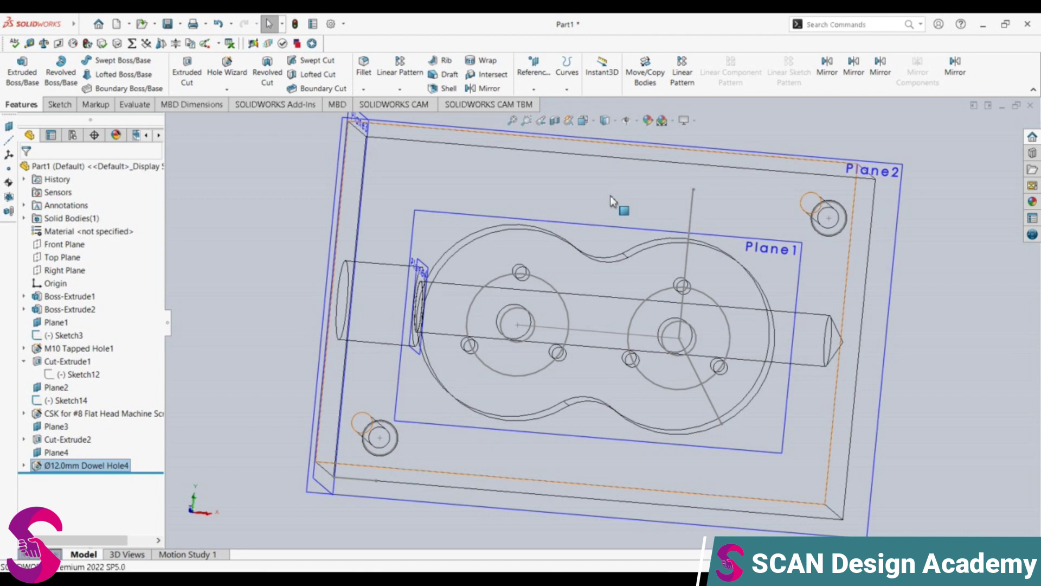
pyautogui.click(616, 118)
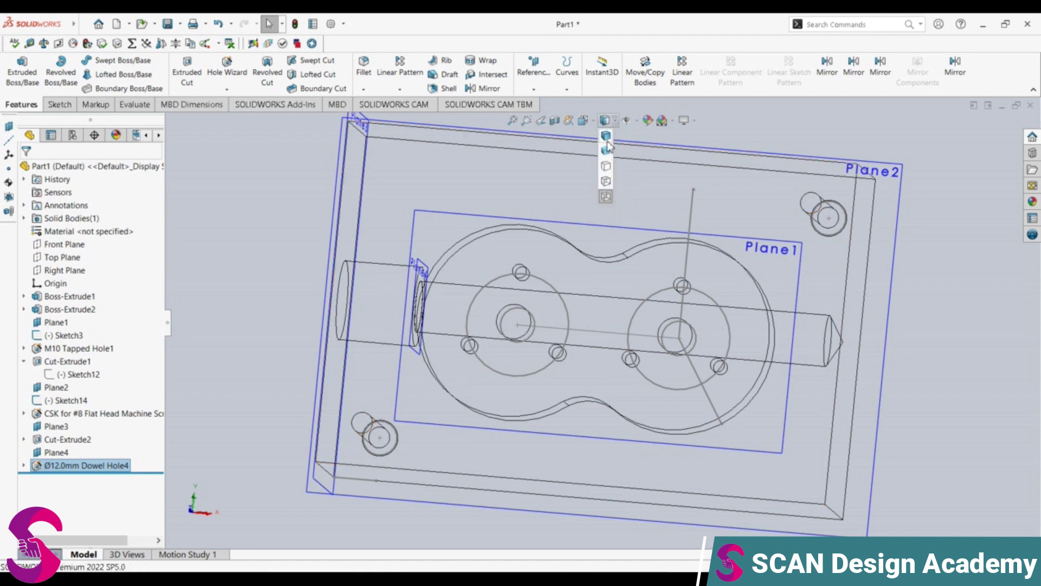
pyautogui.click(606, 135)
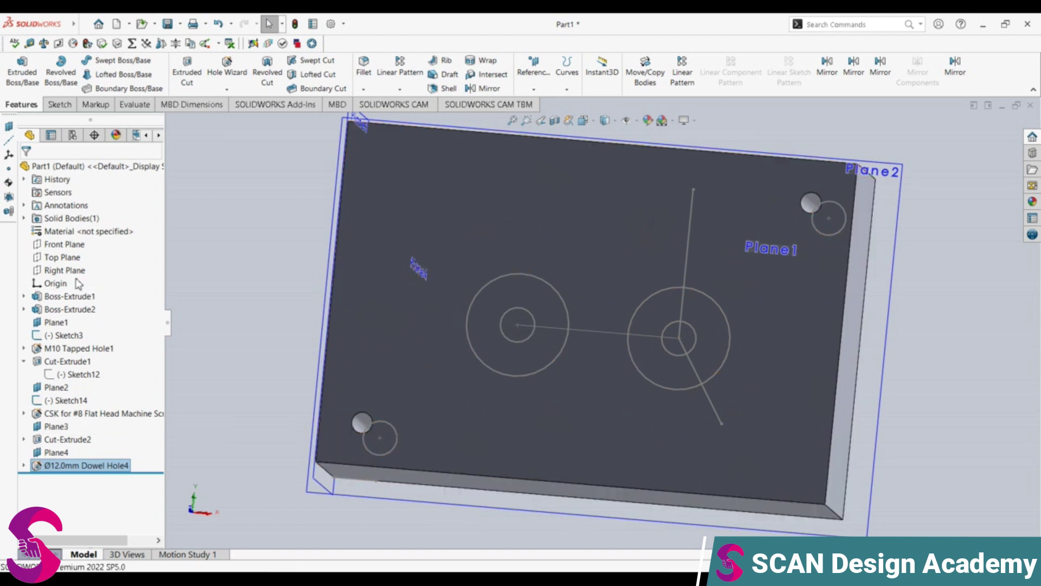
pyautogui.click(62, 258)
pyautogui.click(133, 239)
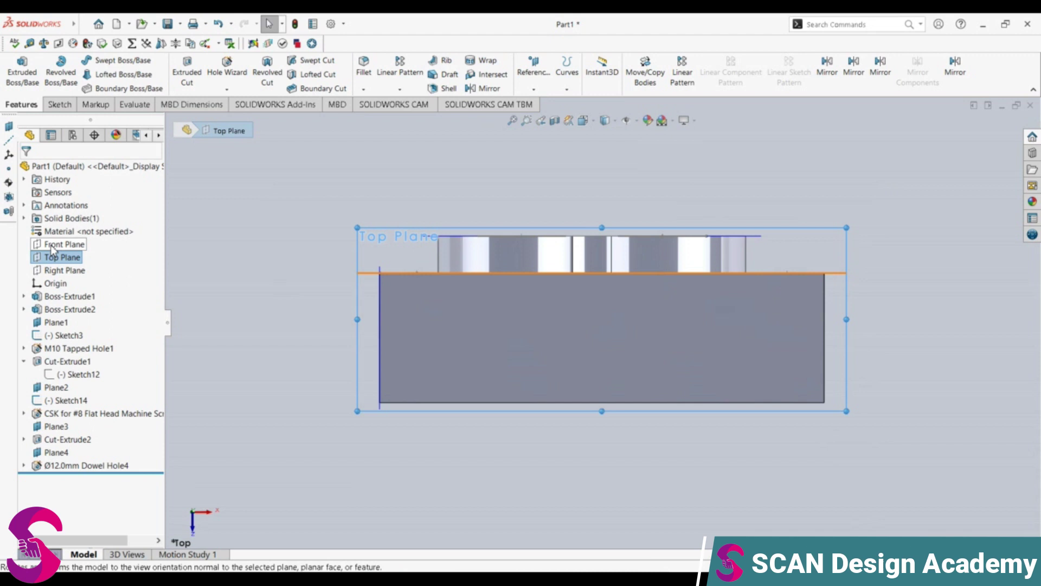
pyautogui.click(62, 244)
pyautogui.click(108, 233)
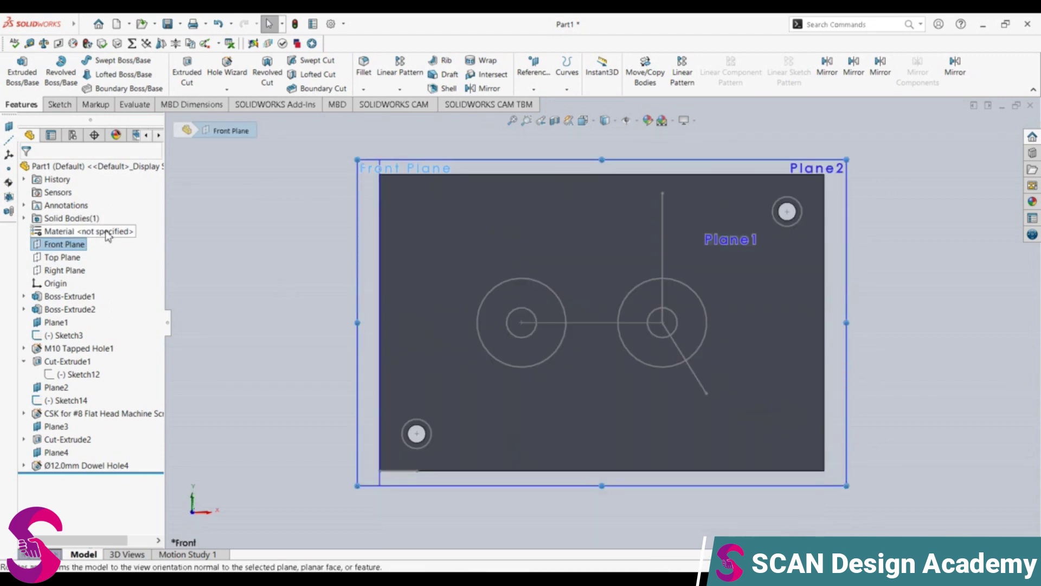
pyautogui.moveTo(386, 331)
pyautogui.mouseDown(button='middle')
pyautogui.moveTo(492, 356)
pyautogui.moveTo(461, 339)
pyautogui.mouseUp(button='middle')
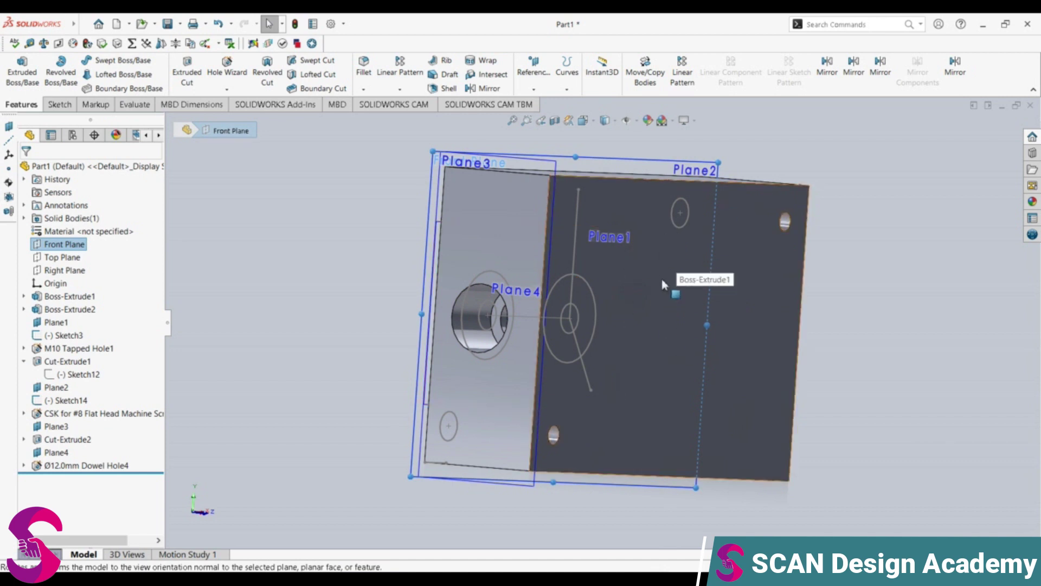
# Define a reference plane on the block's large face at 0.00 mm offset.
pyautogui.press('Escape')
pyautogui.click(654, 314)
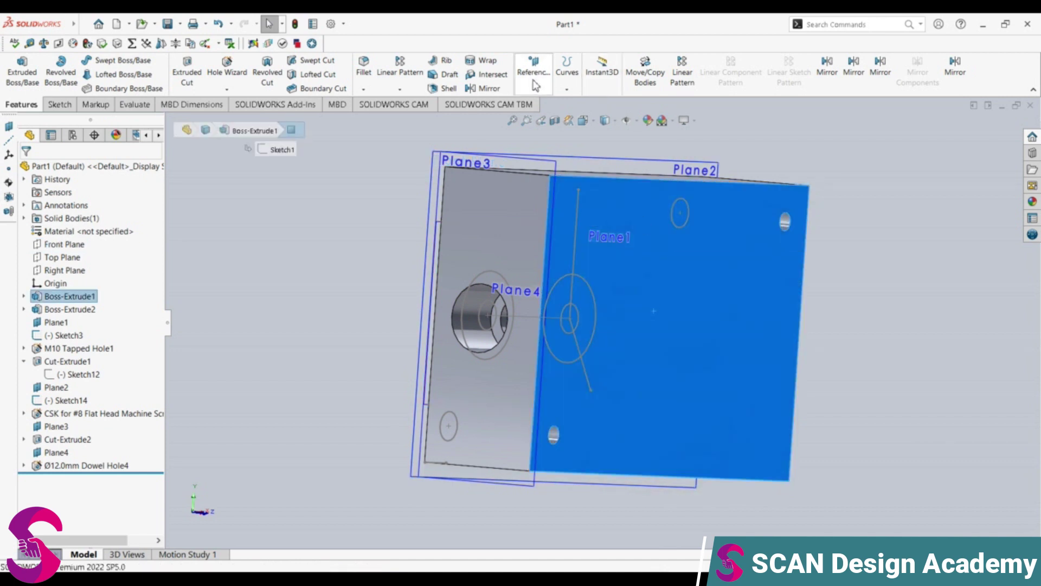
pyautogui.click(534, 87)
pyautogui.click(545, 103)
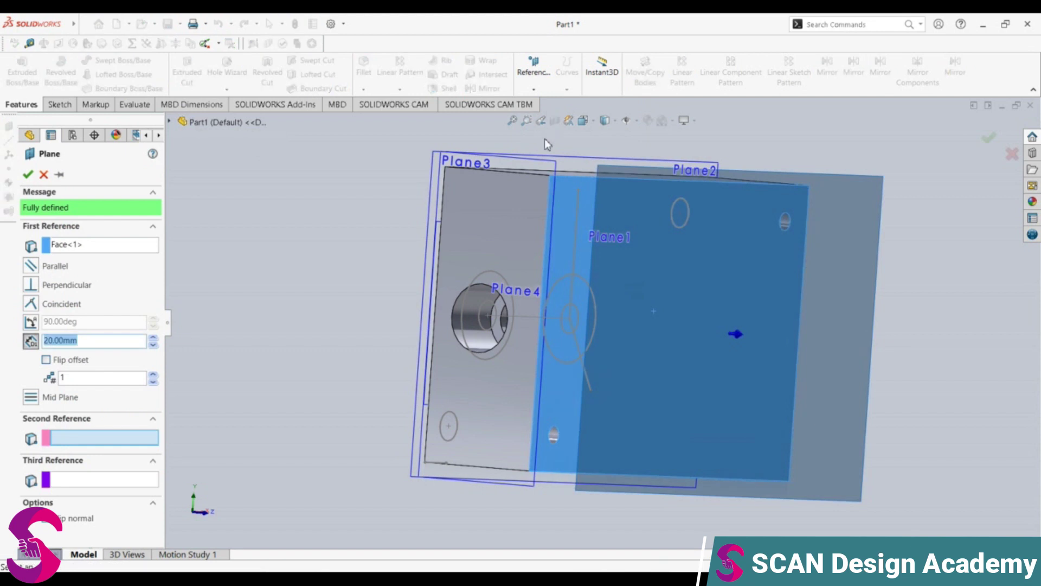
pyautogui.press('Home')
pyautogui.press('Delete')
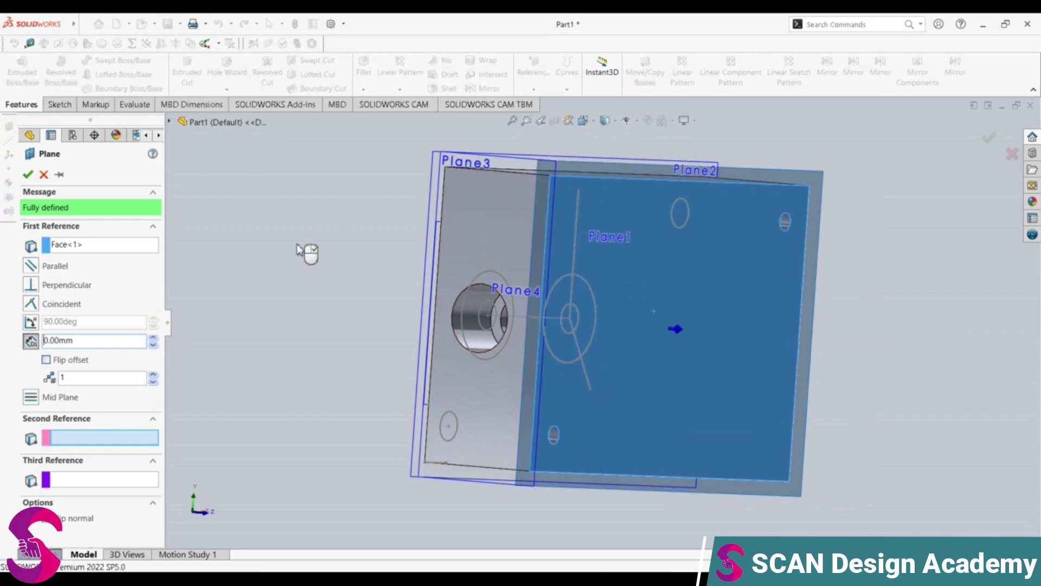
pyautogui.click(29, 174)
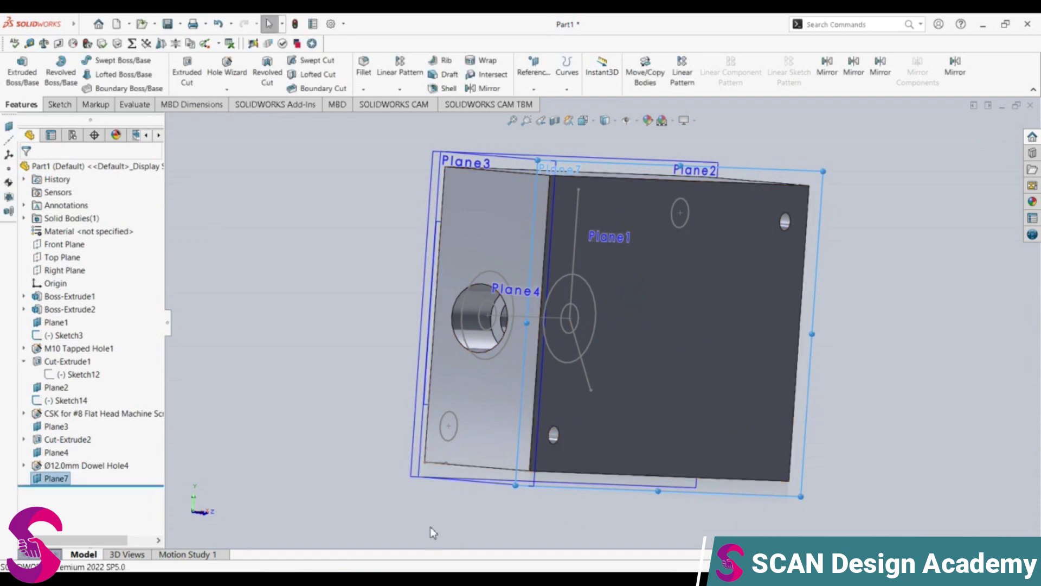
# Set the view Normal To Plane7, orbiting in between to check the face.
pyautogui.rightClick(43, 483)
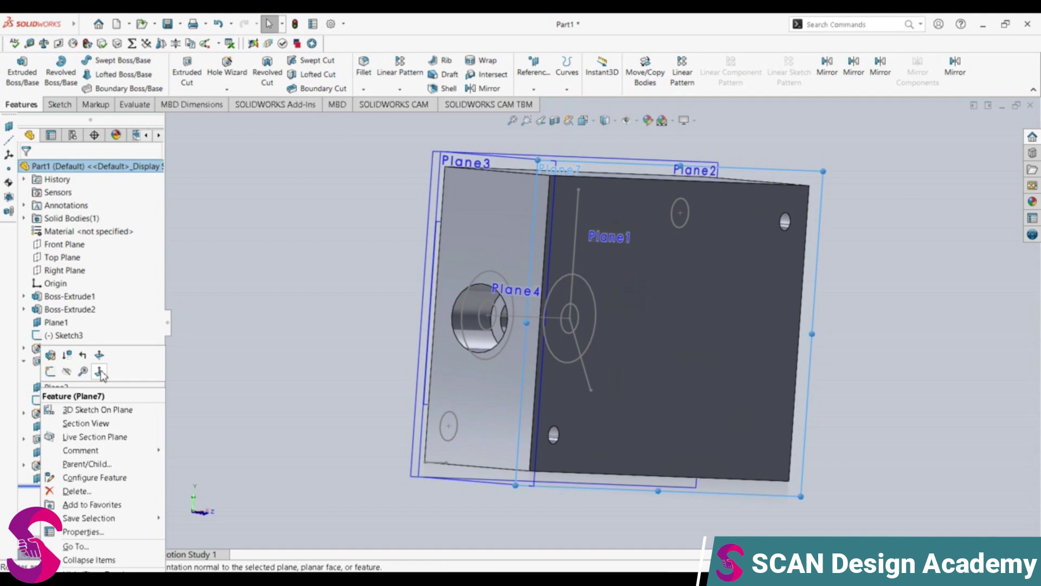
pyautogui.click(99, 372)
pyautogui.moveTo(488, 360); pyautogui.dragTo(501, 433, button='middle')
pyautogui.rightClick(60, 478)
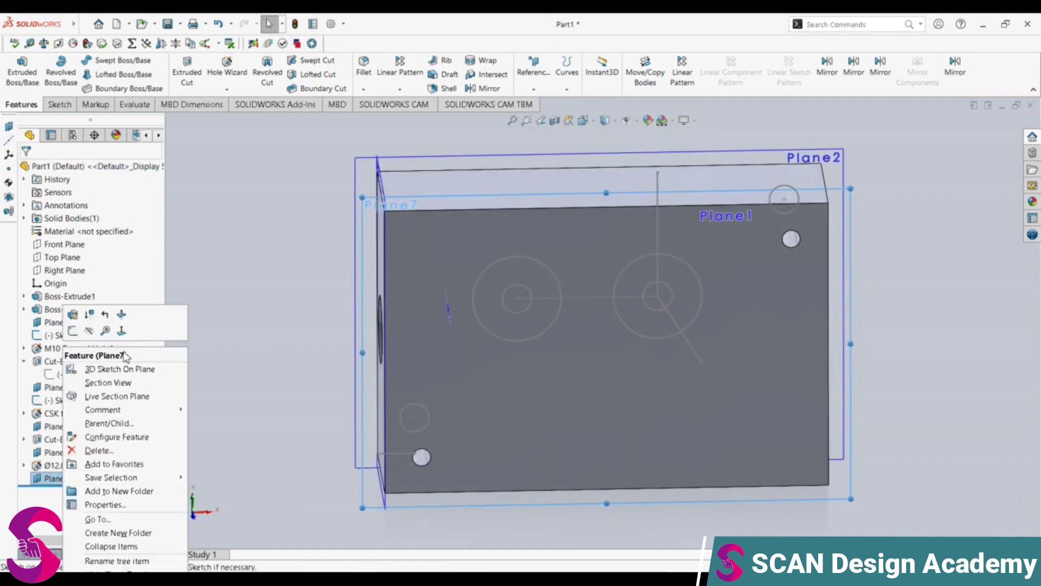
pyautogui.click(122, 331)
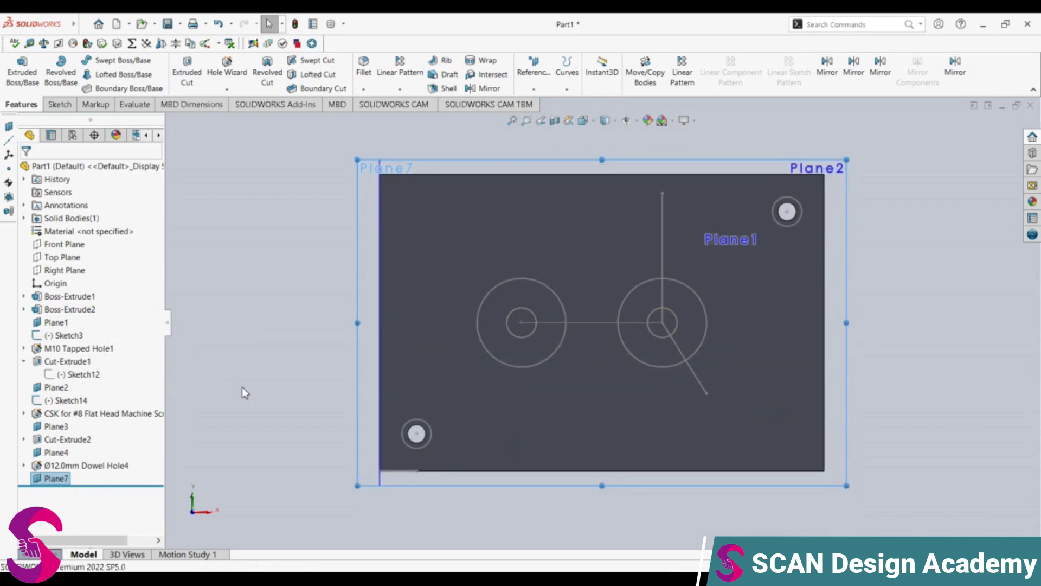
pyautogui.moveTo(476, 426)
pyautogui.mouseDown(button='middle')
pyautogui.moveTo(593, 401)
pyautogui.moveTo(517, 465)
pyautogui.moveTo(388, 486)
pyautogui.mouseUp(button='middle')
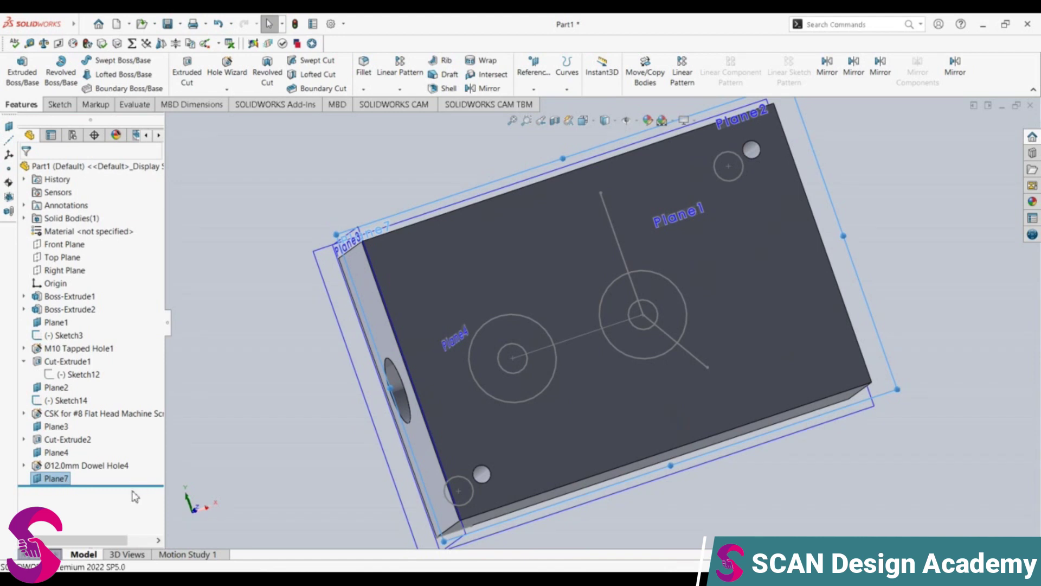
pyautogui.rightClick(63, 480)
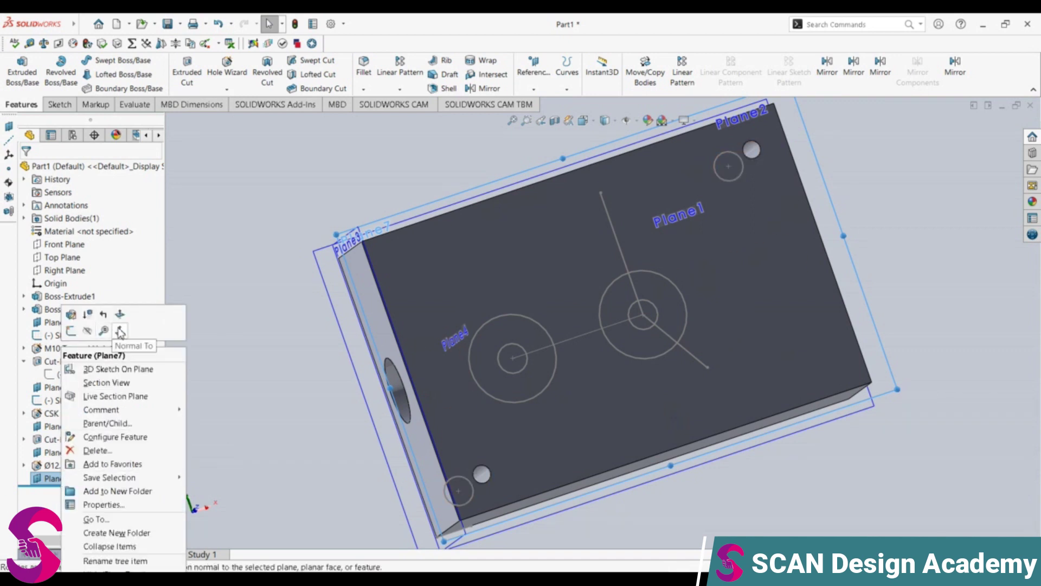
pyautogui.click(120, 332)
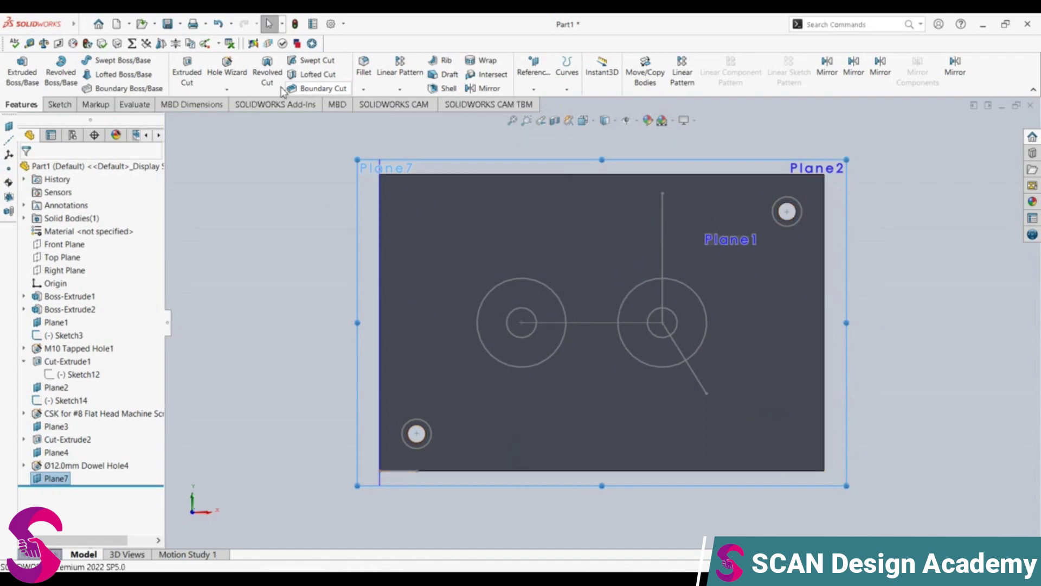
# Sketch the first vertical line along the left edge of Plane7 at length 40.
pyautogui.click(59, 103)
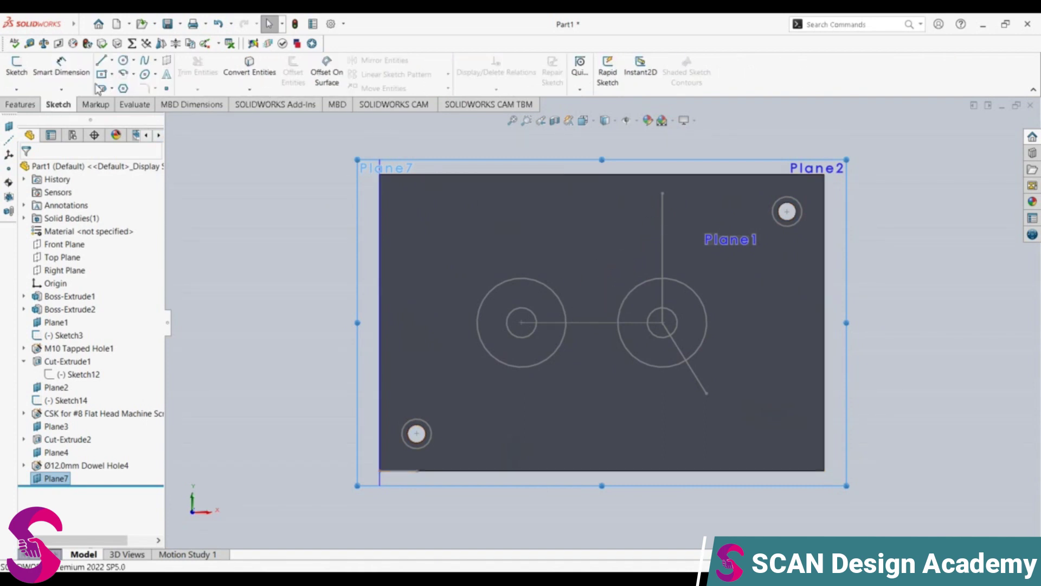
pyautogui.click(101, 63)
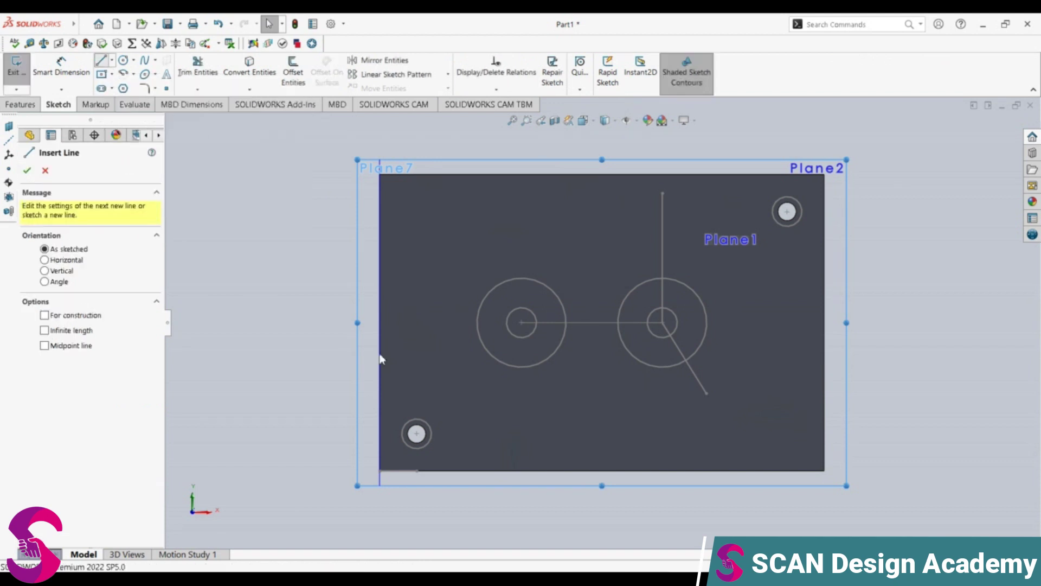
pyautogui.click(380, 471)
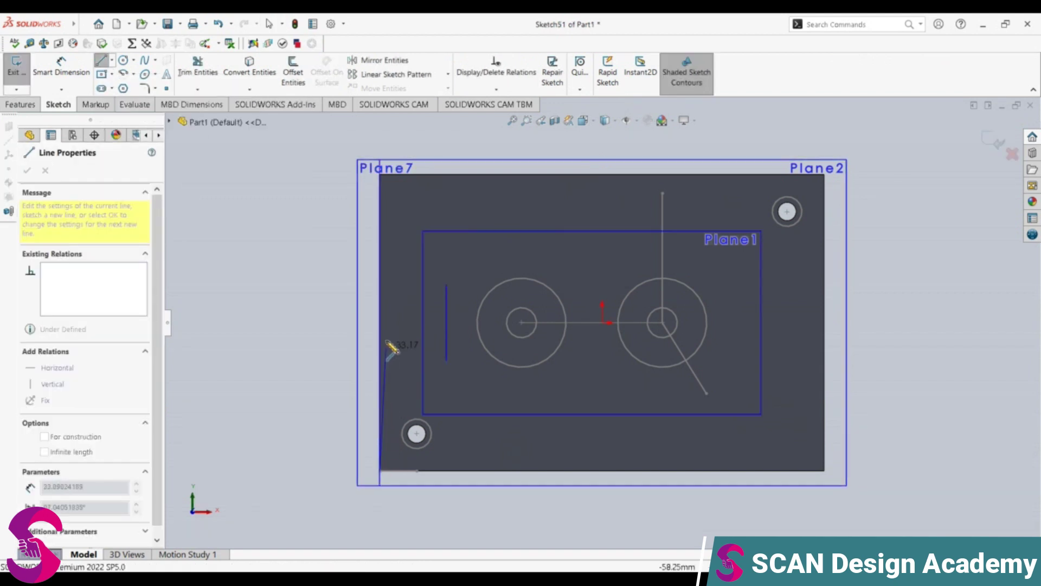
pyautogui.click(382, 309)
pyautogui.write('4')
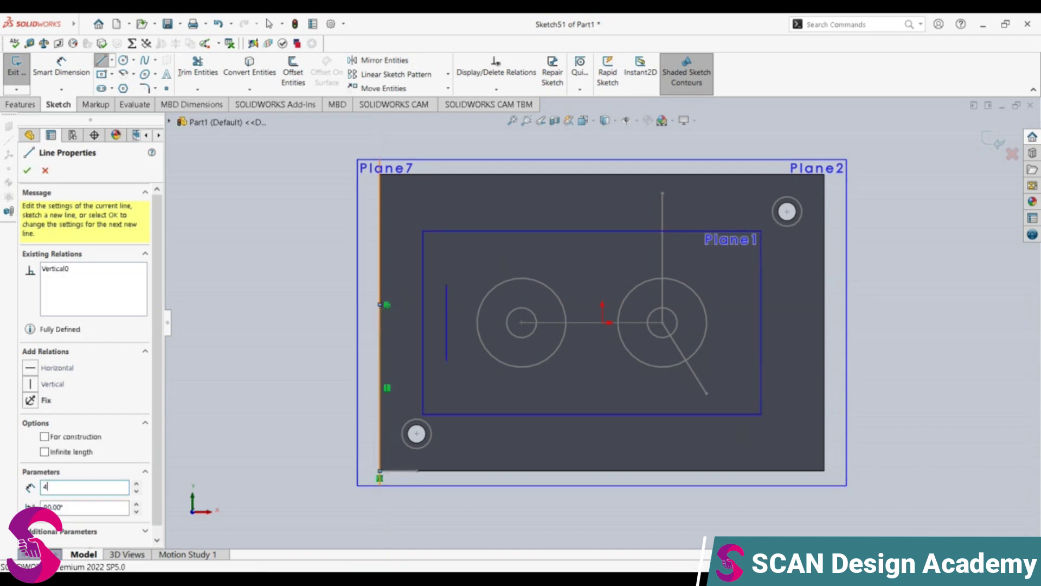
pyautogui.click(381, 305)
pyautogui.press('Escape')
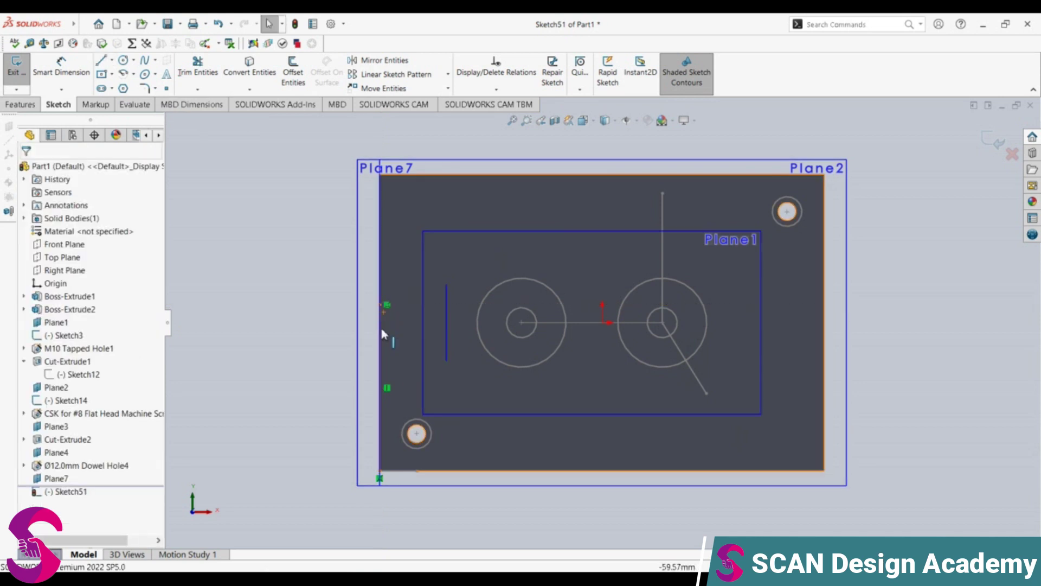
pyautogui.click(382, 334)
pyautogui.write('40')
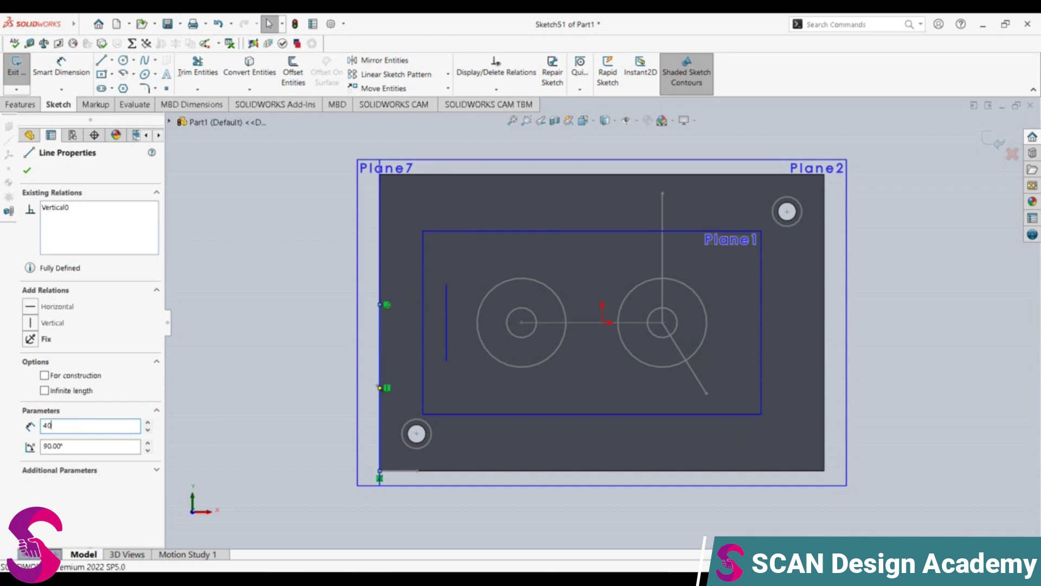
pyautogui.press('Return')
pyautogui.click(365, 305)
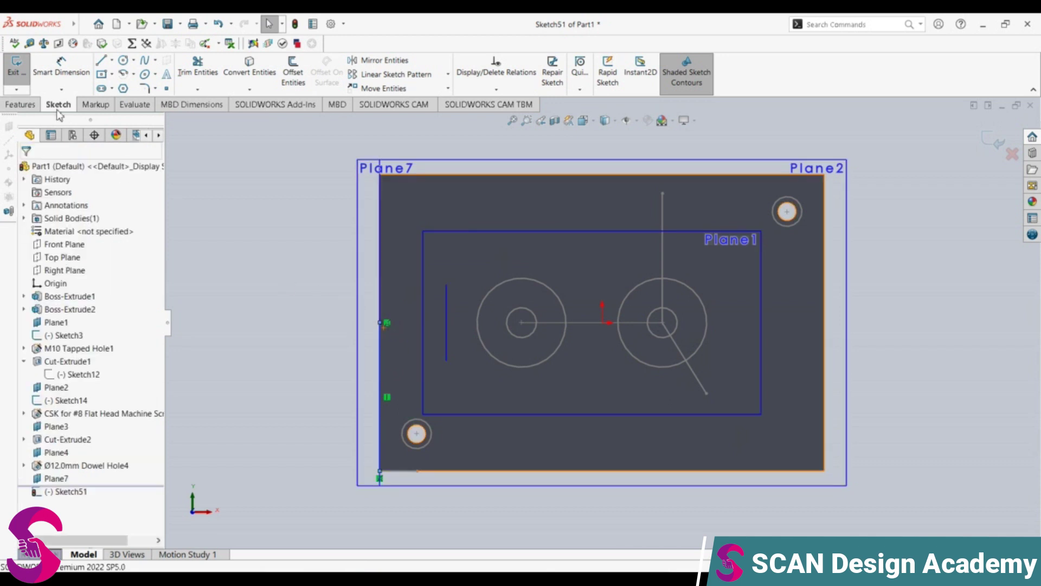
# Add a second vertical line on the left edge with length 20.
pyautogui.click(101, 61)
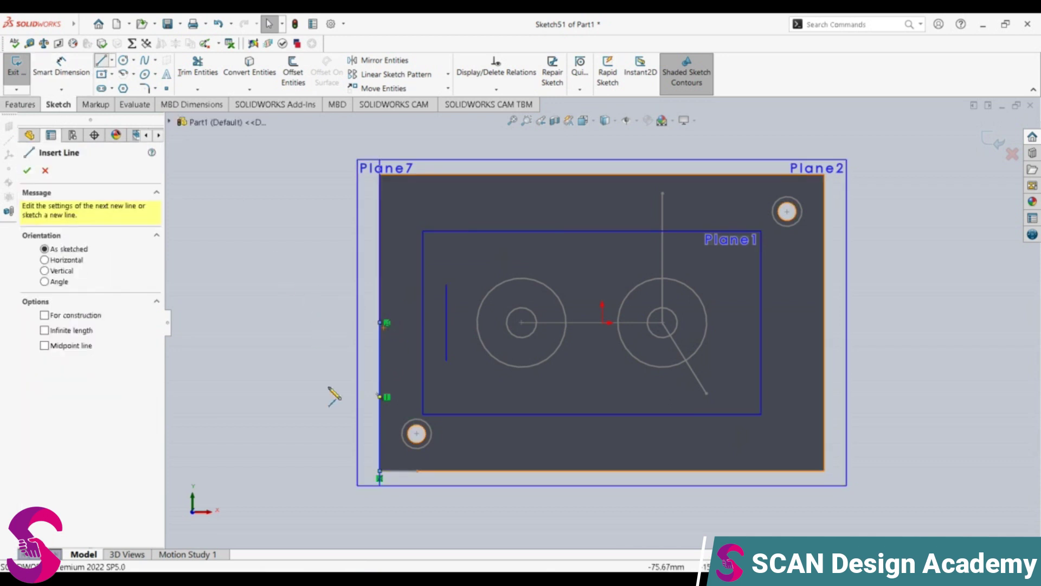
pyautogui.click(379, 322)
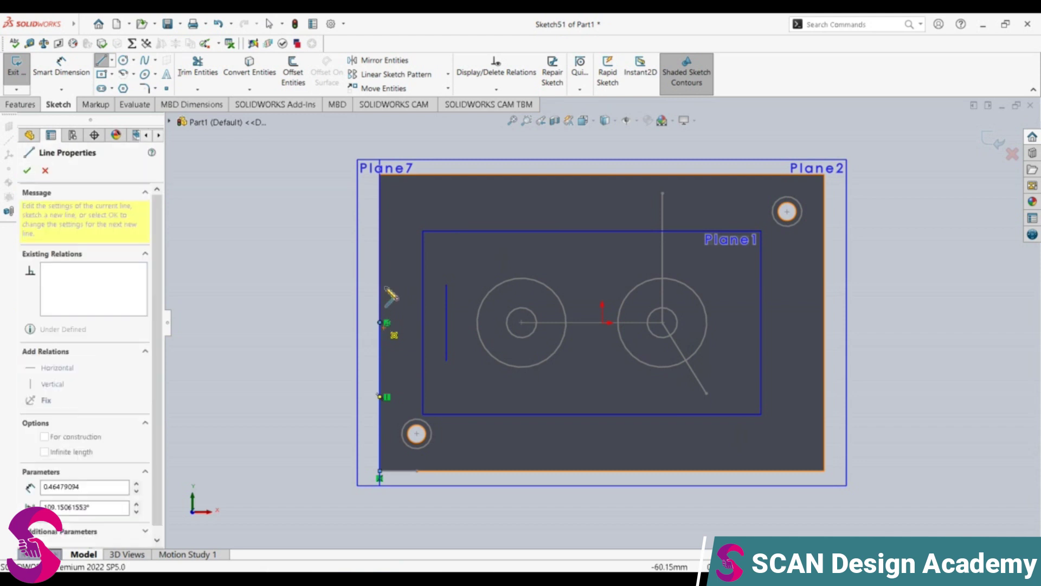
pyautogui.click(381, 251)
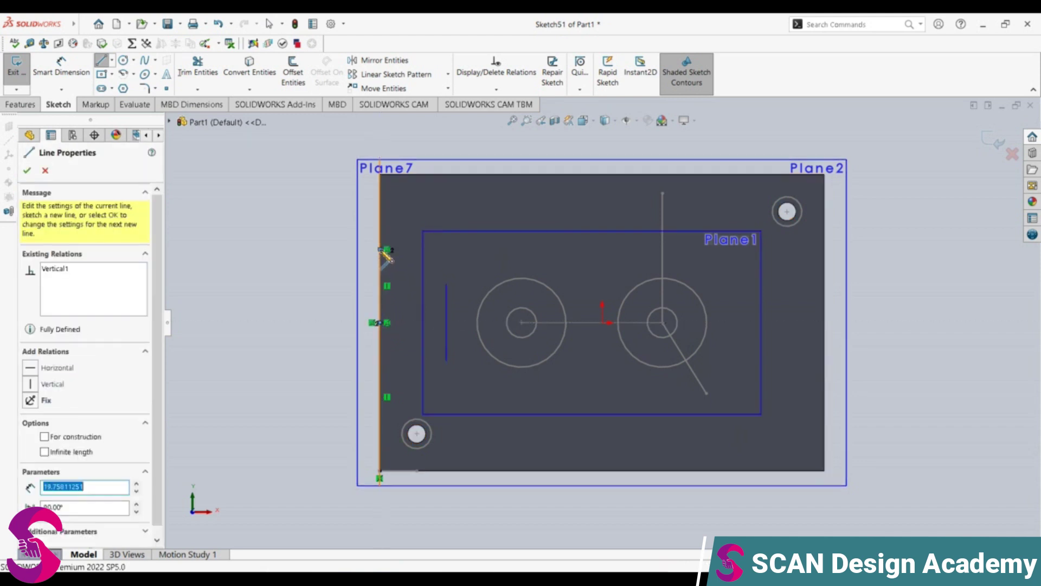
pyautogui.press('Escape')
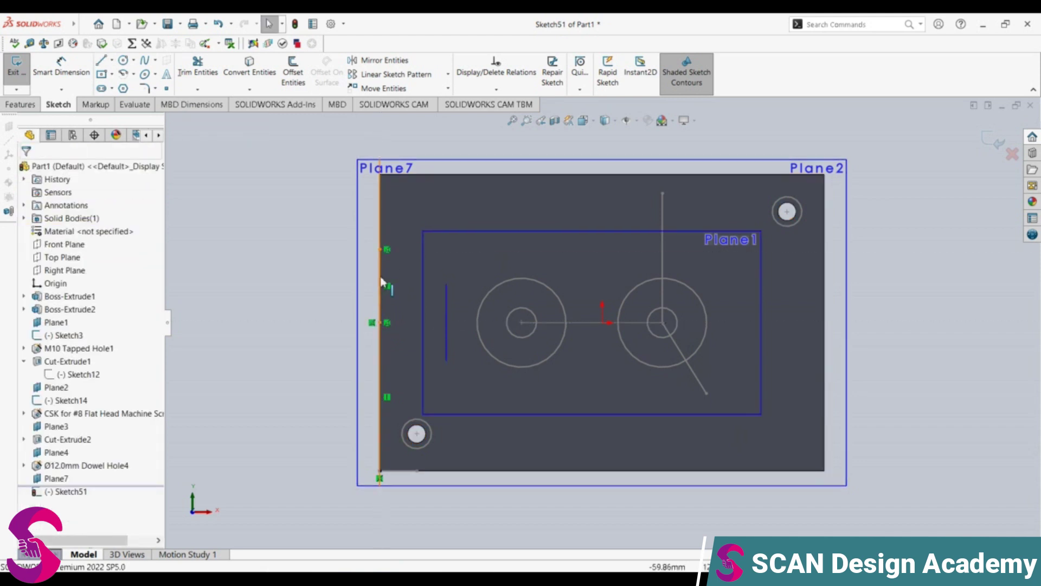
pyautogui.click(381, 280)
pyautogui.write('20')
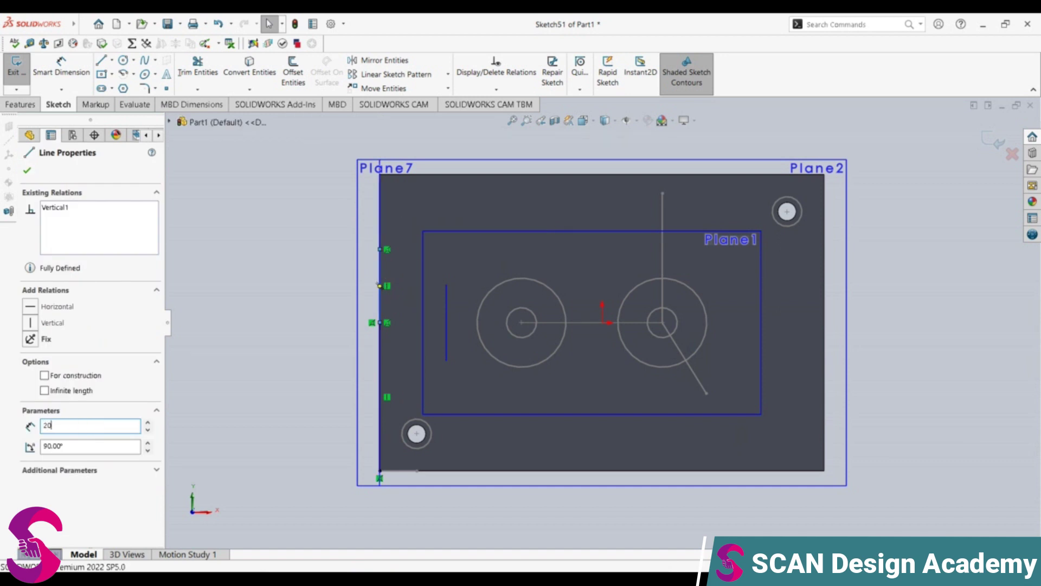
pyautogui.press('Return')
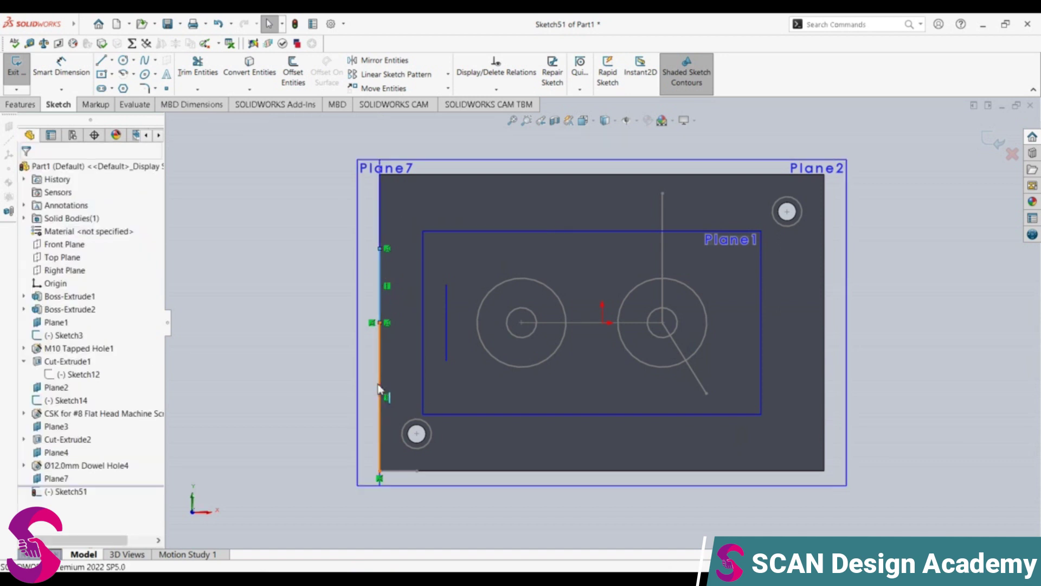
pyautogui.click(379, 389)
pyautogui.press('Escape')
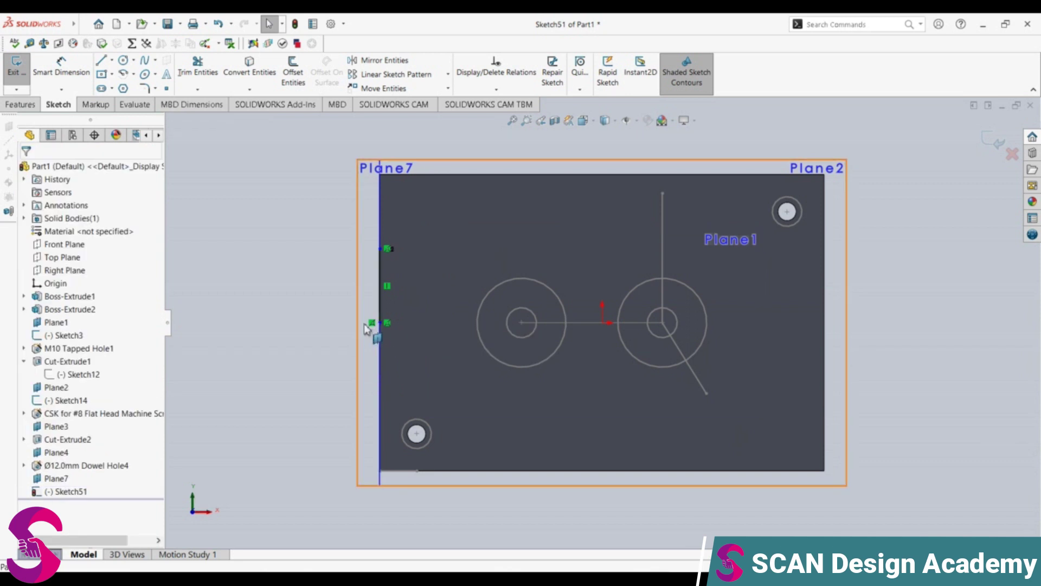
# Add a third vertical line on the left edge with length 20.
pyautogui.click(101, 60)
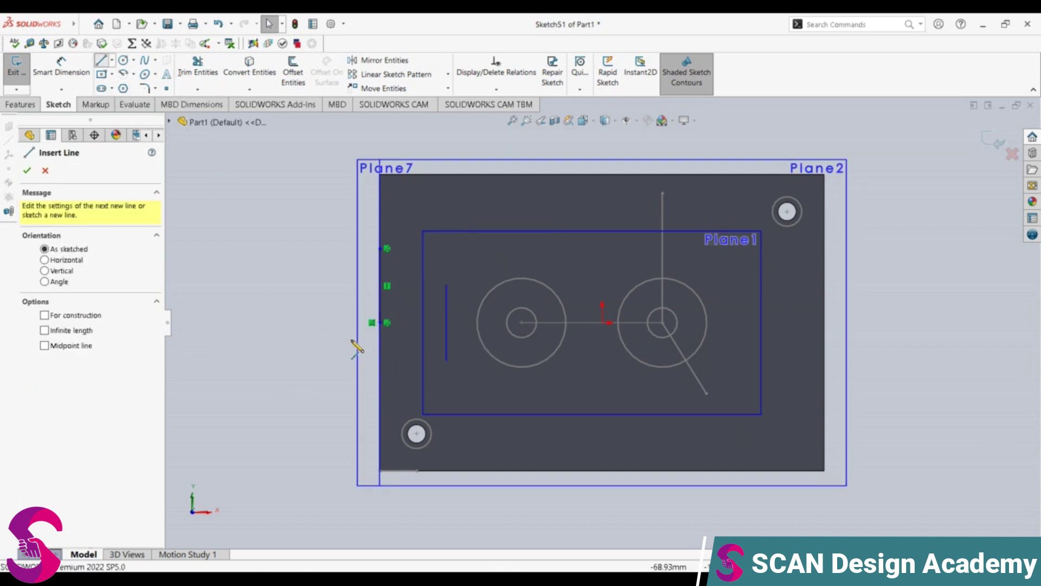
pyautogui.click(379, 324)
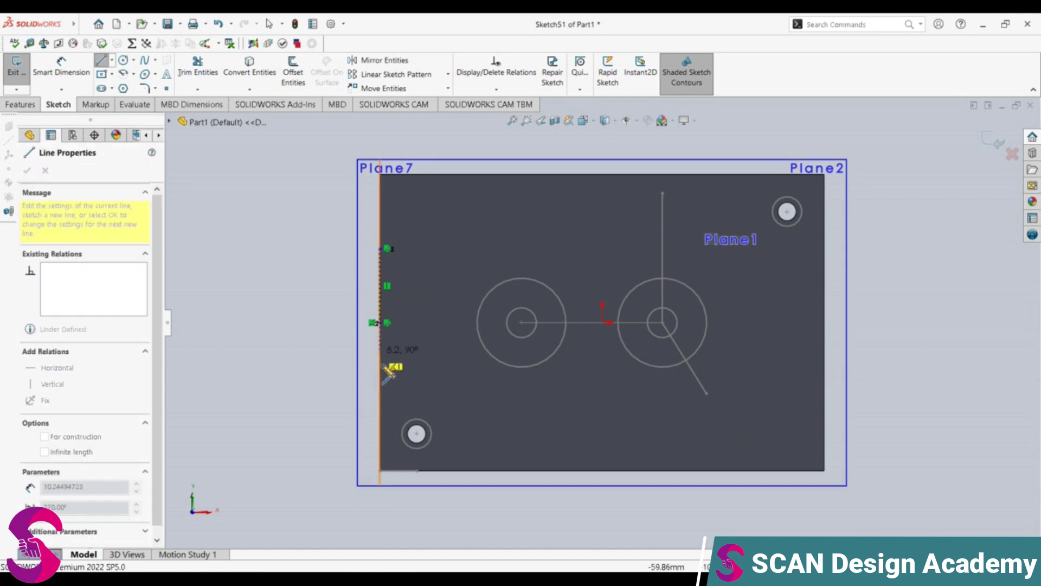
pyautogui.click(380, 402)
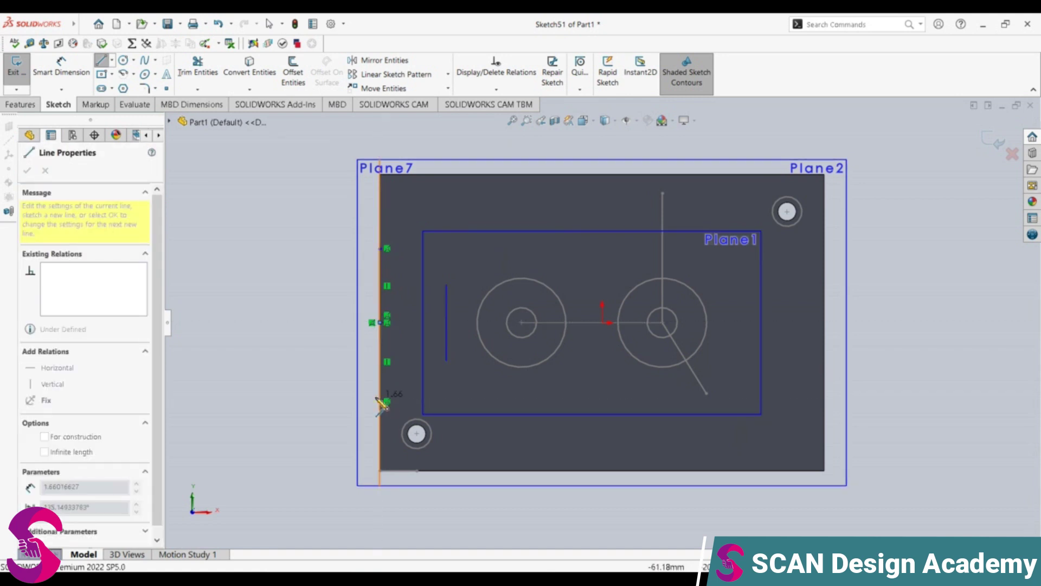
pyautogui.press('Escape')
pyautogui.click(381, 379)
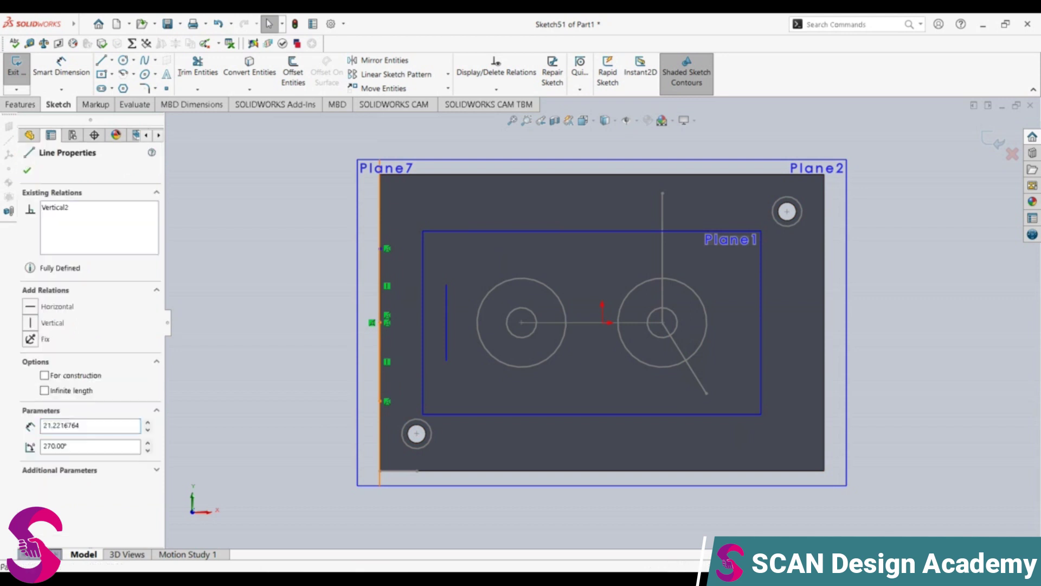
pyautogui.write('20')
pyautogui.press('Return')
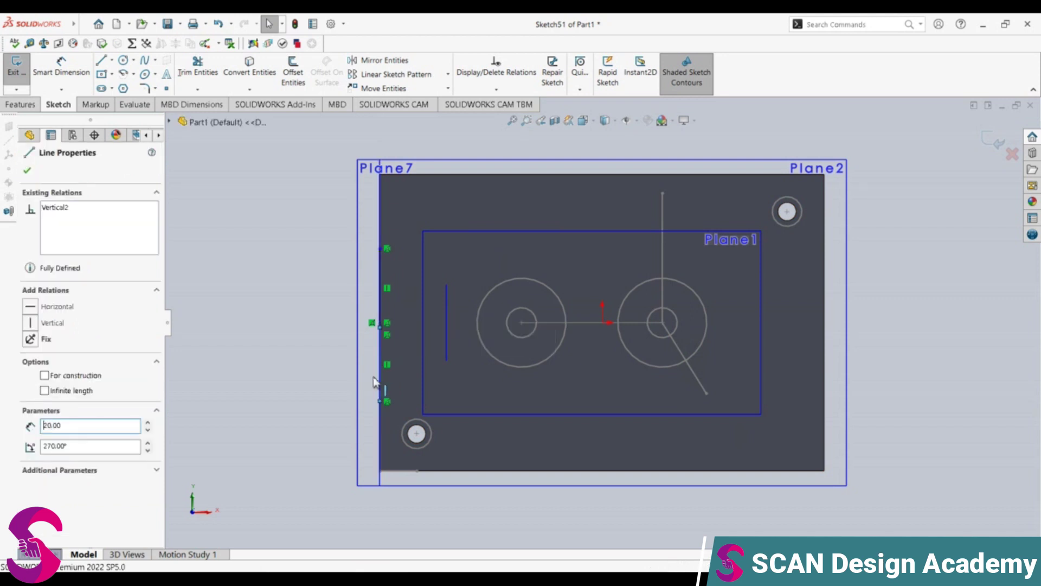
pyautogui.moveTo(515, 389)
pyautogui.mouseDown(button='middle')
pyautogui.moveTo(548, 385)
pyautogui.moveTo(555, 364)
pyautogui.moveTo(530, 382)
pyautogui.mouseUp(button='middle')
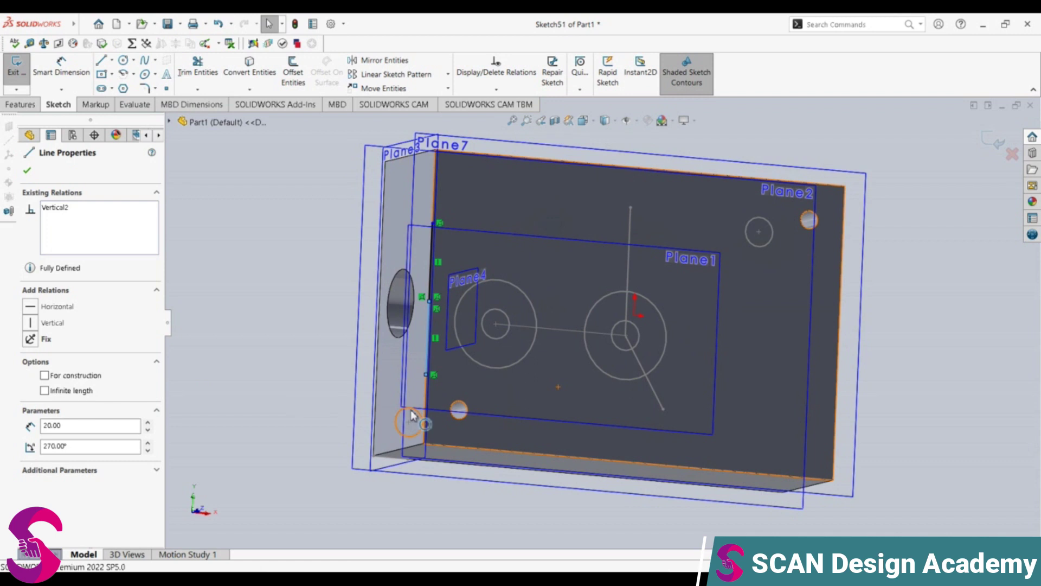
pyautogui.moveTo(333, 453); pyautogui.dragTo(592, 262, button='middle')
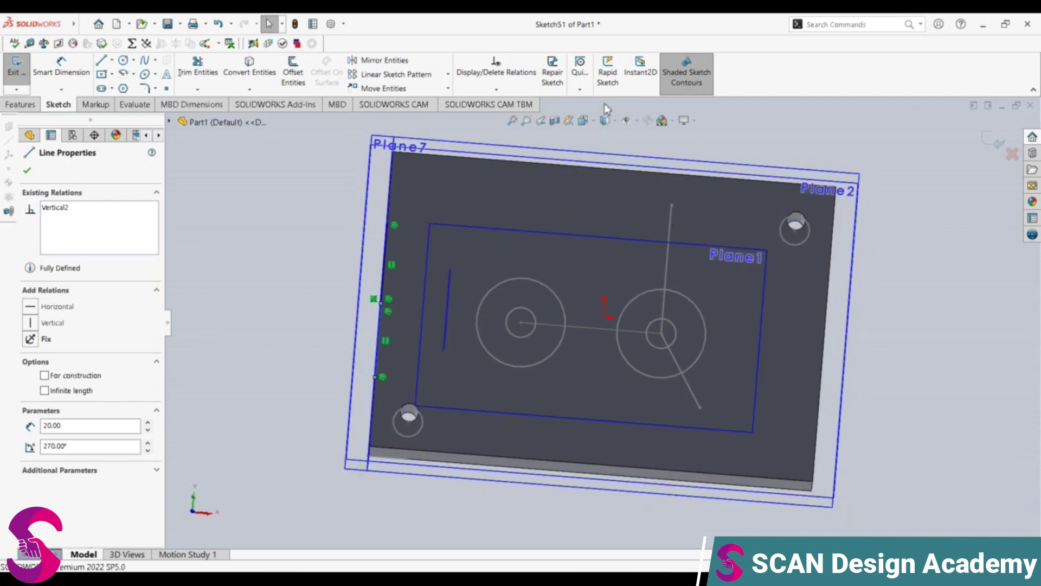
pyautogui.click(594, 122)
pyautogui.click(601, 167)
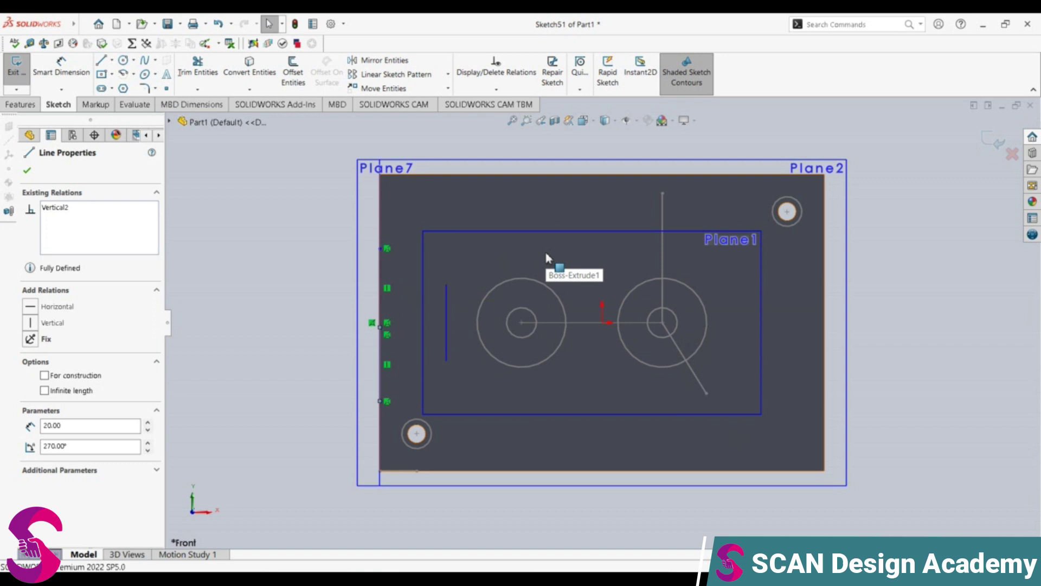
# Delete a stray short line and draw a 90 mm horizontal line from the top endpoint.
pyautogui.click(102, 60)
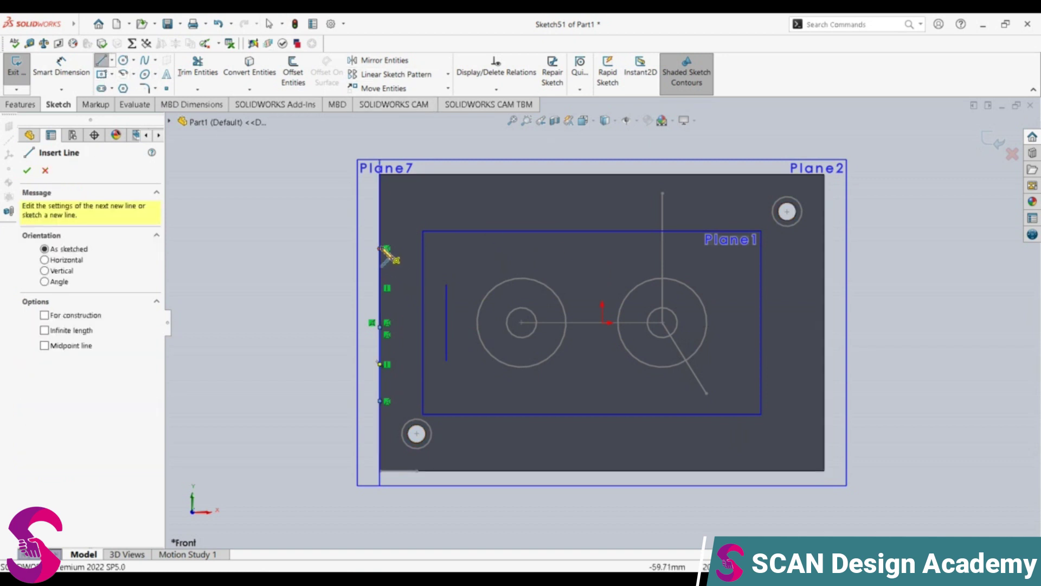
pyautogui.click(385, 248)
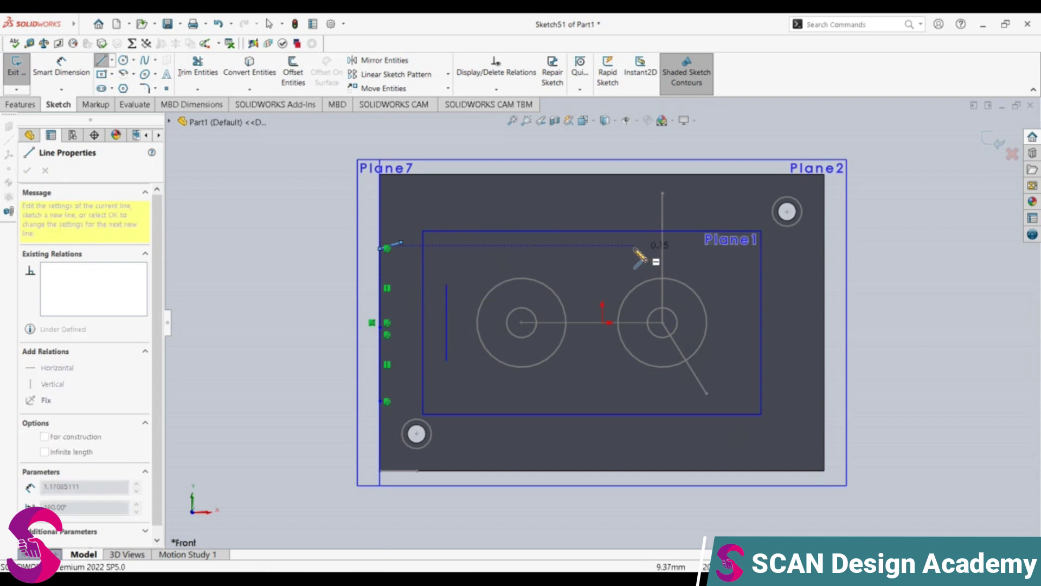
pyautogui.press('Escape')
pyautogui.click(395, 246)
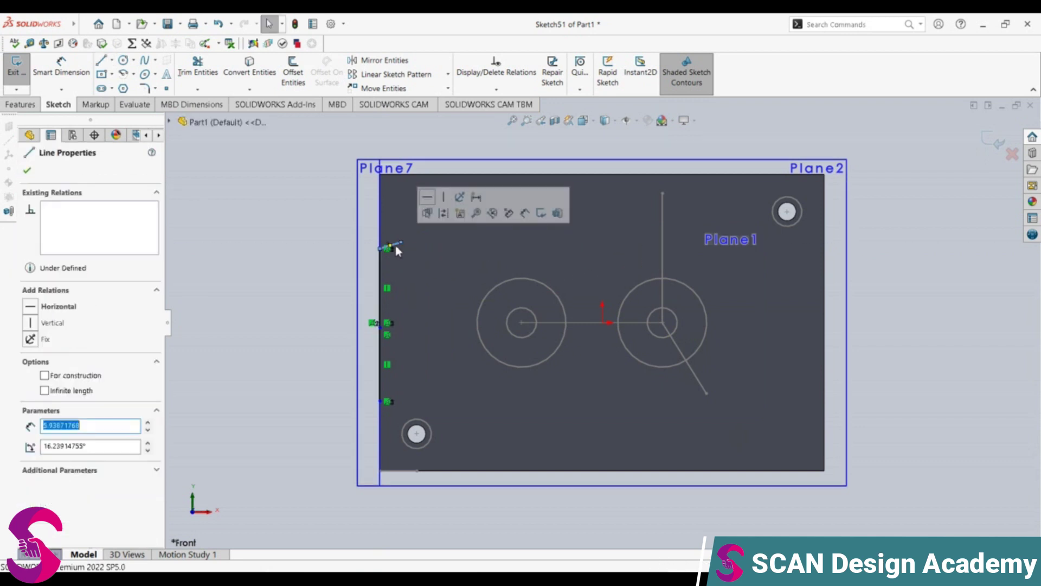
pyautogui.press('Delete')
pyautogui.click(101, 60)
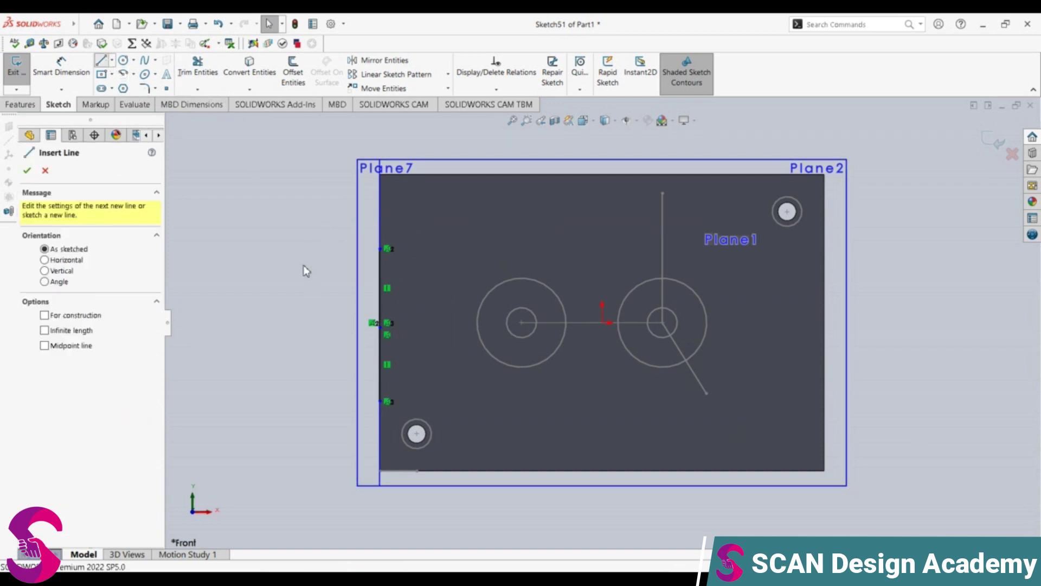
pyautogui.click(387, 248)
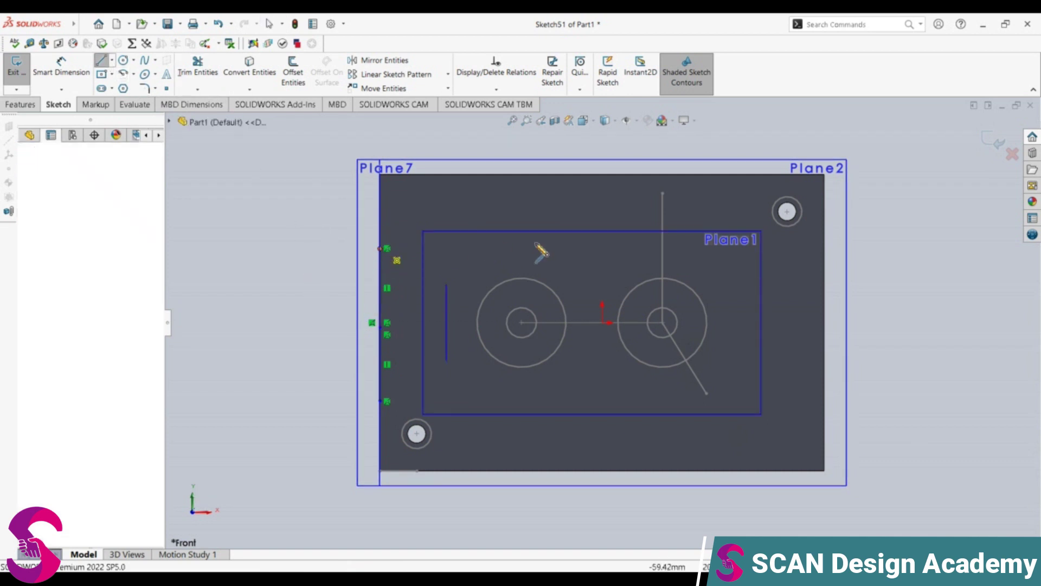
pyautogui.click(627, 248)
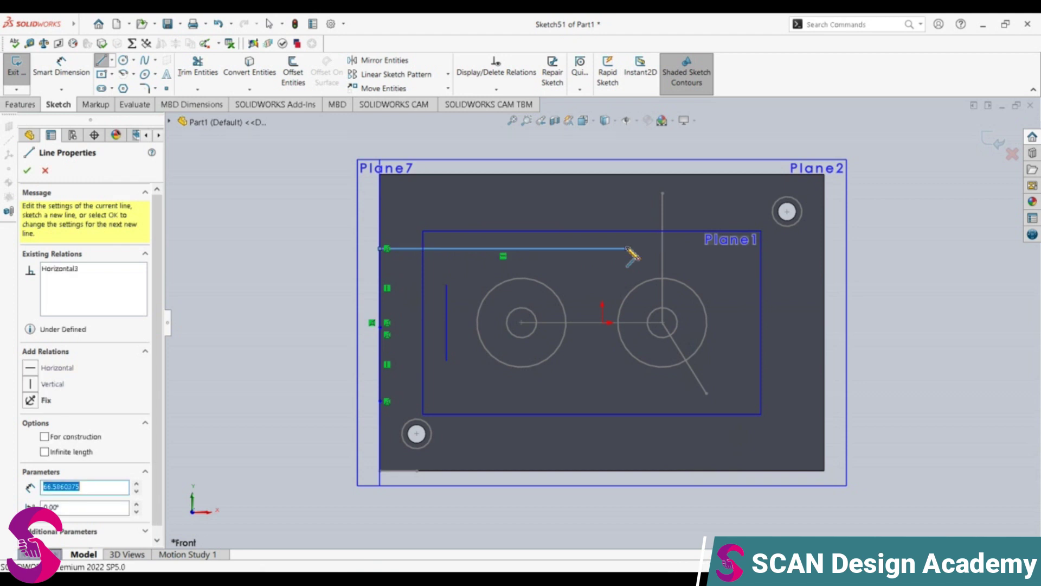
pyautogui.press('Escape')
pyautogui.click(614, 249)
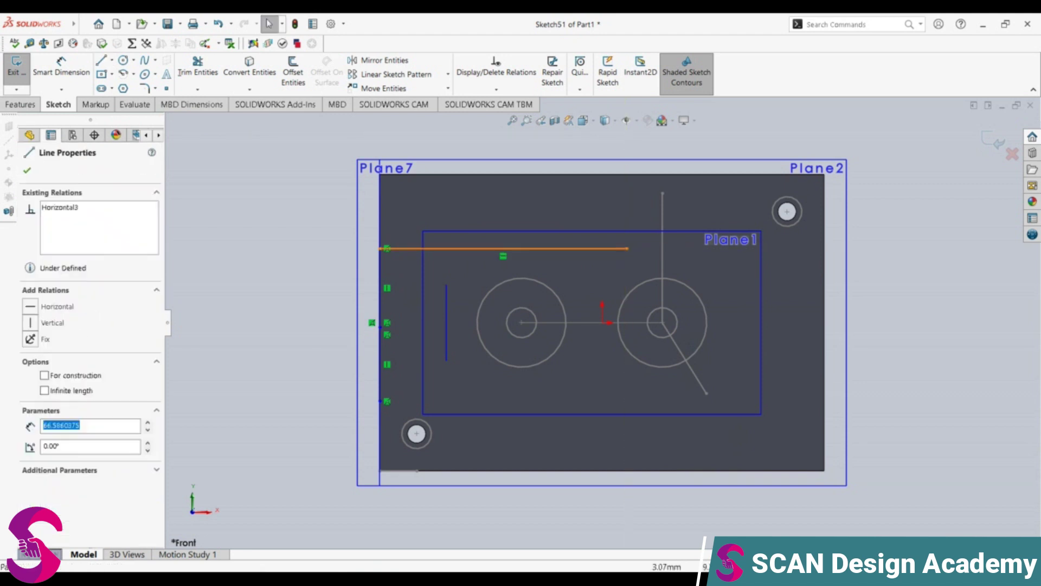
pyautogui.write('90')
pyautogui.press('Return')
pyautogui.press('Escape')
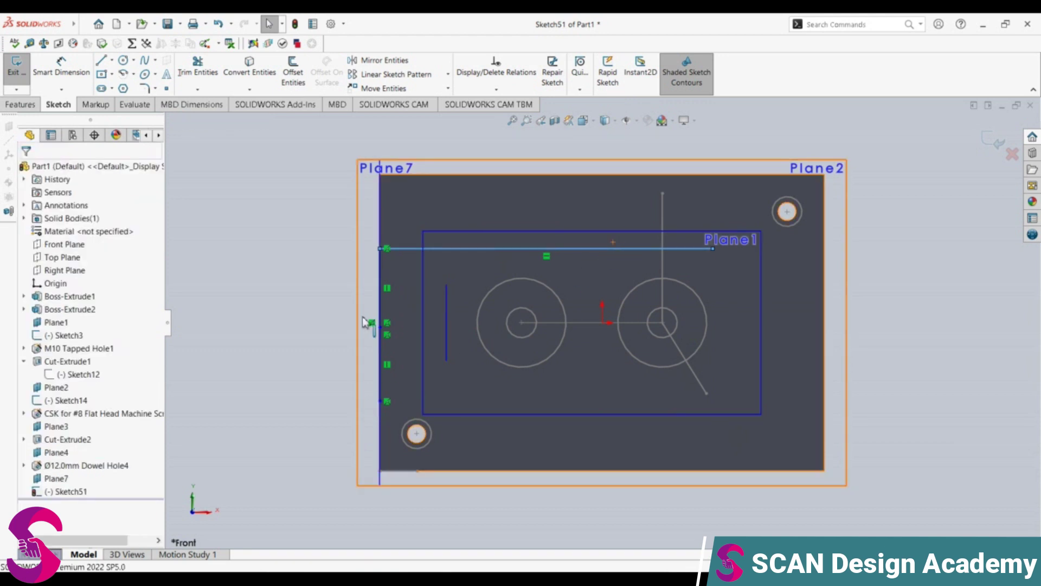
# Draw a matching 90 mm horizontal line from the lower-left endpoint.
pyautogui.press('l')
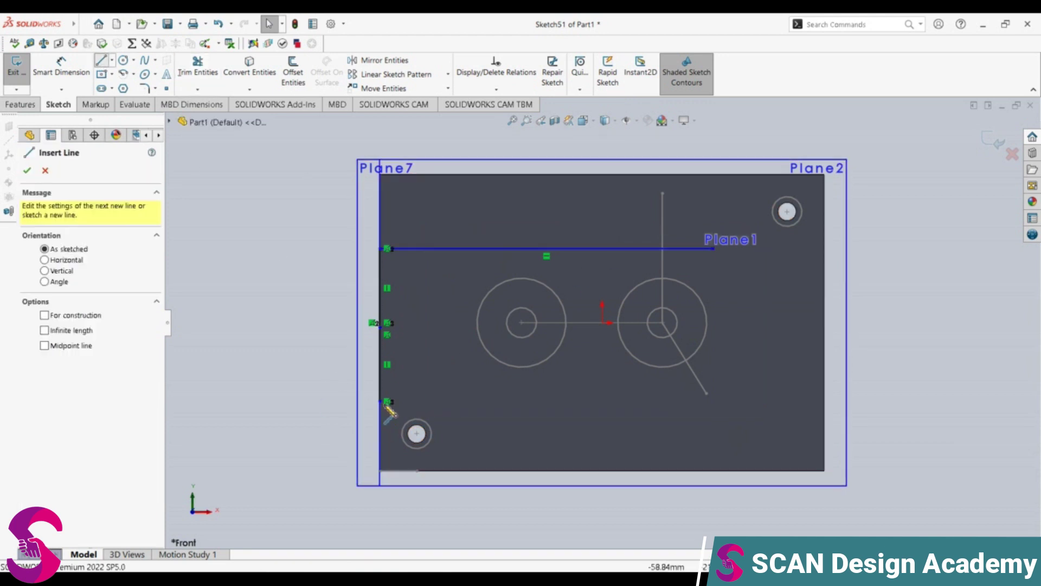
pyautogui.click(386, 402)
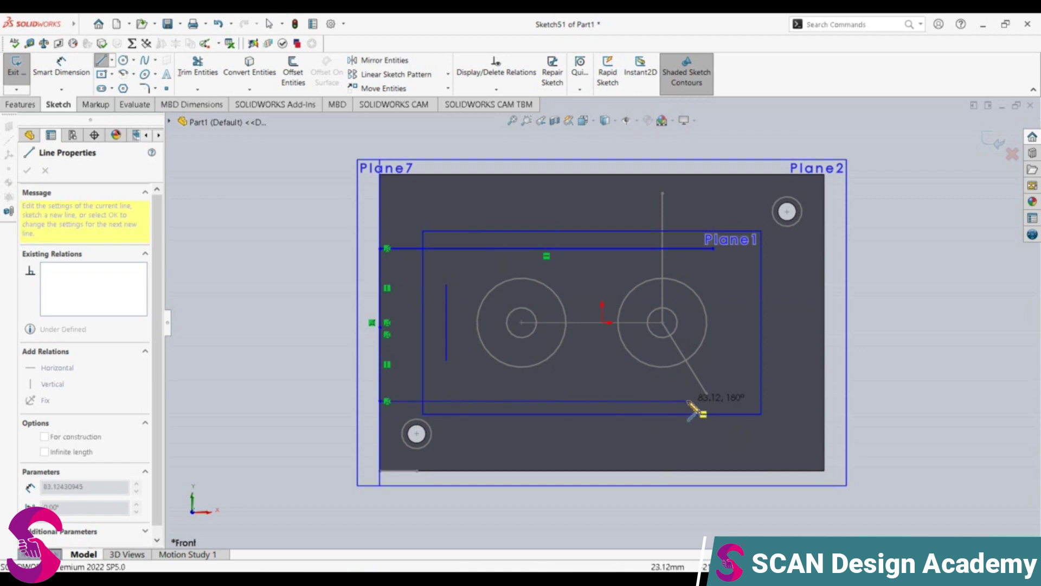
pyautogui.click(689, 402)
pyautogui.press('Escape')
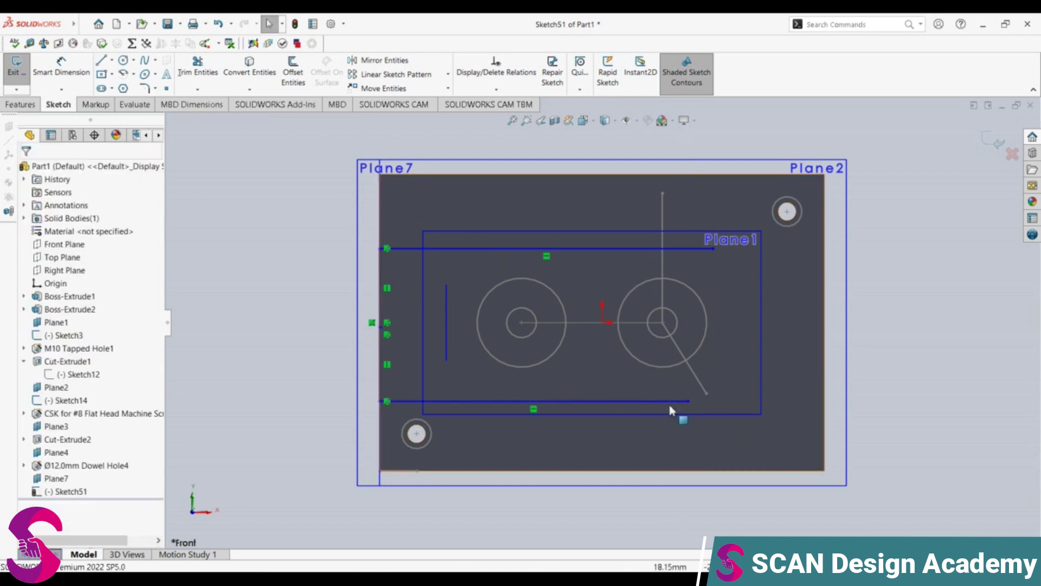
pyautogui.click(670, 402)
pyautogui.write('90')
pyautogui.press('Return')
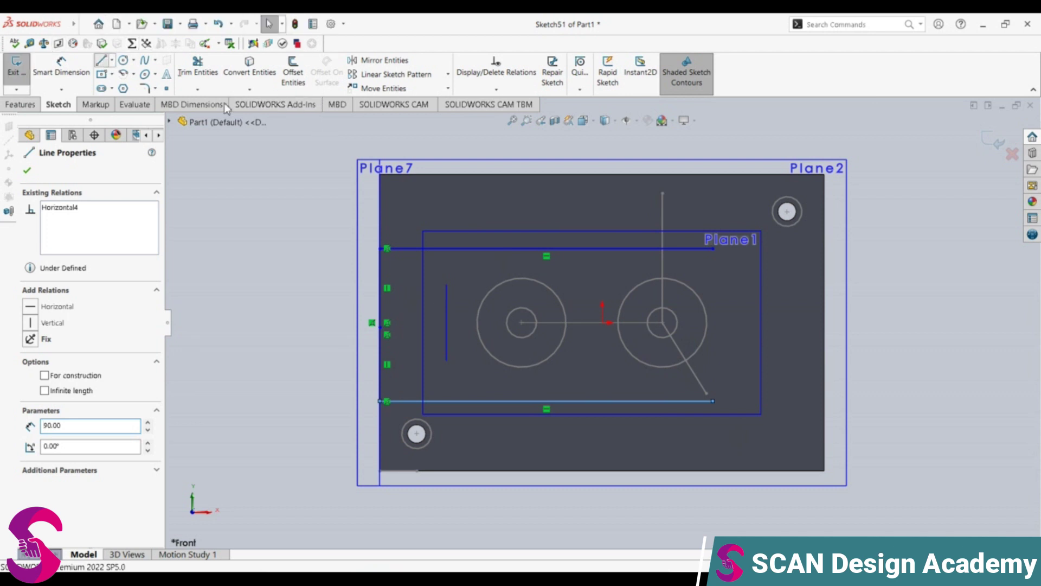
pyautogui.click(101, 61)
# Add a 4 mm vertical line and a radius-4 circle at the top line's right end.
pyautogui.click(713, 249)
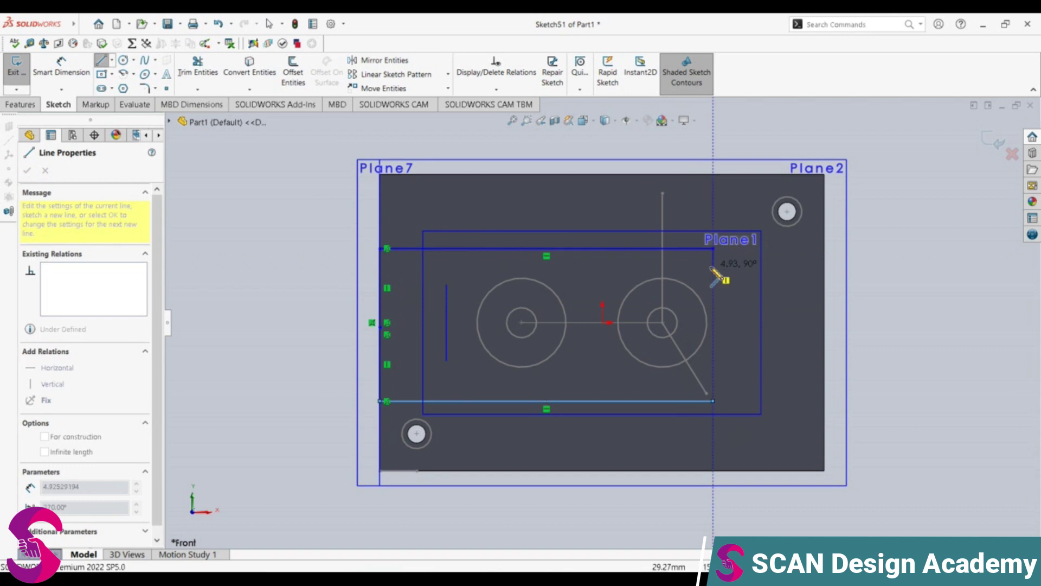
pyautogui.click(713, 270)
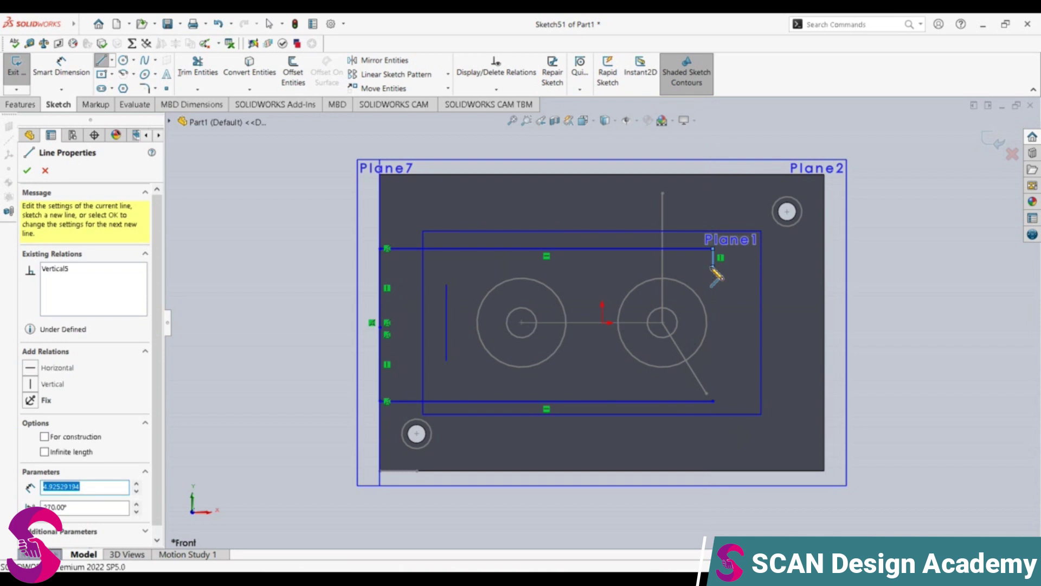
pyautogui.write('4')
pyautogui.press('Escape')
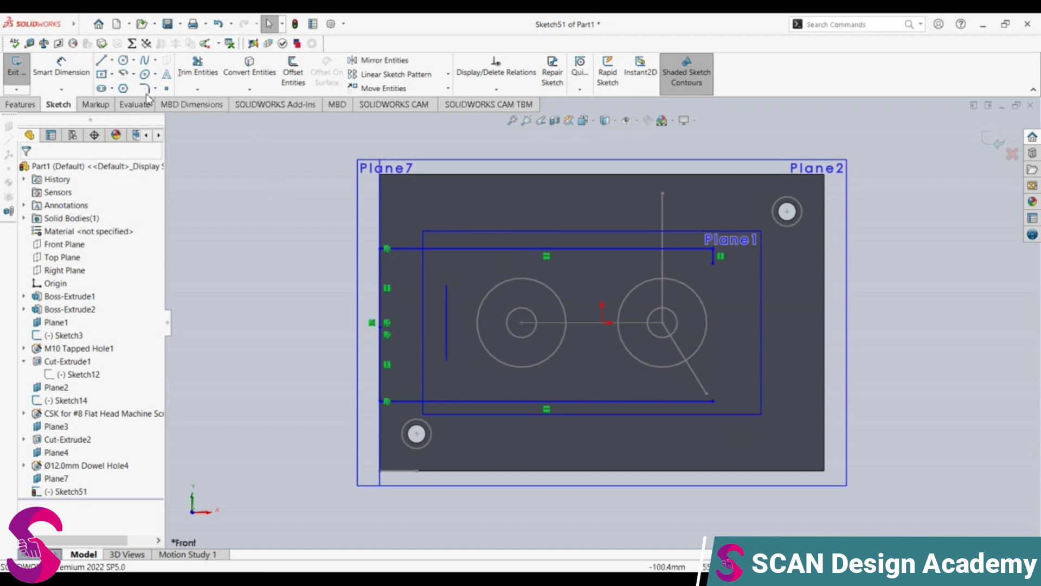
pyautogui.click(124, 60)
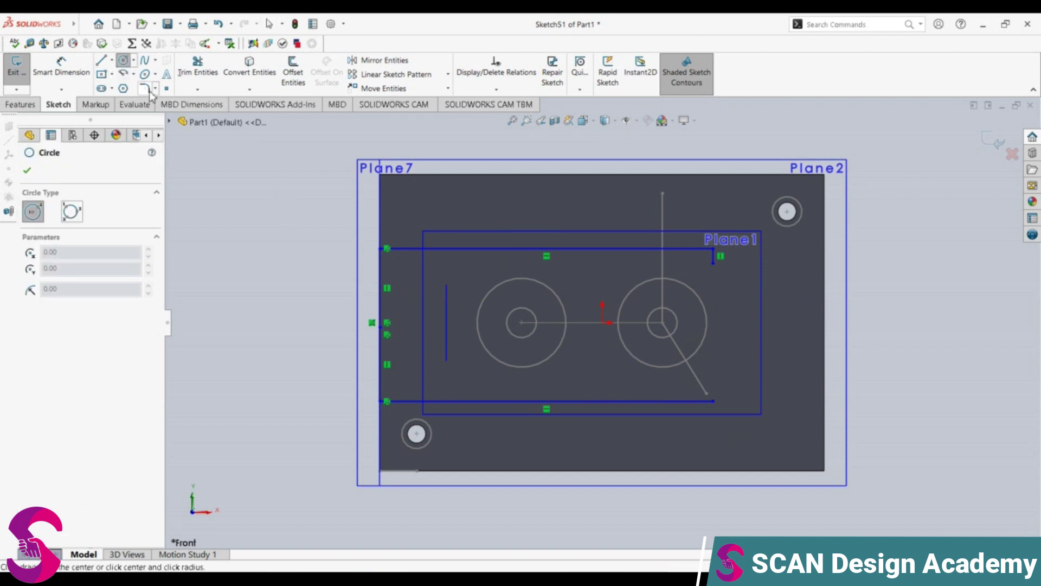
pyautogui.click(712, 264)
pyautogui.click(717, 252)
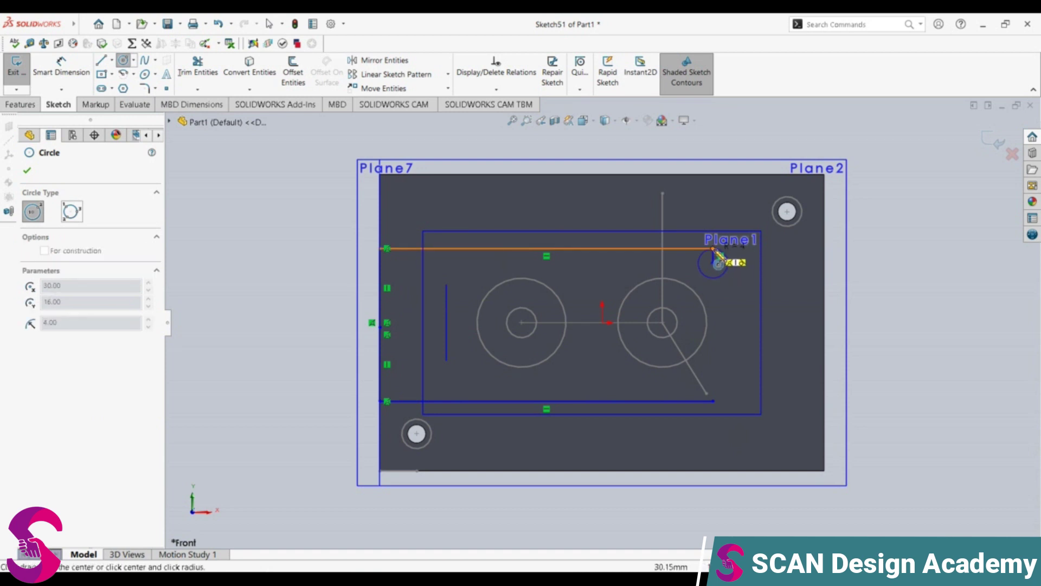
pyautogui.press('Escape')
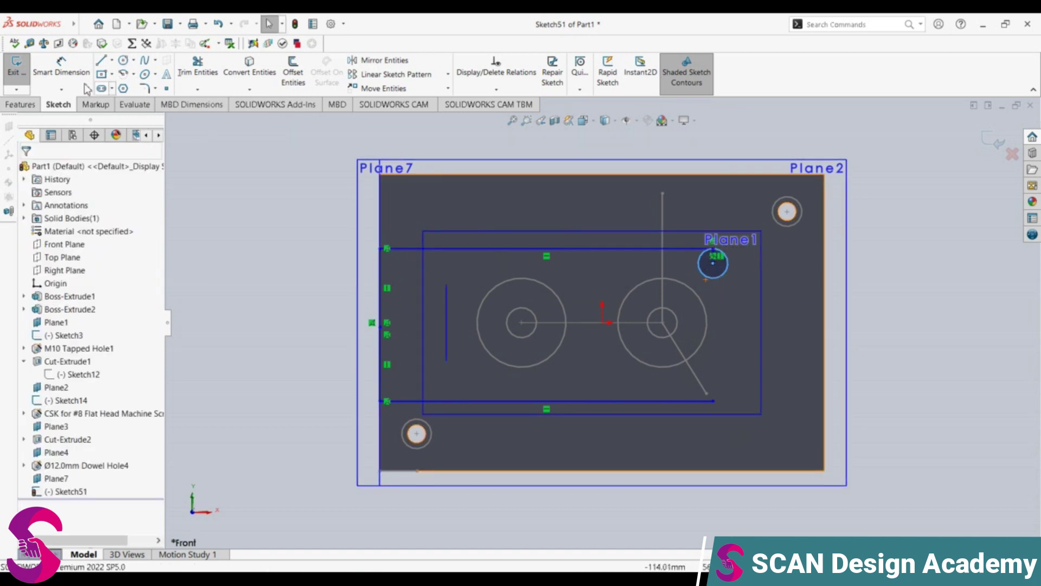
pyautogui.click(133, 61)
pyautogui.press('Escape')
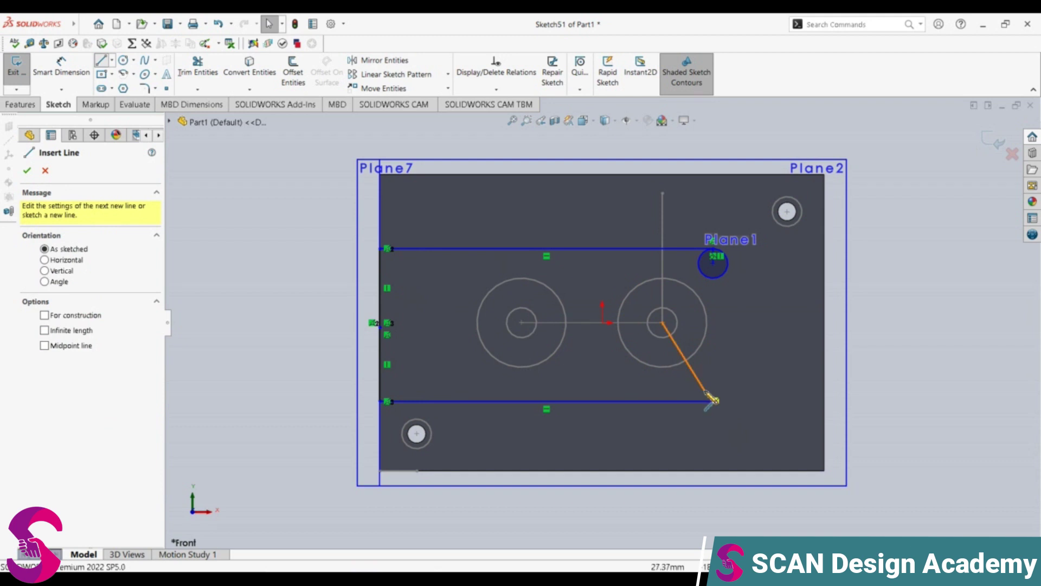
# Add a 4 mm vertical line and a radius-4 circle at the bottom line's right end.
pyautogui.click(712, 402)
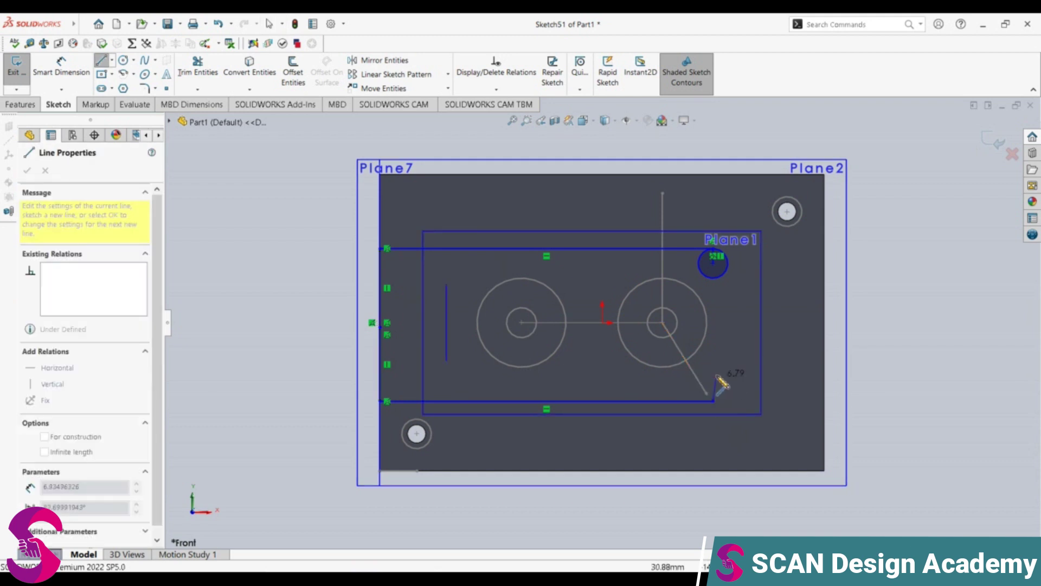
pyautogui.click(713, 368)
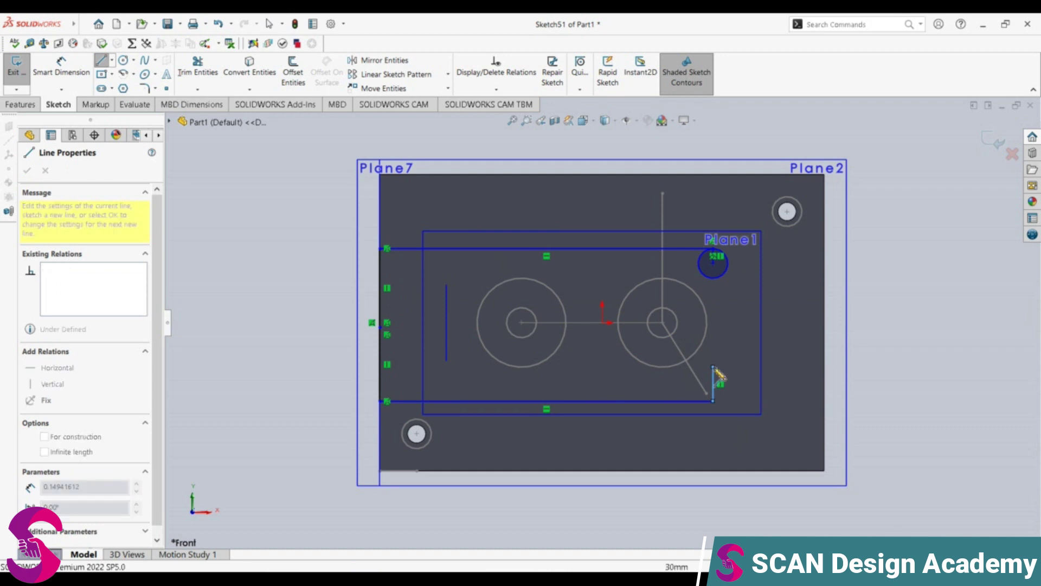
pyautogui.press('Escape')
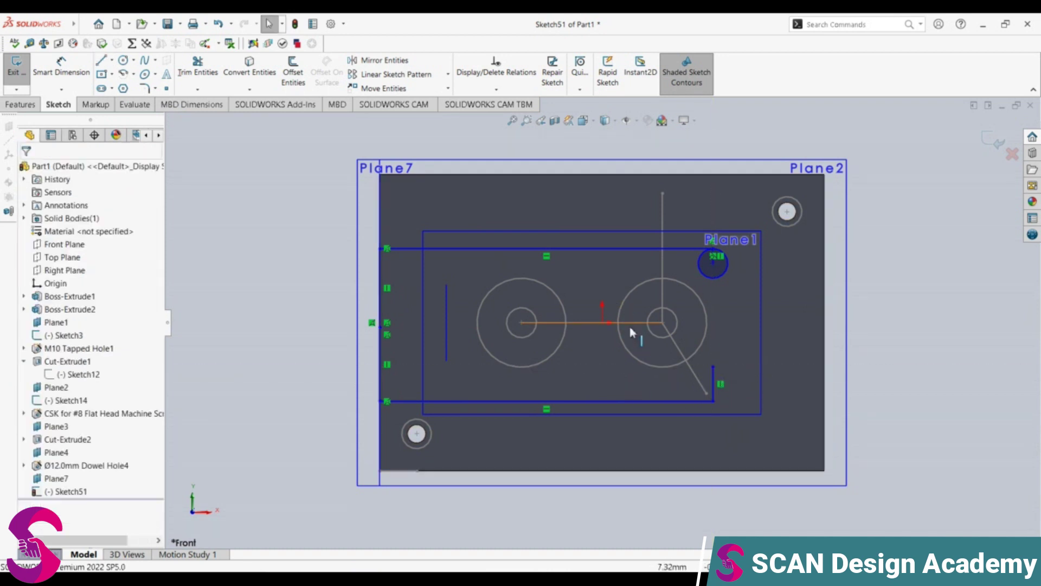
pyautogui.click(714, 393)
pyautogui.write('4')
pyautogui.press('Return')
pyautogui.press('Escape')
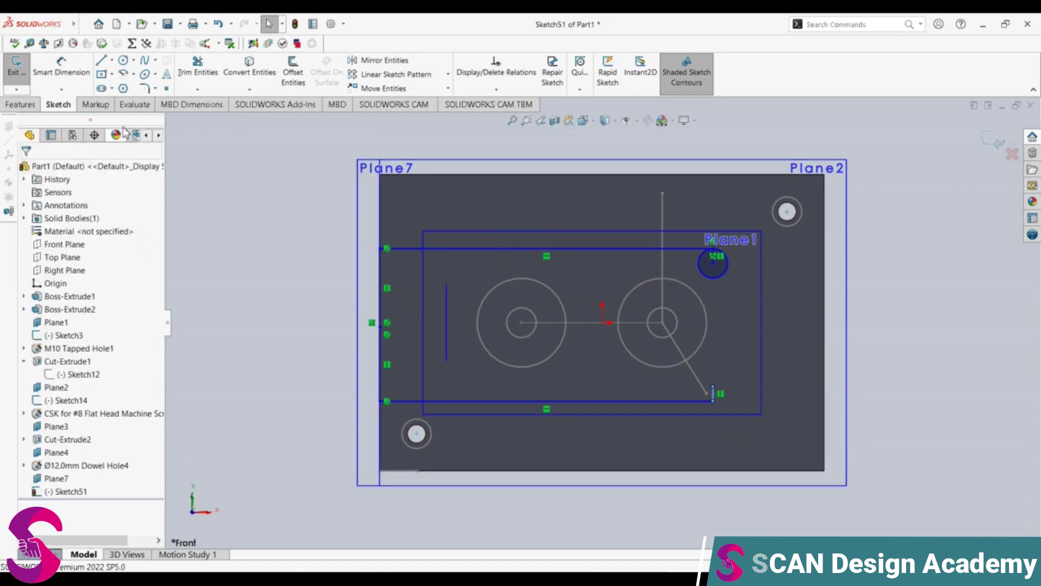
pyautogui.click(128, 63)
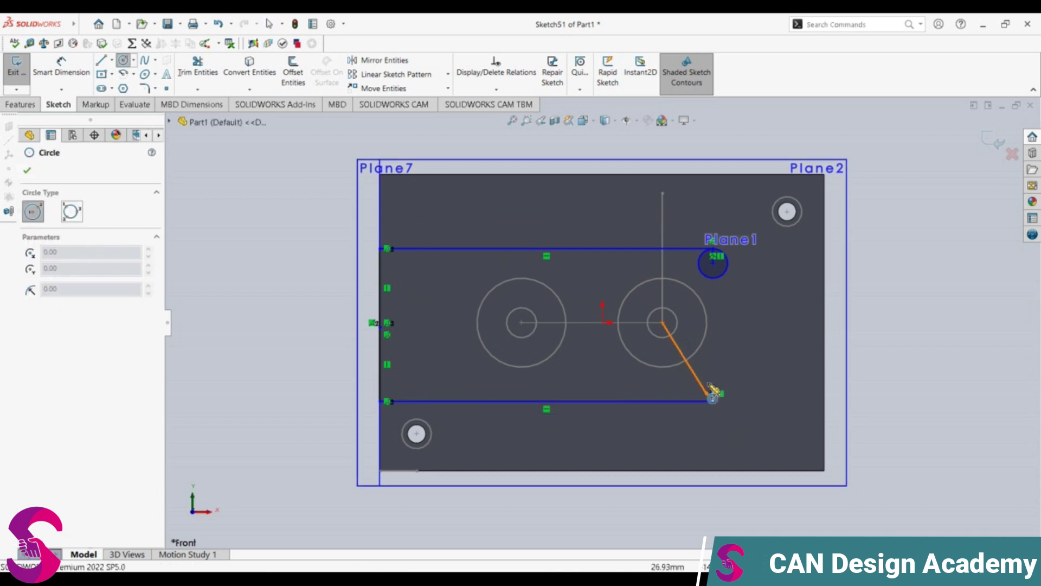
pyautogui.click(713, 387)
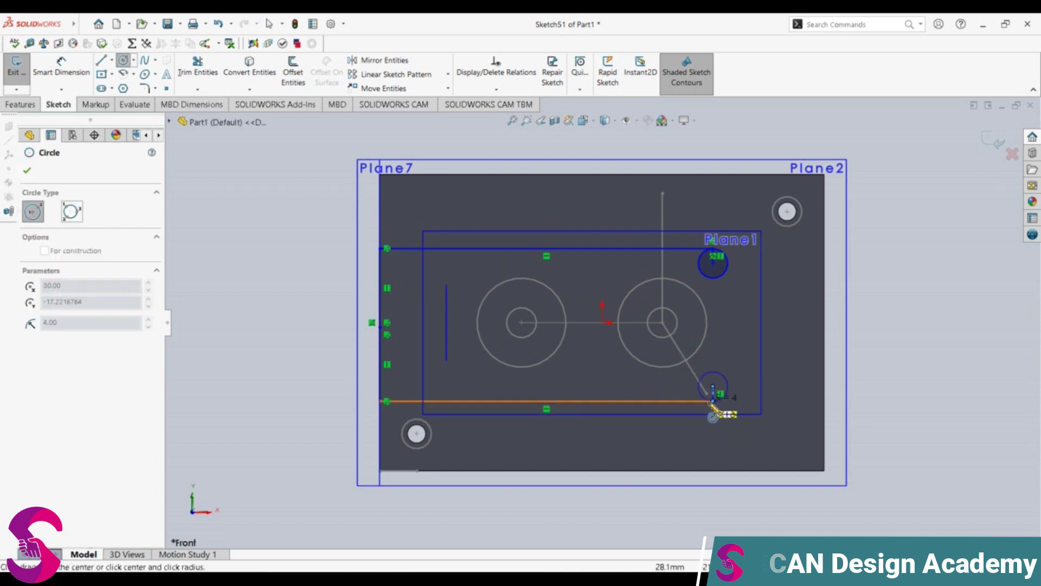
pyautogui.click(713, 401)
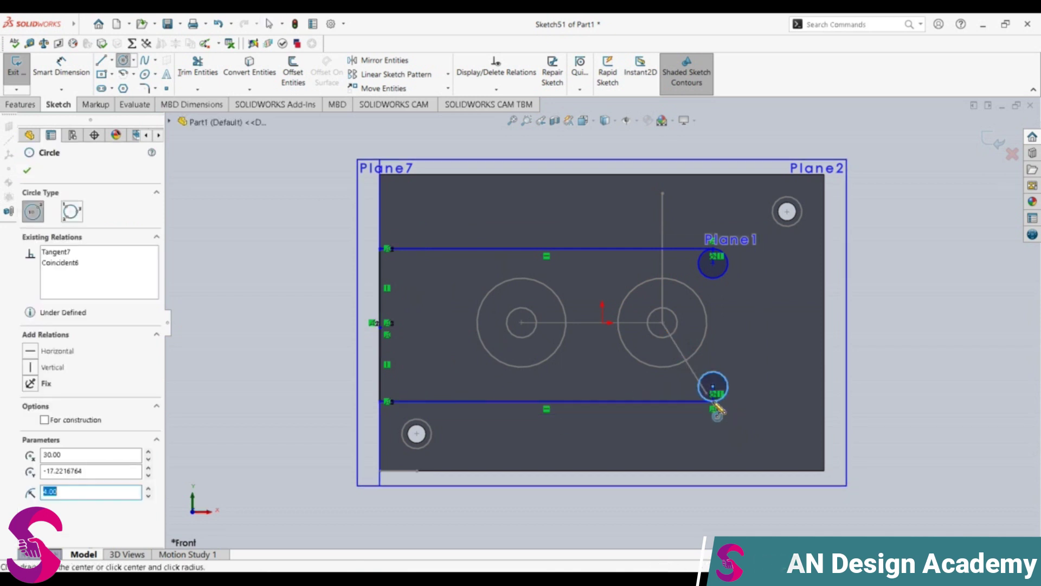
pyautogui.press('Escape')
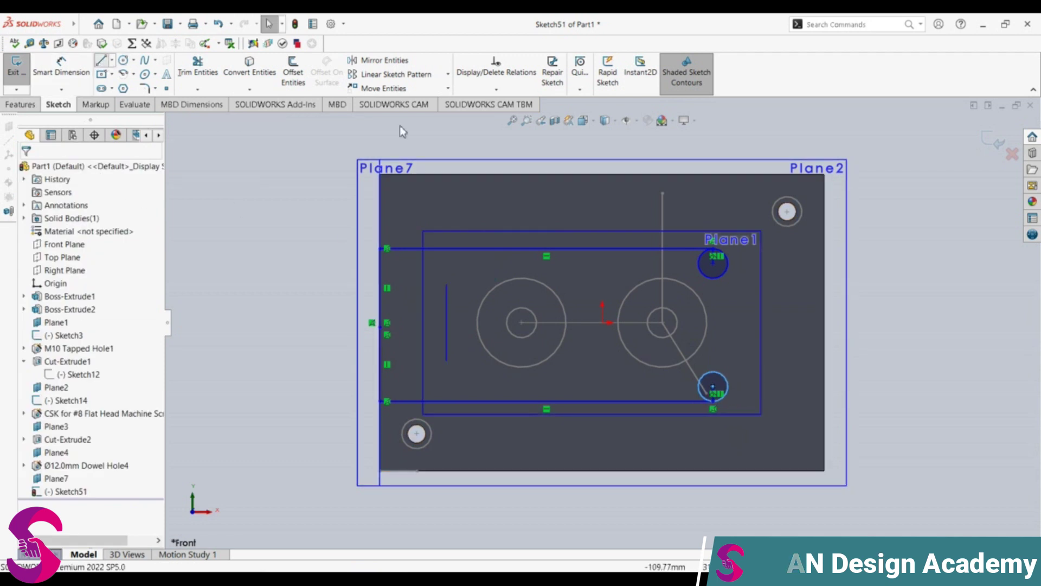
# Connect the two circle centres with a vertical line.
pyautogui.press('l')
pyautogui.click(713, 263)
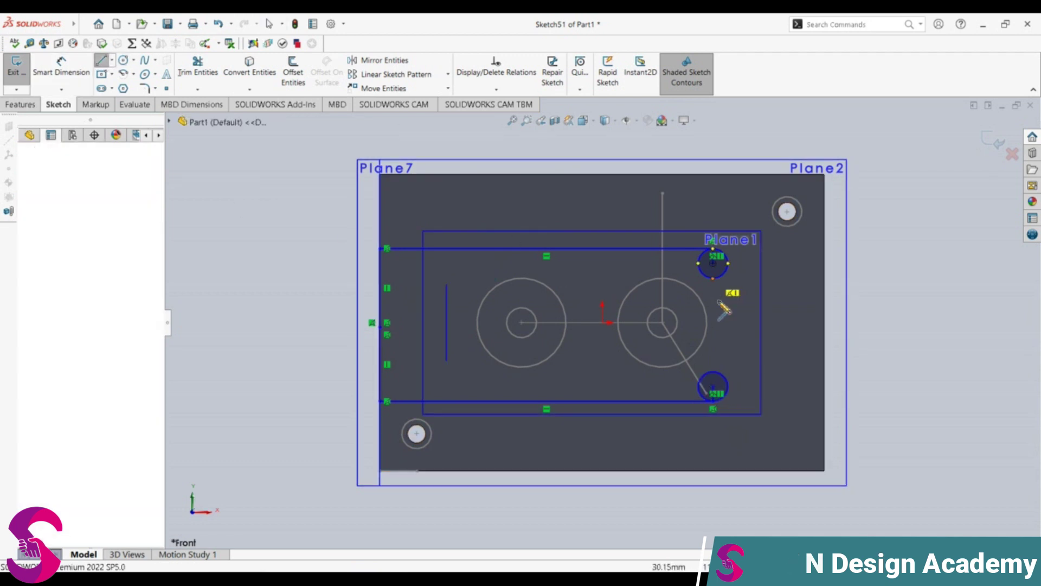
pyautogui.click(712, 387)
# Trim both radius-4 circles' left halves and the inner line pieces to leave outward lobes.
pyautogui.press('Escape')
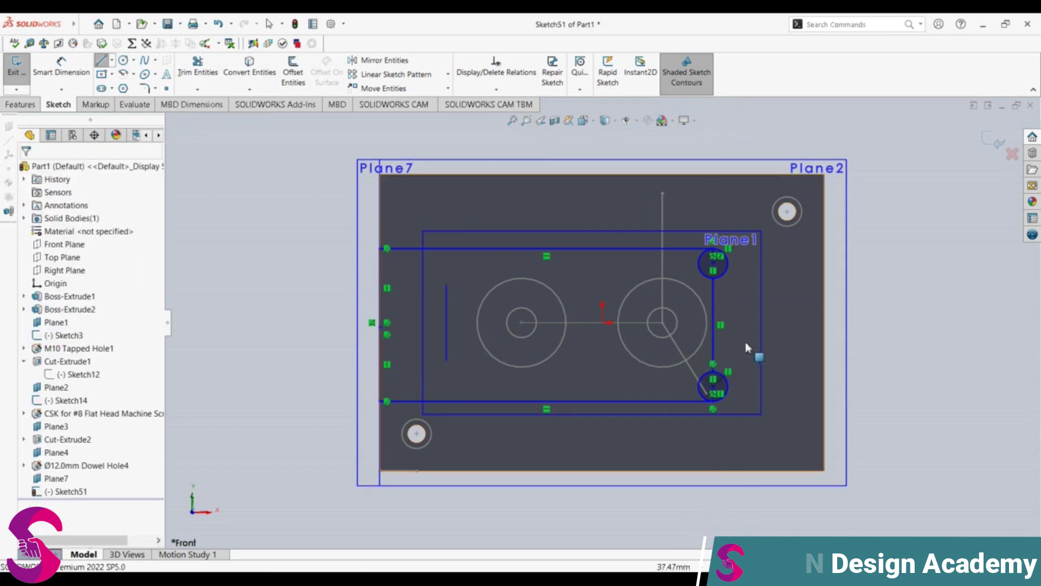
pyautogui.click(197, 68)
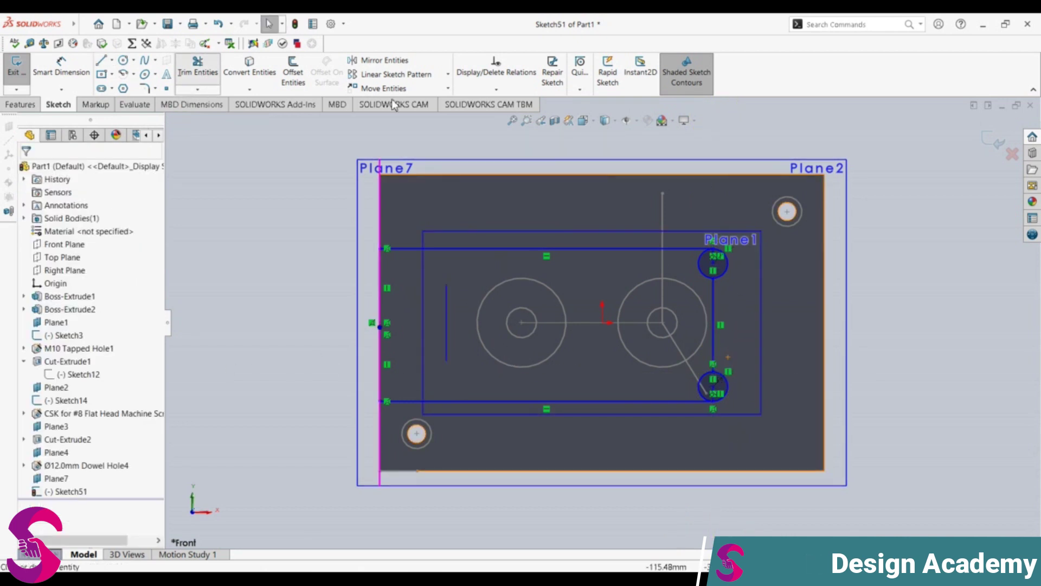
pyautogui.click(705, 278)
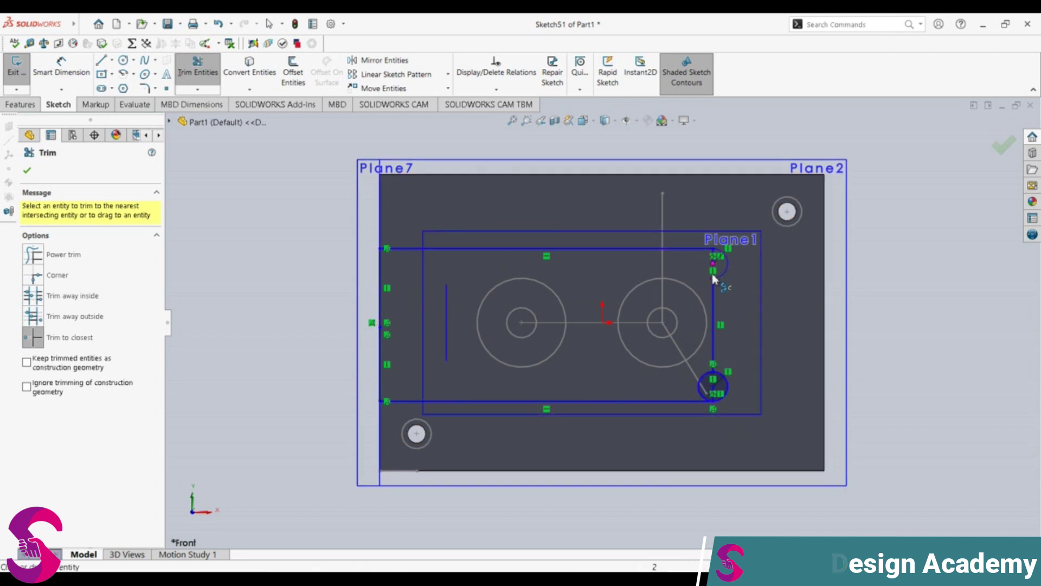
pyautogui.scroll(-3, 714, 266)
pyautogui.click(691, 264)
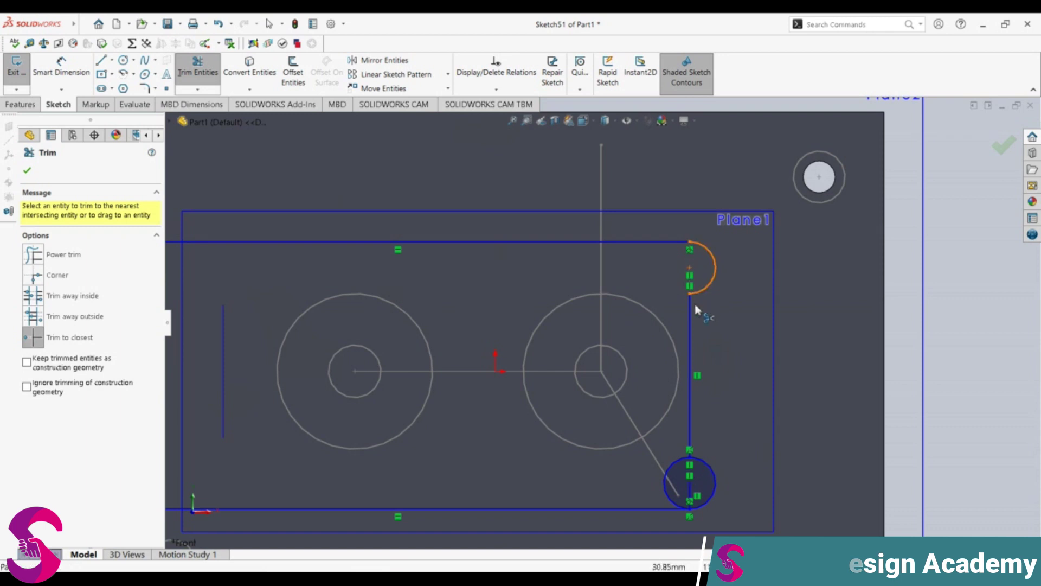
pyautogui.click(674, 465)
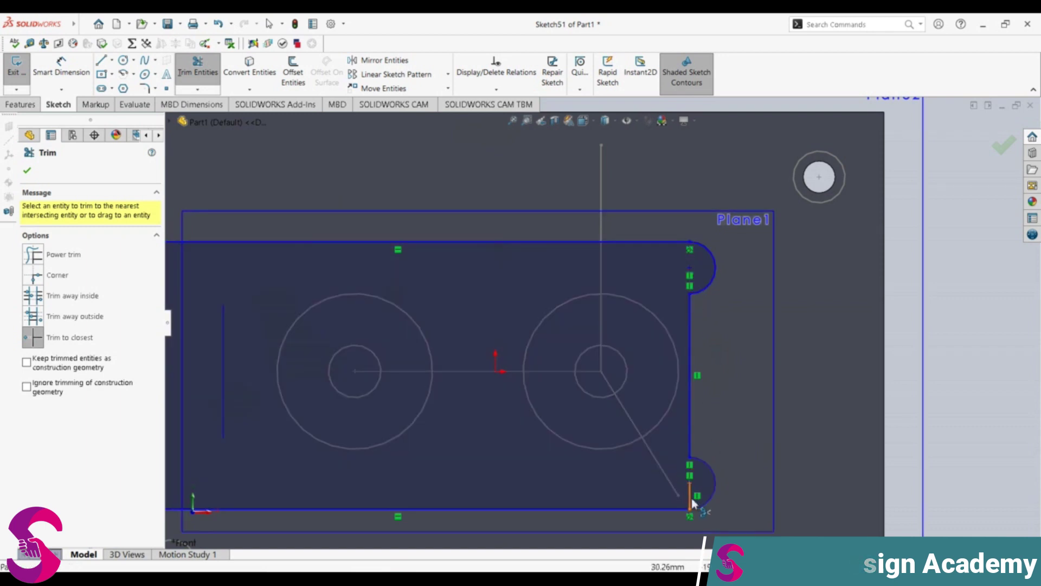
pyautogui.scroll(-3, 689, 477)
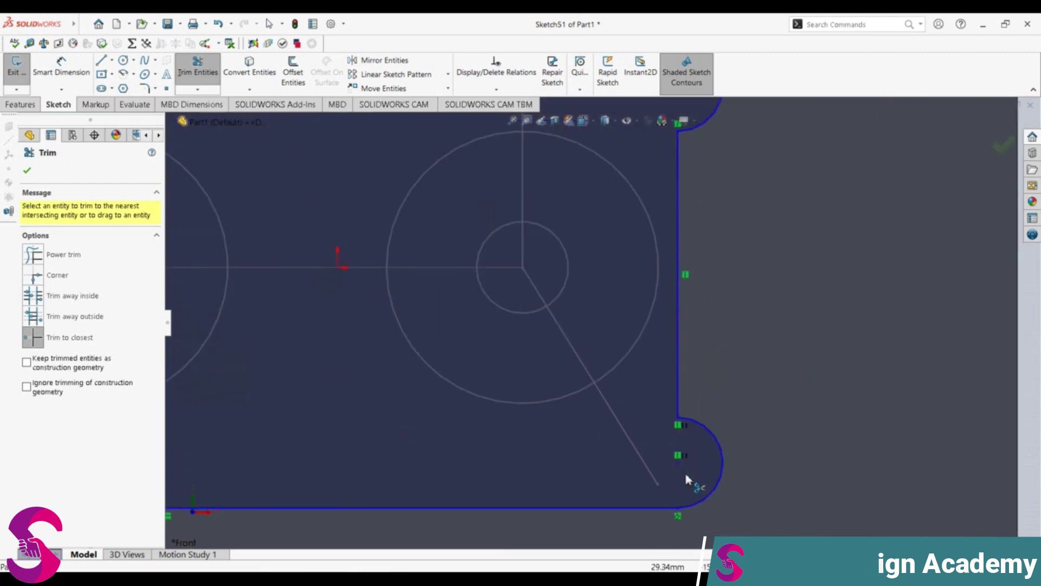
pyautogui.scroll(2, 695, 458)
pyautogui.scroll(1, 700, 448)
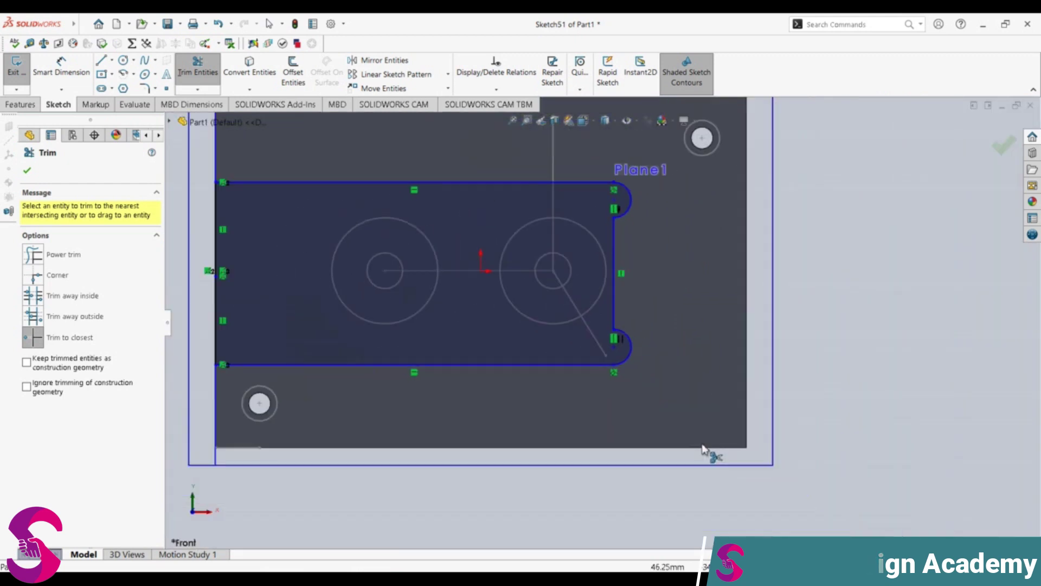
pyautogui.scroll(1, 687, 431)
pyautogui.press('Escape')
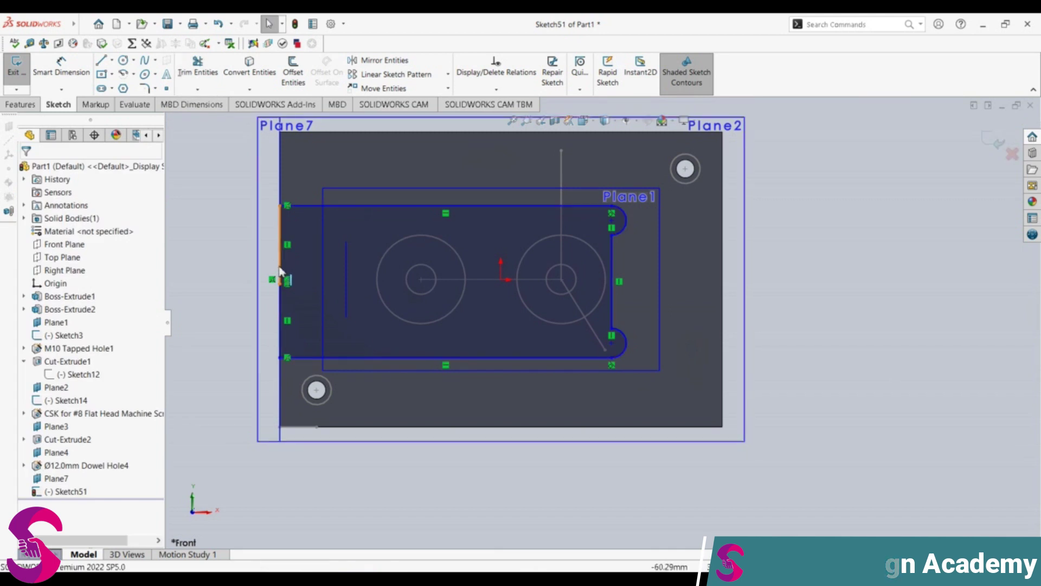
# Deselect the sketch lines and preview an 18 mm Blind Extruded Boss of Sketch51.
pyautogui.click(280, 272)
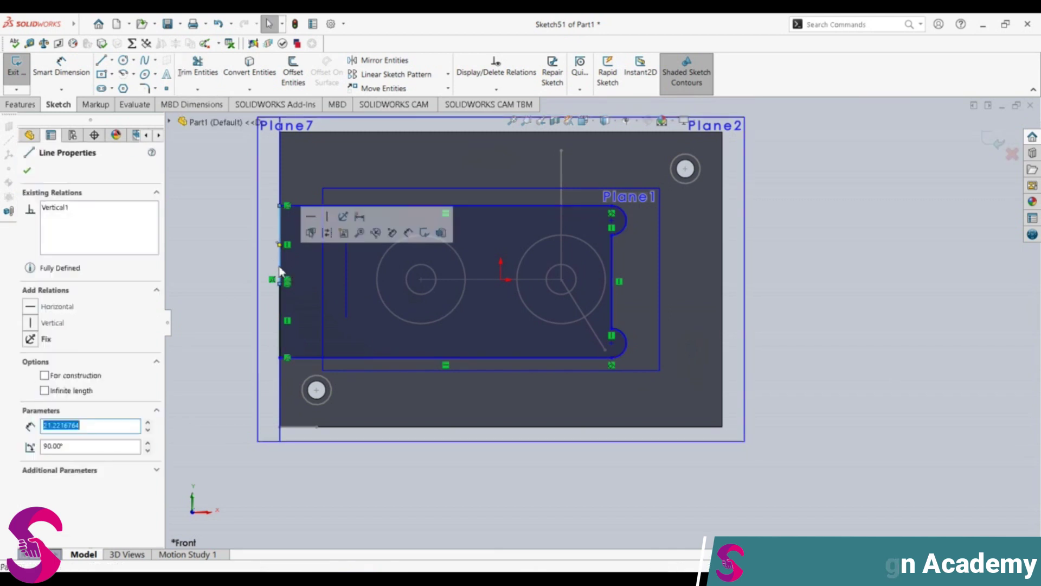
pyautogui.click(282, 324)
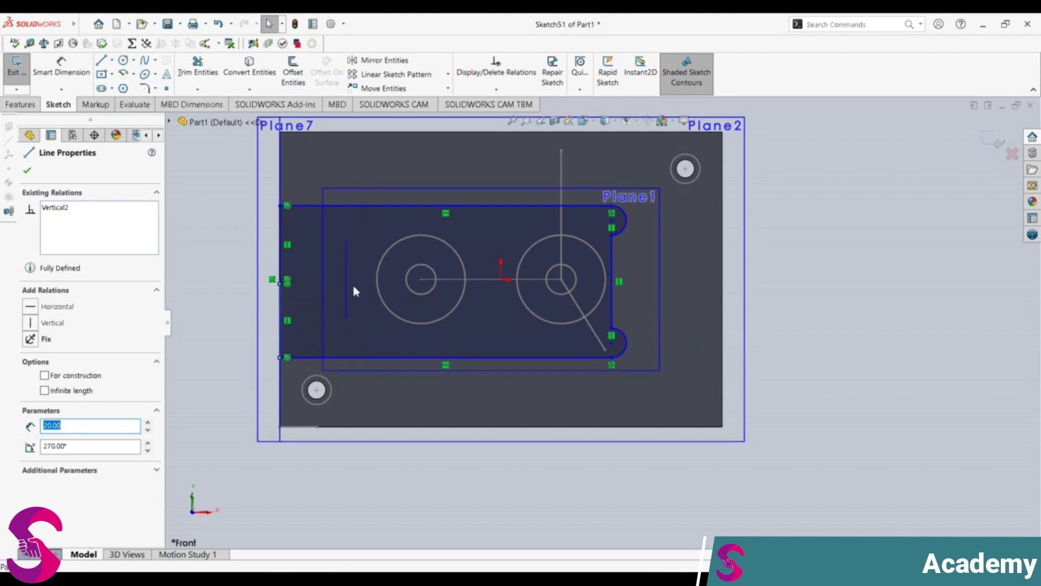
pyautogui.press('Escape')
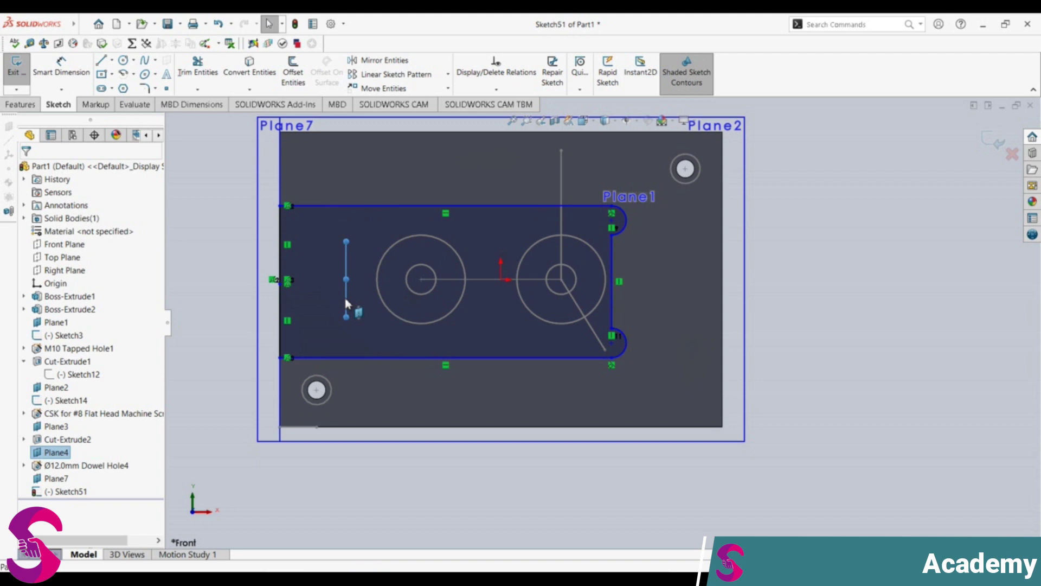
pyautogui.click(20, 105)
pyautogui.click(23, 70)
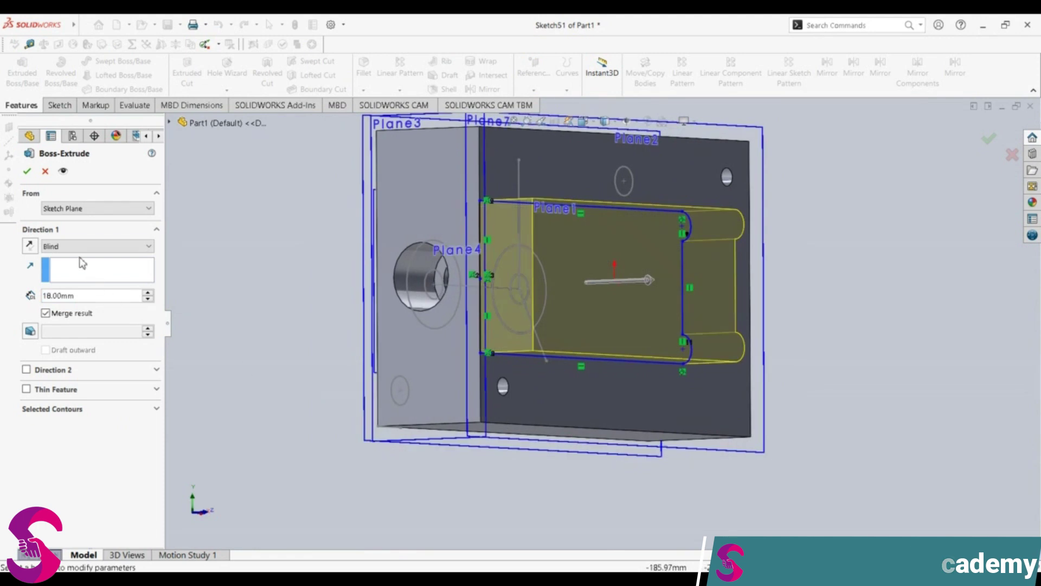
# Swap the boss for a 5 mm blind Extruded Cut of the lobed slot profile.
pyautogui.click(45, 171)
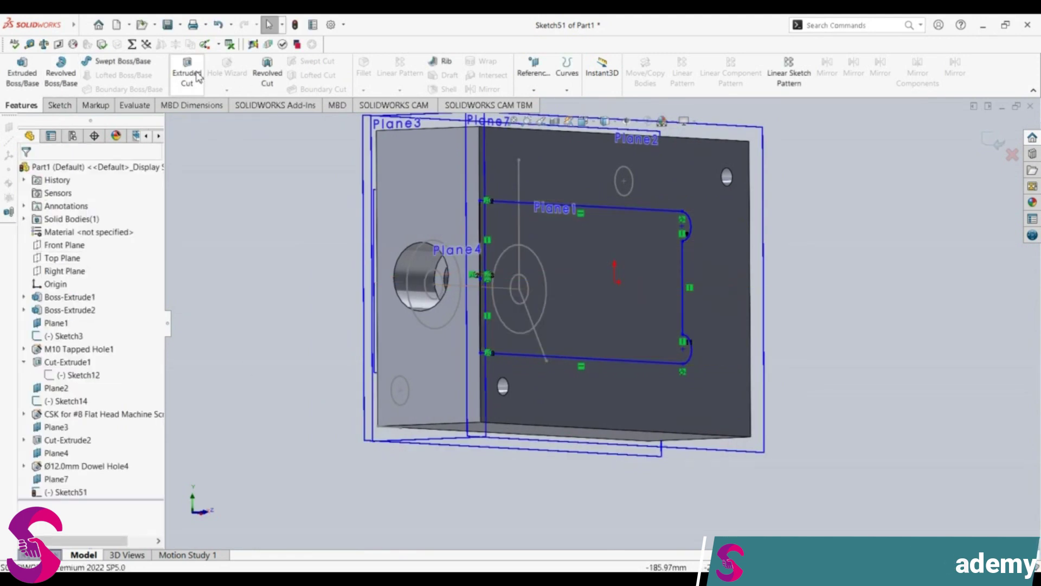
pyautogui.click(195, 72)
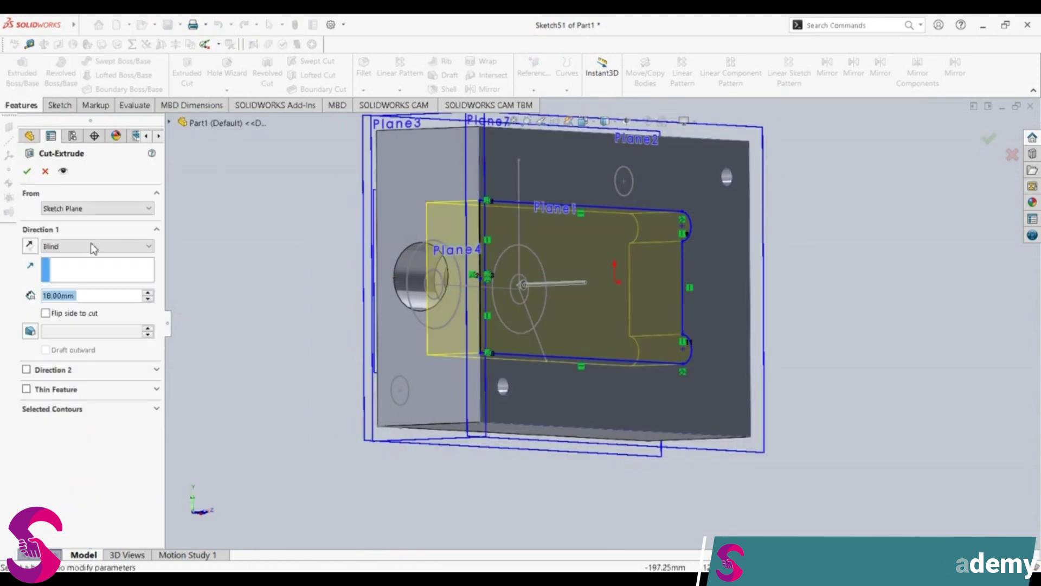
pyautogui.write('5')
pyautogui.press('Return')
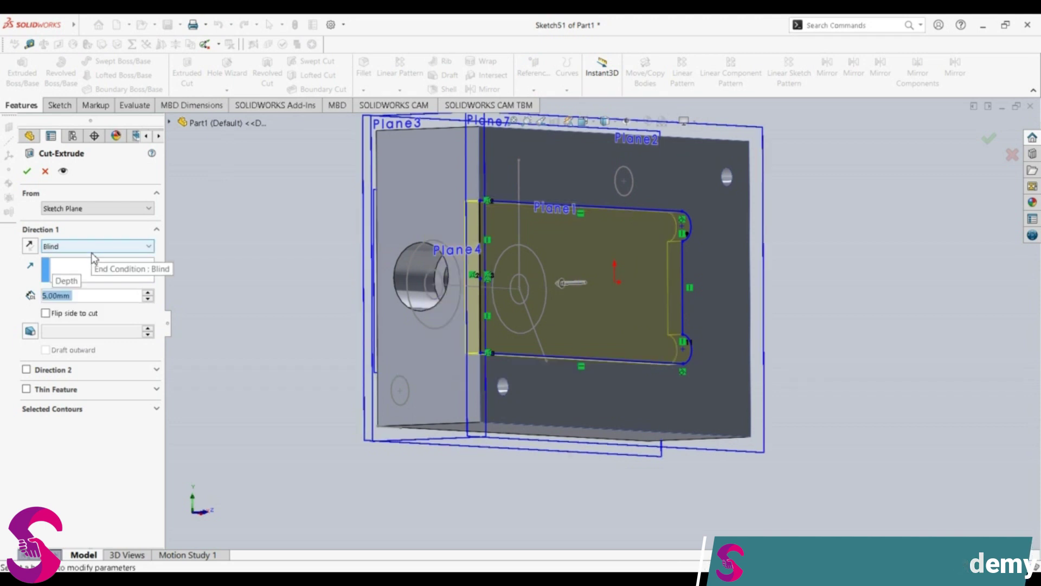
pyautogui.click(29, 172)
pyautogui.moveTo(473, 313)
pyautogui.mouseDown(button='middle')
pyautogui.moveTo(457, 351)
pyautogui.moveTo(471, 293)
pyautogui.mouseUp(button='middle')
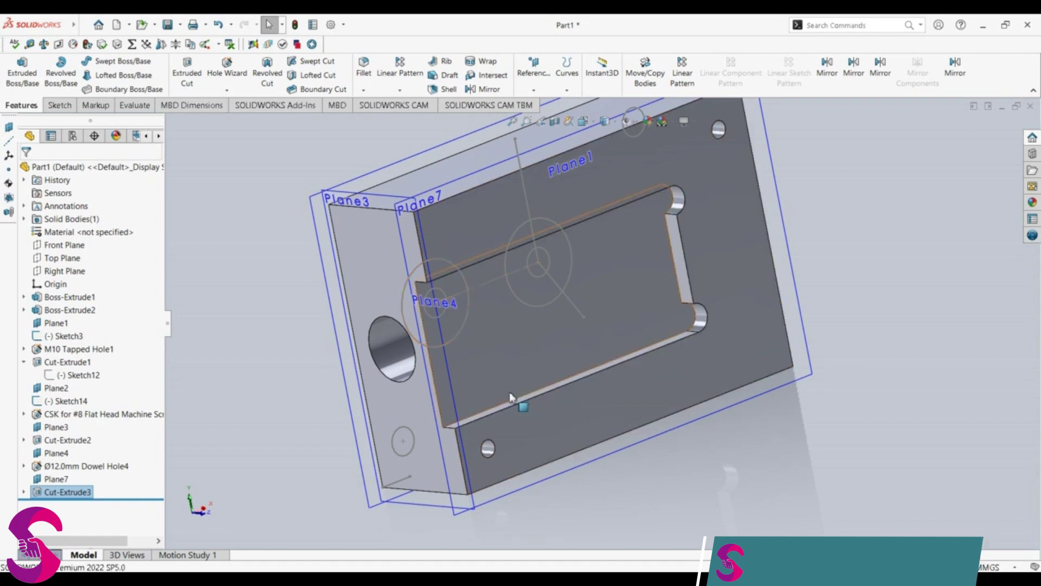
# Round the block's top edge with a 10 mm fillet.
pyautogui.moveTo(558, 396)
pyautogui.mouseDown(button='middle')
pyautogui.moveTo(449, 456)
pyautogui.moveTo(349, 291)
pyautogui.mouseUp(button='middle')
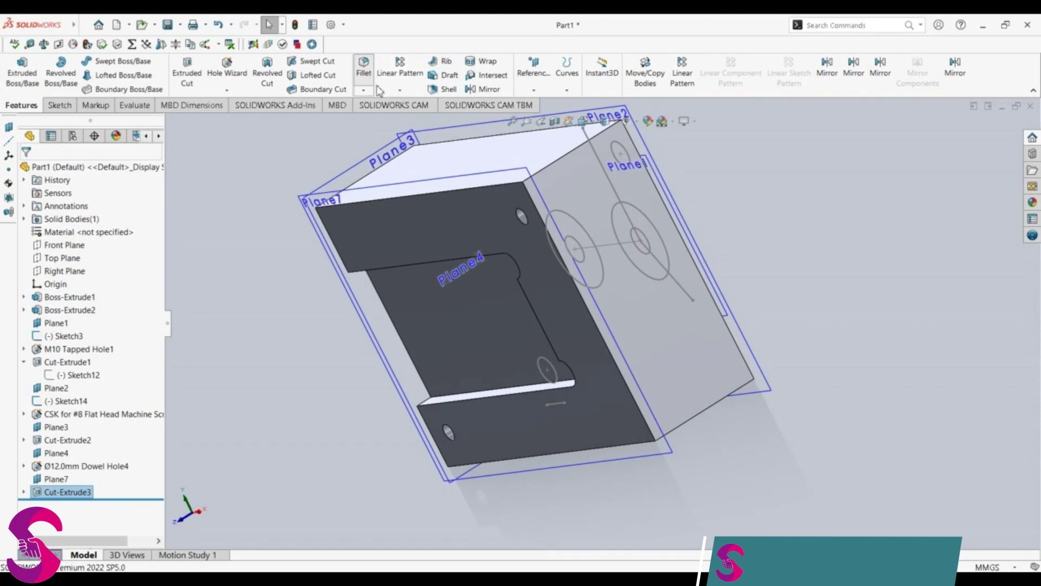
pyautogui.press('Escape')
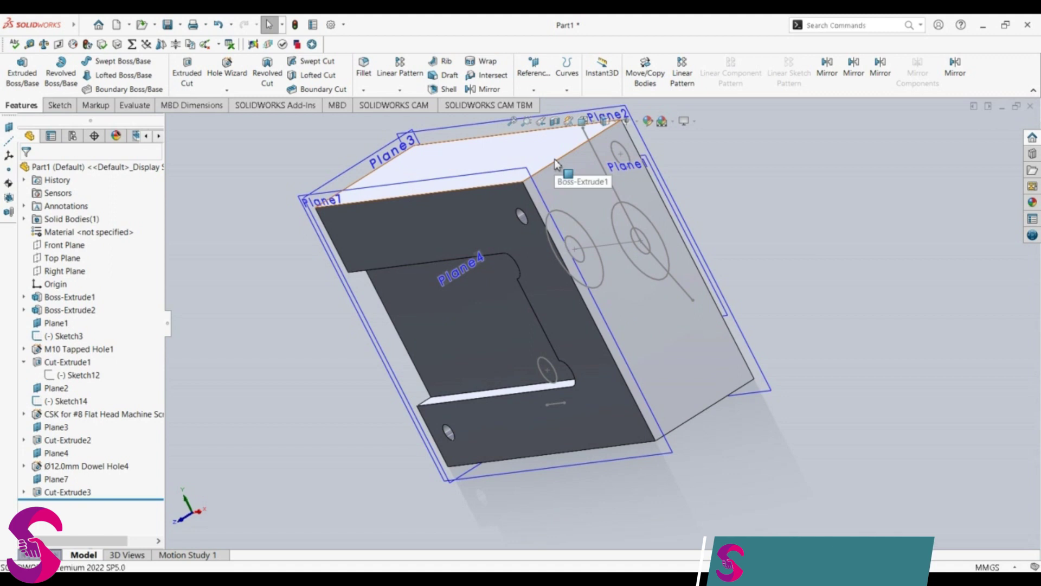
pyautogui.click(555, 159)
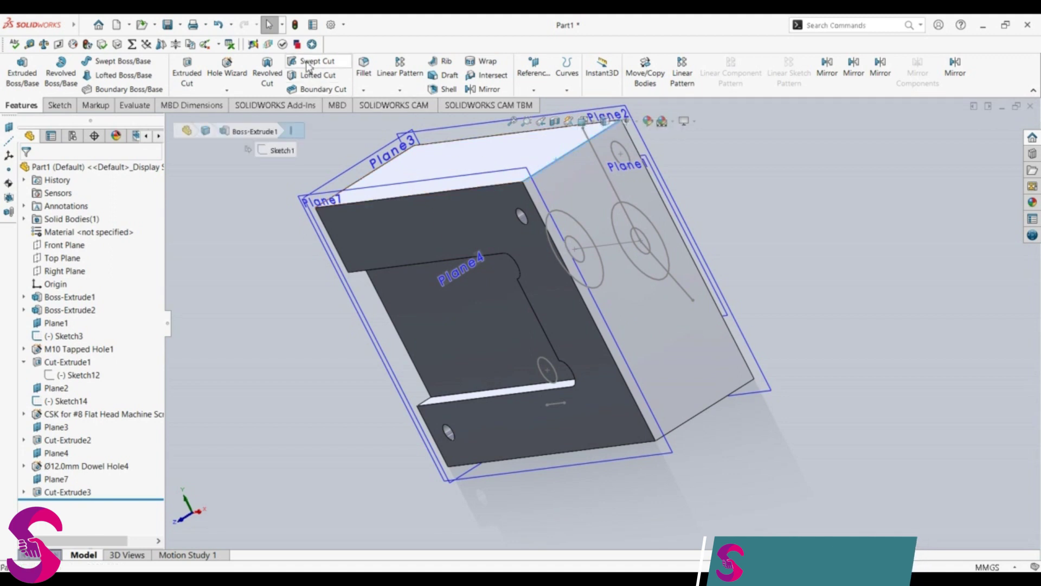
pyautogui.click(363, 68)
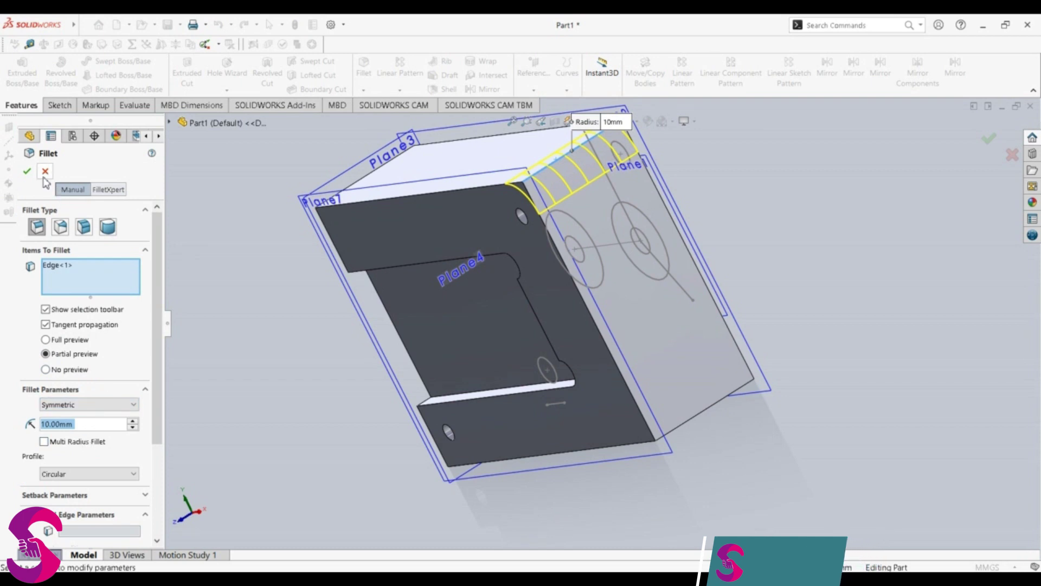
pyautogui.click(27, 172)
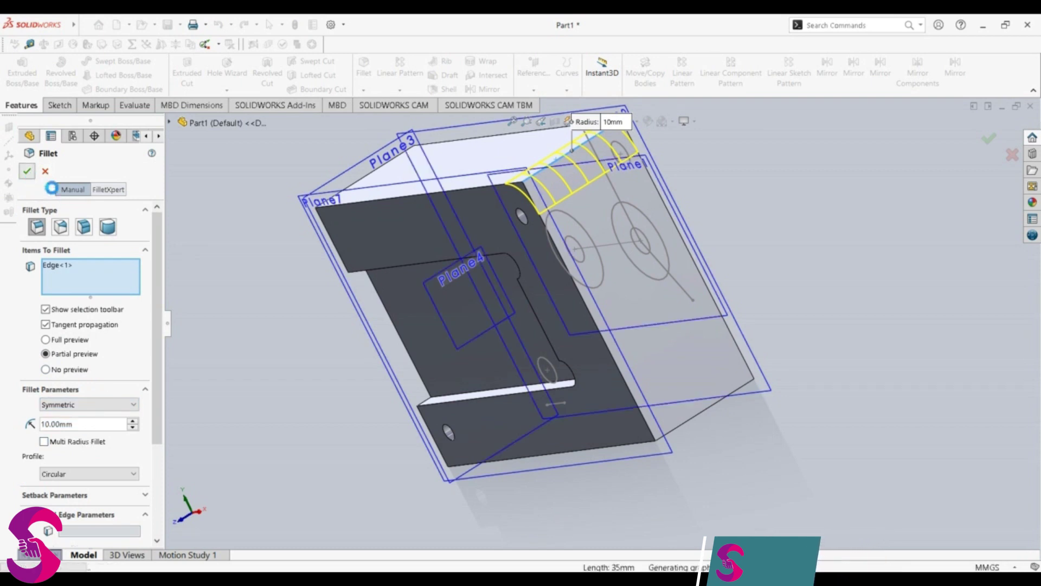
pyautogui.moveTo(613, 324); pyautogui.dragTo(586, 311, button='middle')
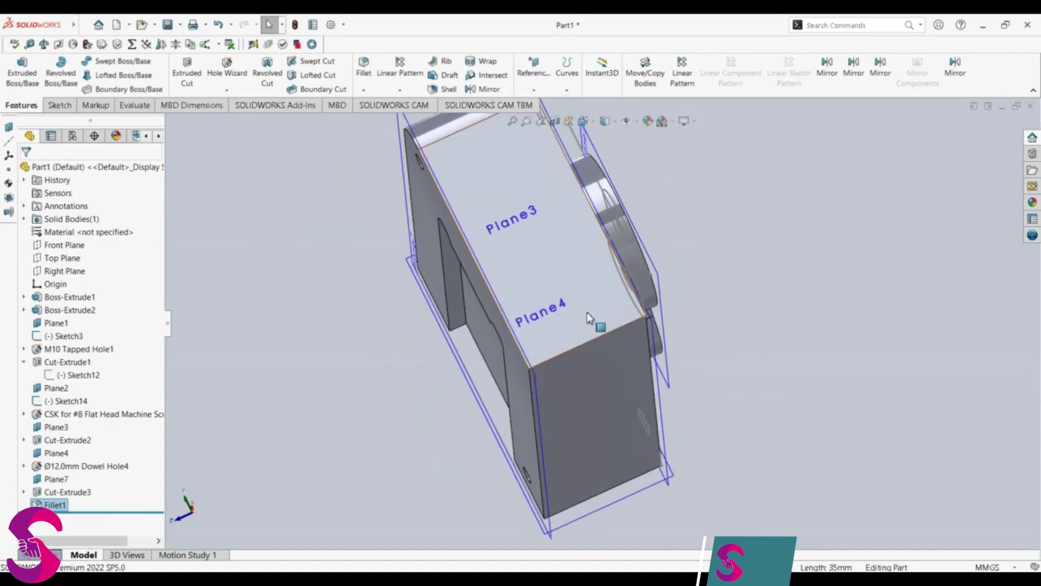
# Round the opposite top edge with a 10 mm fillet (Fillet2) and inspect both rounded edges.
pyautogui.click(596, 340)
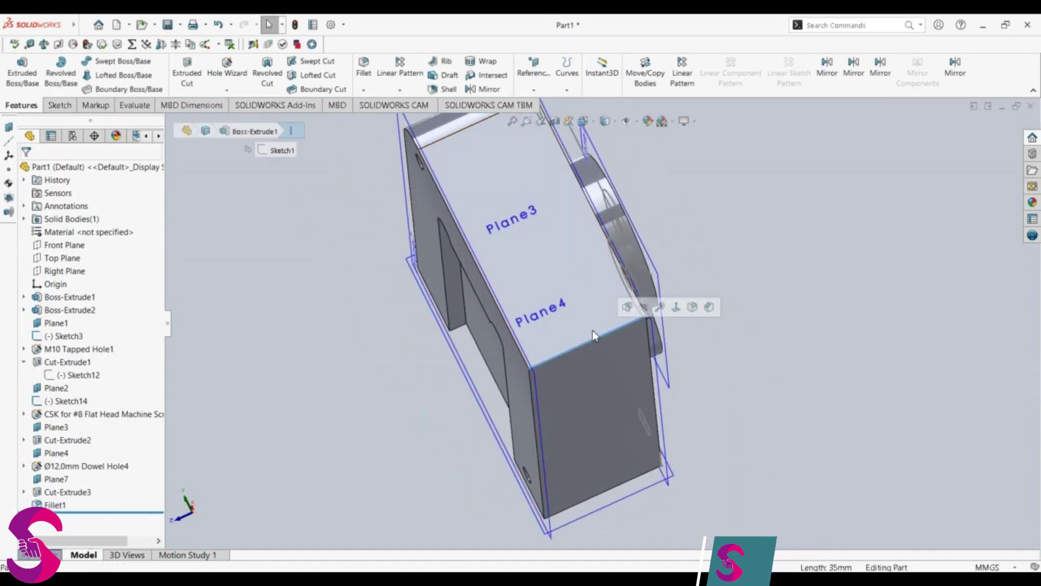
pyautogui.click(364, 79)
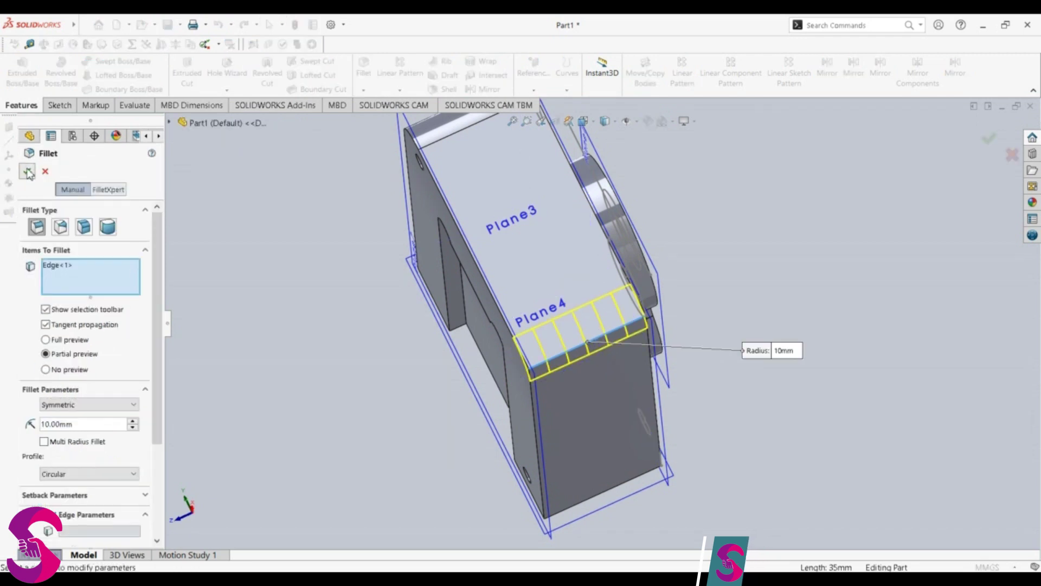
pyautogui.click(25, 170)
pyautogui.moveTo(404, 420); pyautogui.dragTo(491, 466, button='middle')
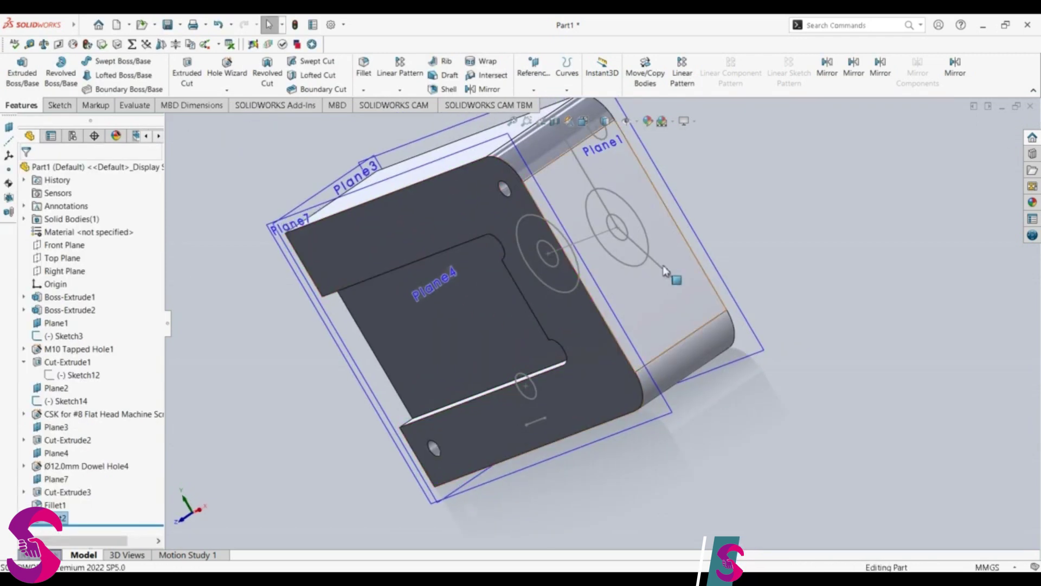
# Hide all reference planes from the model view with Hide/Show Items.
pyautogui.click(628, 121)
pyautogui.click(643, 138)
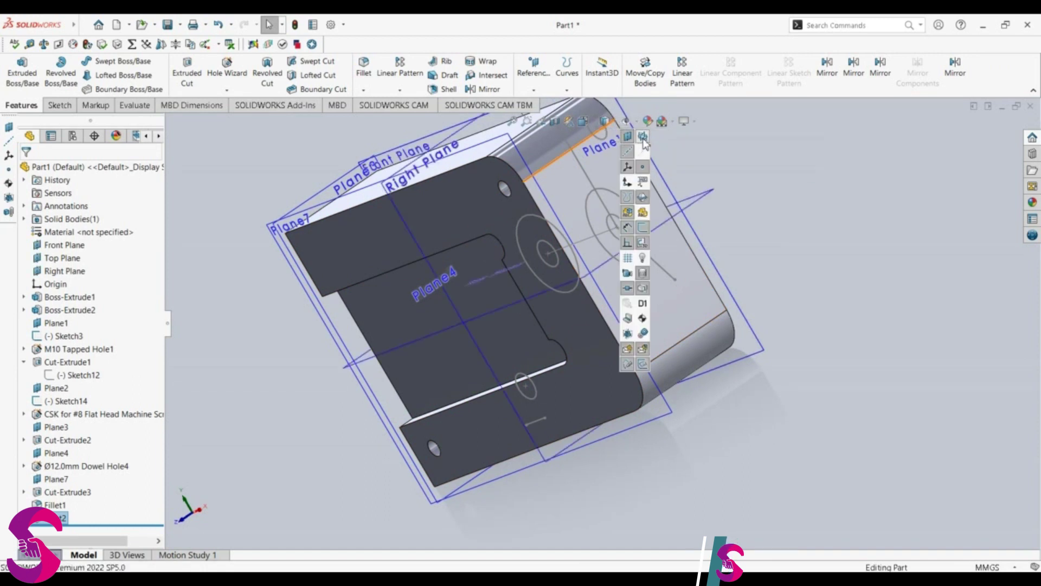
pyautogui.click(626, 137)
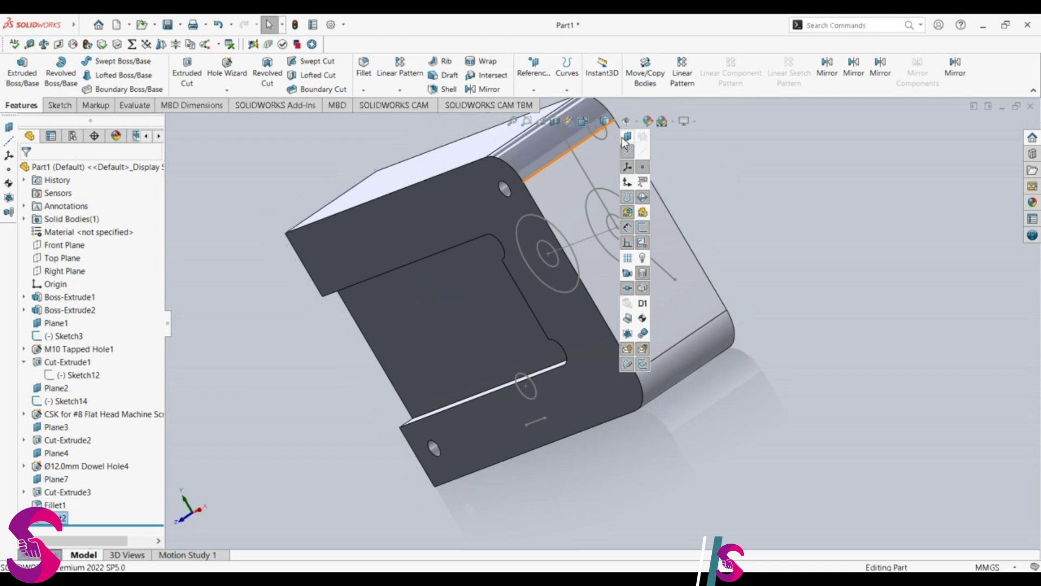
pyautogui.moveTo(511, 347)
pyautogui.mouseDown(button='middle')
pyautogui.moveTo(519, 369)
pyautogui.moveTo(480, 232)
pyautogui.mouseUp(button='middle')
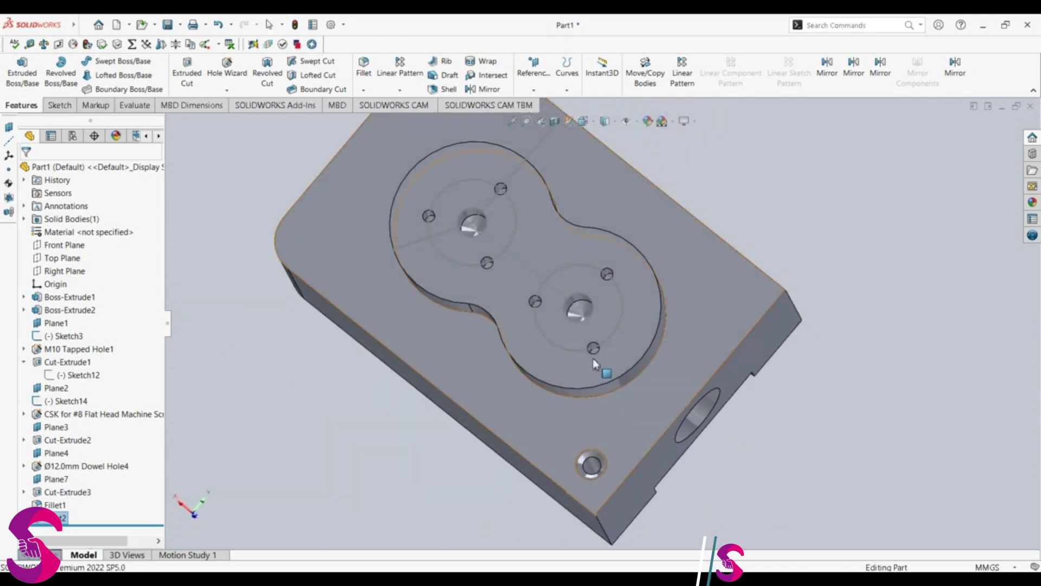
# Delete Sketch3 and its dependent features, then undo to restore the holes.
pyautogui.click(481, 231)
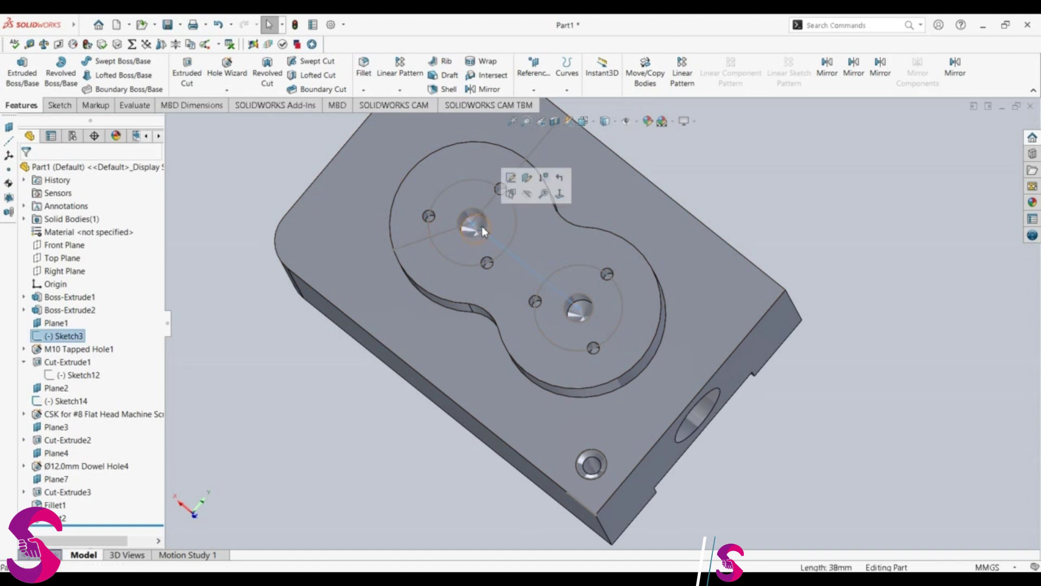
pyautogui.press('Delete')
pyautogui.click(599, 229)
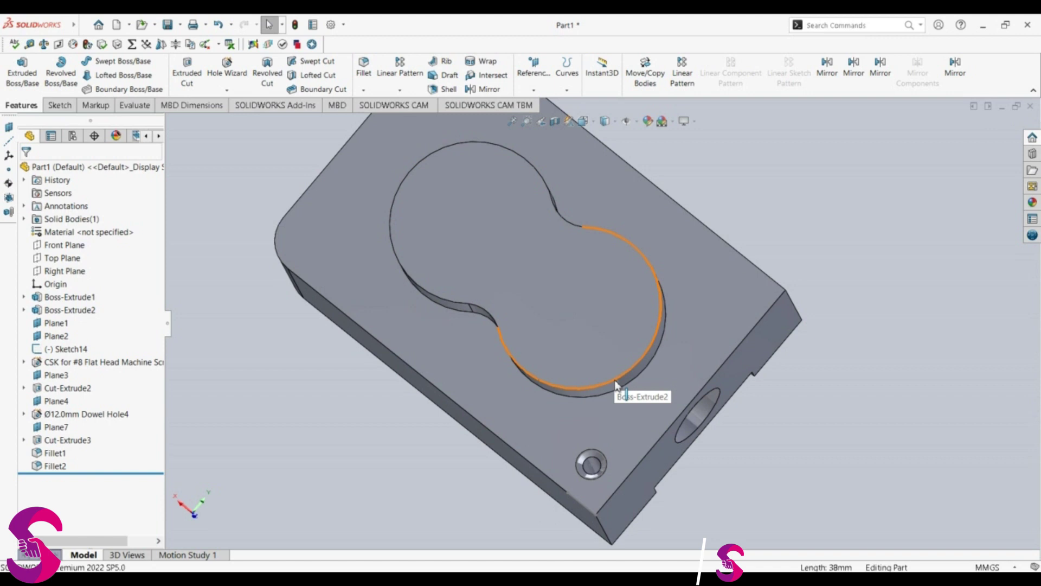
pyautogui.hotkey('ctrl', 'z')
# View the part normal to Plane7.
pyautogui.moveTo(697, 459)
pyautogui.mouseDown(button='middle')
pyautogui.moveTo(698, 403)
pyautogui.moveTo(700, 415)
pyautogui.mouseUp(button='middle')
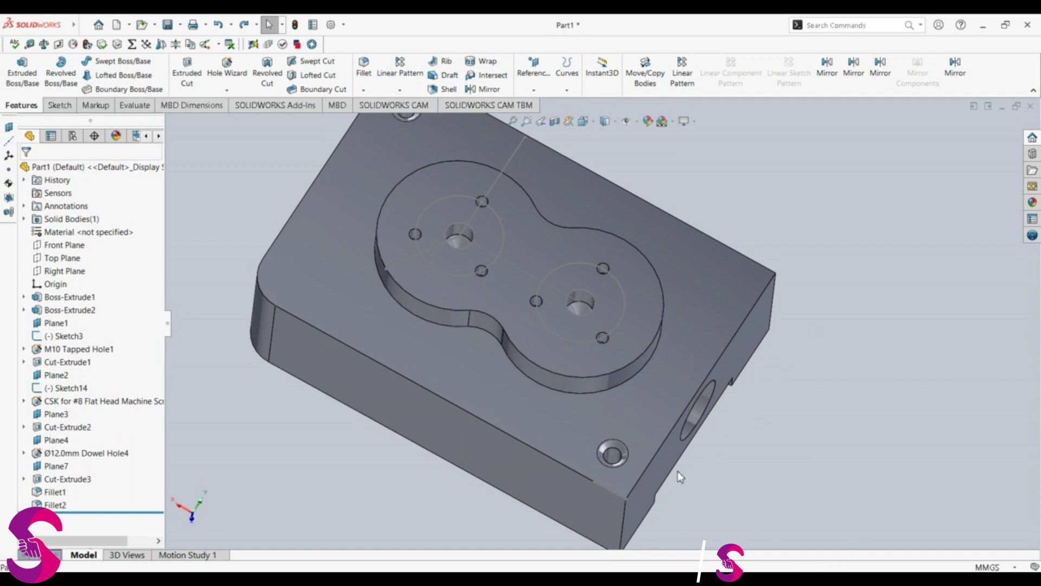
pyautogui.moveTo(678, 471); pyautogui.dragTo(688, 527, button='middle')
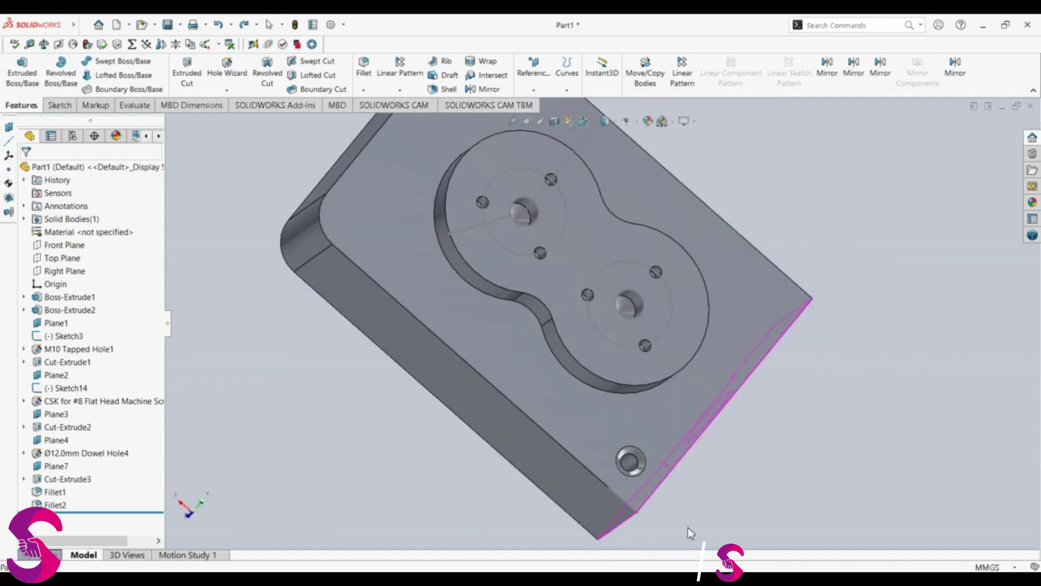
pyautogui.click(60, 466)
pyautogui.click(181, 482)
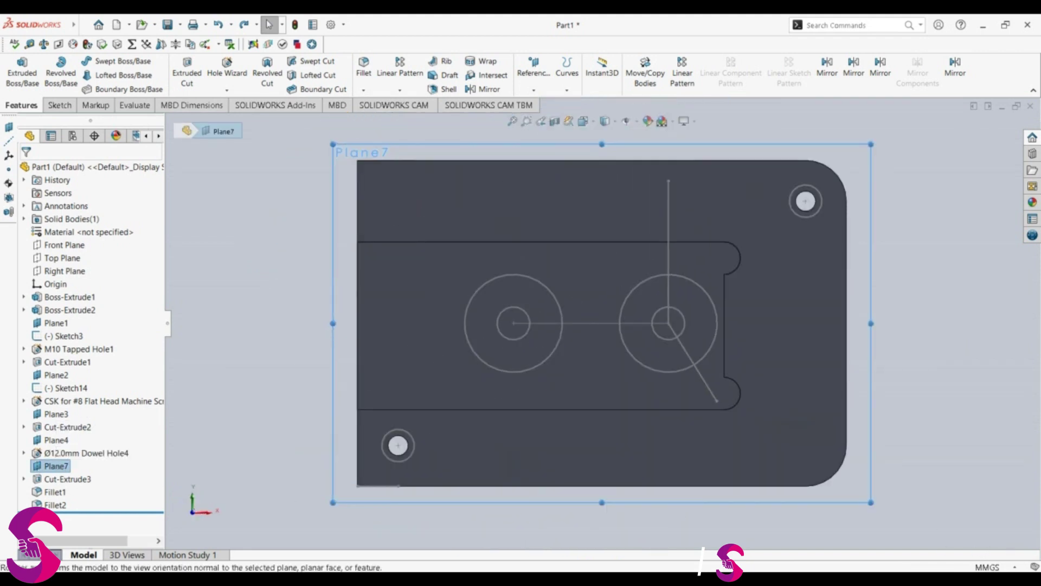
# Hide the leftover Sketch3 lines and view the finished pump block from an angle.
pyautogui.rightClick(668, 229)
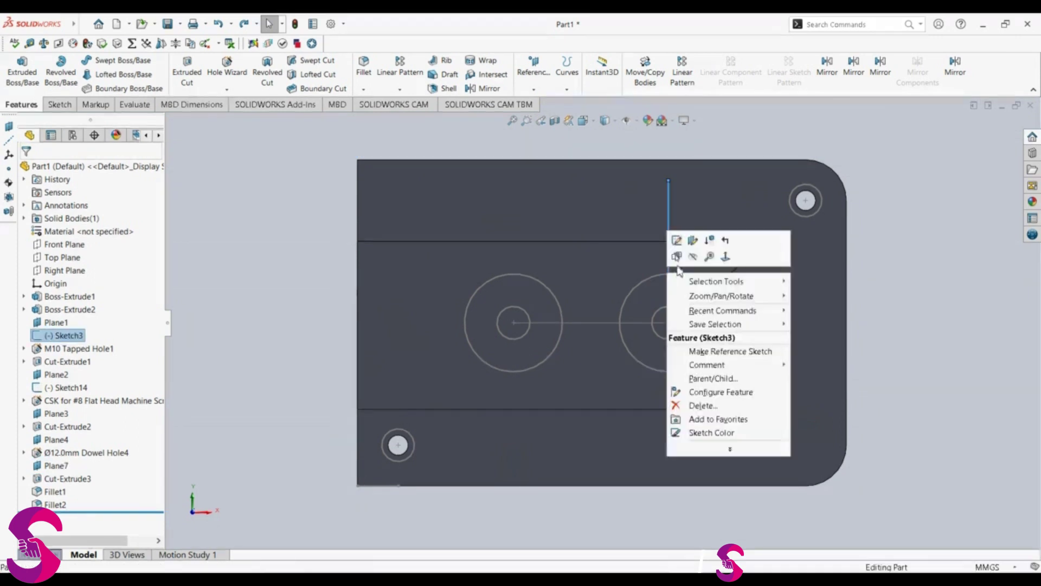
pyautogui.click(695, 258)
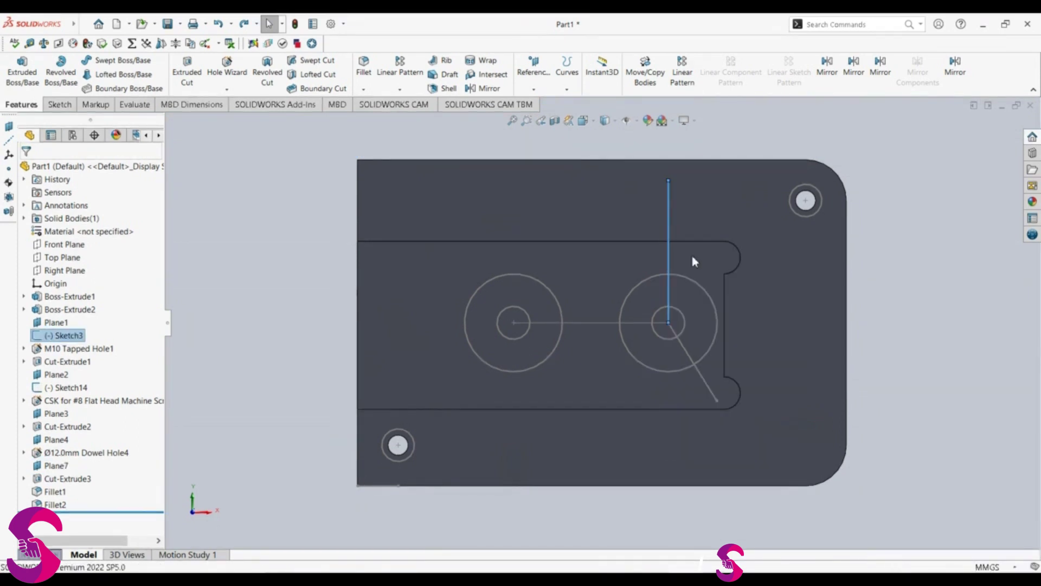
pyautogui.moveTo(738, 466)
pyautogui.mouseDown(button='middle')
pyautogui.moveTo(551, 414)
pyautogui.moveTo(476, 380)
pyautogui.moveTo(450, 418)
pyautogui.moveTo(477, 428)
pyautogui.moveTo(444, 418)
pyautogui.moveTo(672, 493)
pyautogui.moveTo(790, 525)
pyautogui.moveTo(732, 488)
pyautogui.moveTo(814, 521)
pyautogui.mouseUp(button='middle')
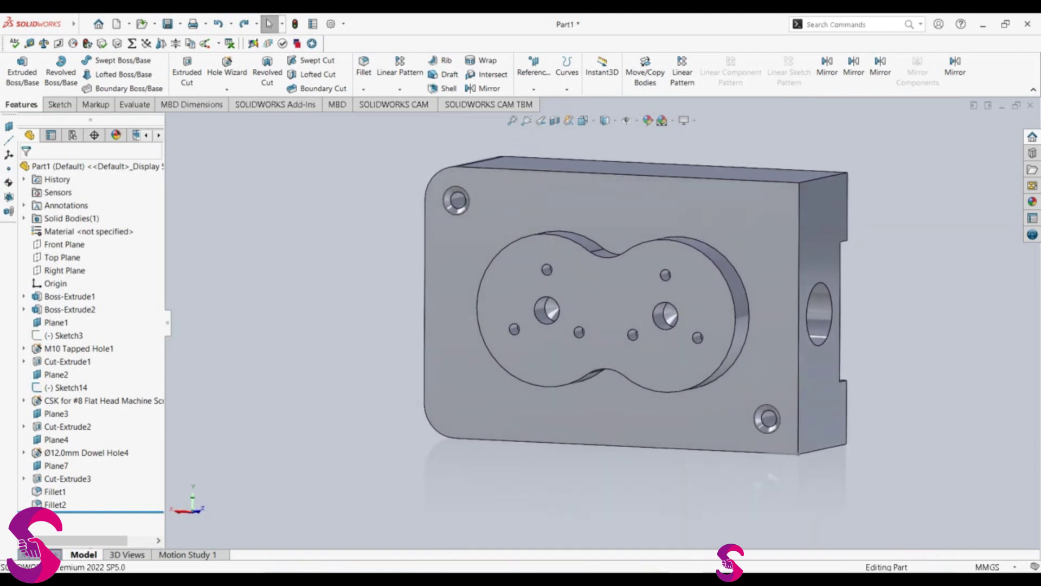